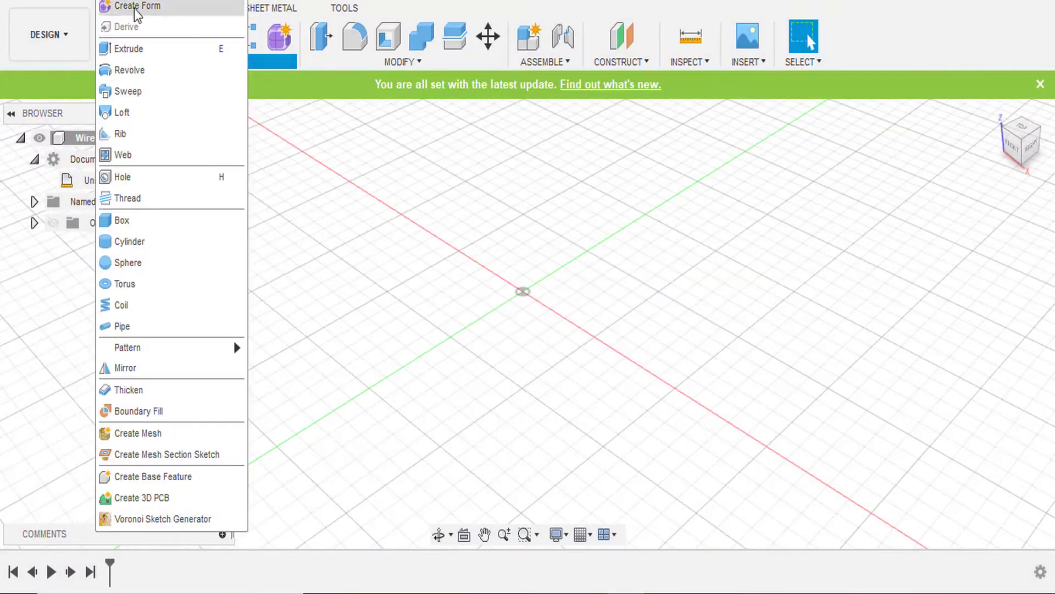
Step: Start a sketch on the ground plane and draw a 5.72 mm diameter circle at the origin
{"action": "left_click", "coordinate": [524, 296]}
{"action": "key", "text": "c"}
{"action": "type", "text": "5"}
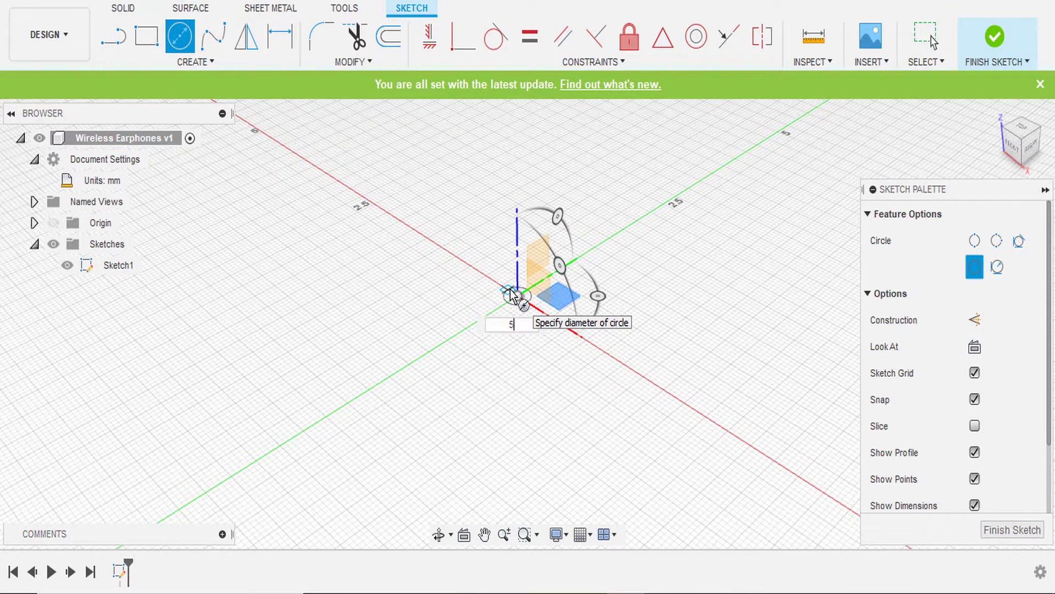
{"action": "type", "text": ".72"}
{"action": "key", "text": "Return"}
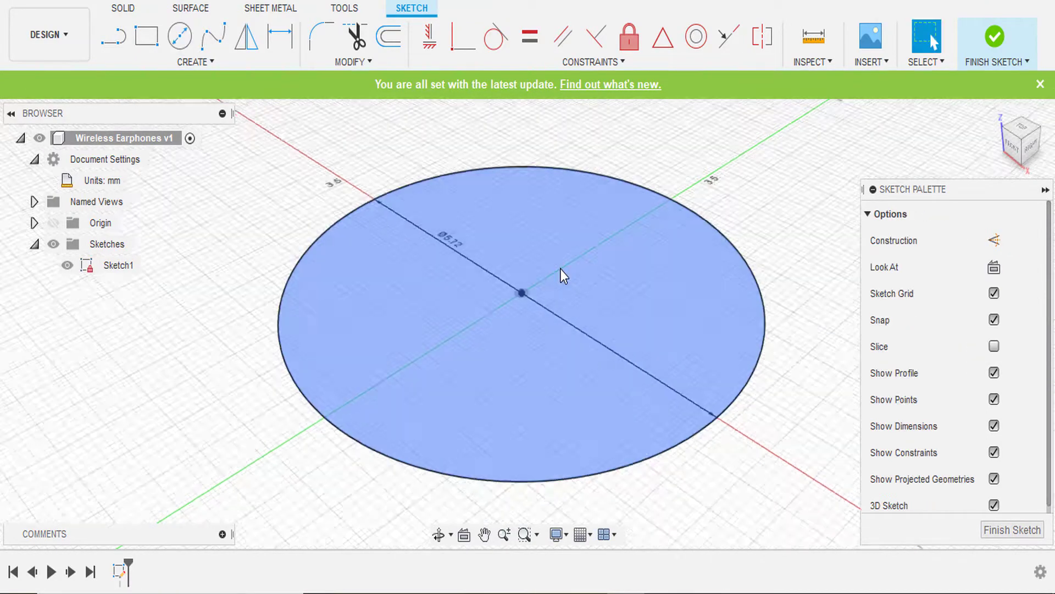
{"action": "scroll", "coordinate": [559, 268], "scroll_direction": "down", "scroll_amount": 3}
Step: Draw a 20.5 mm vertical line rising from the circle's centre
{"action": "key", "text": "l"}
{"action": "middle_click_drag", "start_coordinate": [412, 153], "coordinate": [418, 220], "text": "shift"}
{"action": "left_click", "coordinate": [540, 281]}
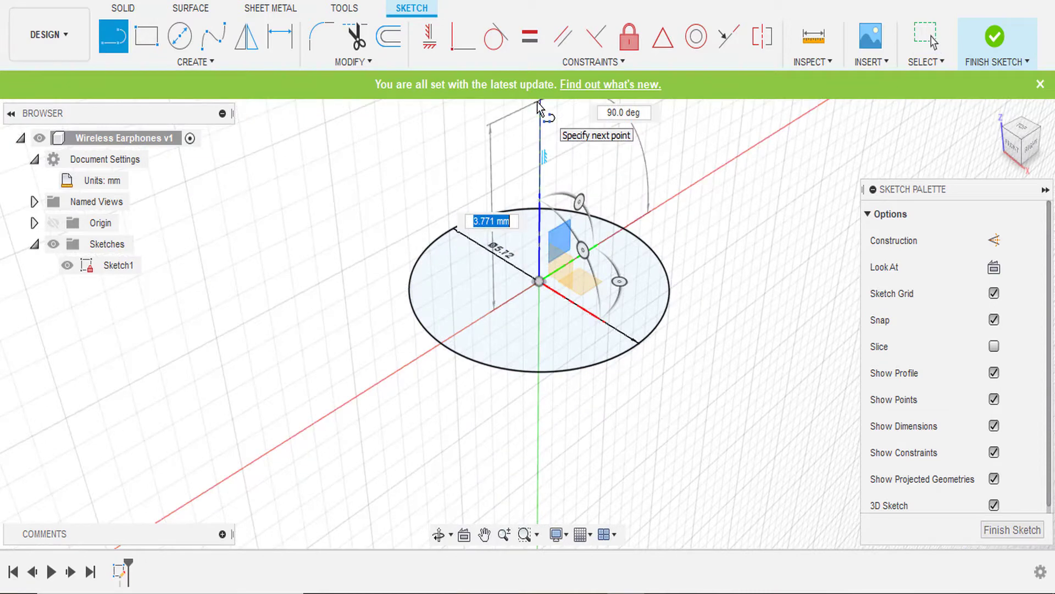
{"action": "type", "text": "3"}
{"action": "key", "text": "BackSpace"}
{"action": "key", "text": "BackSpace"}
{"action": "key", "text": "BackSpace"}
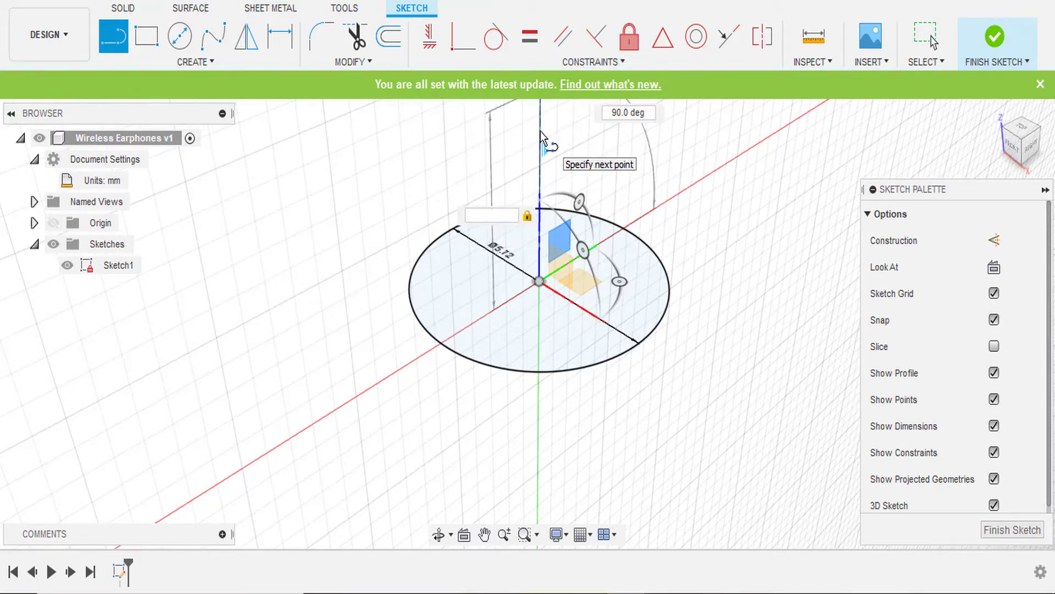
{"action": "type", "text": "20.5"}
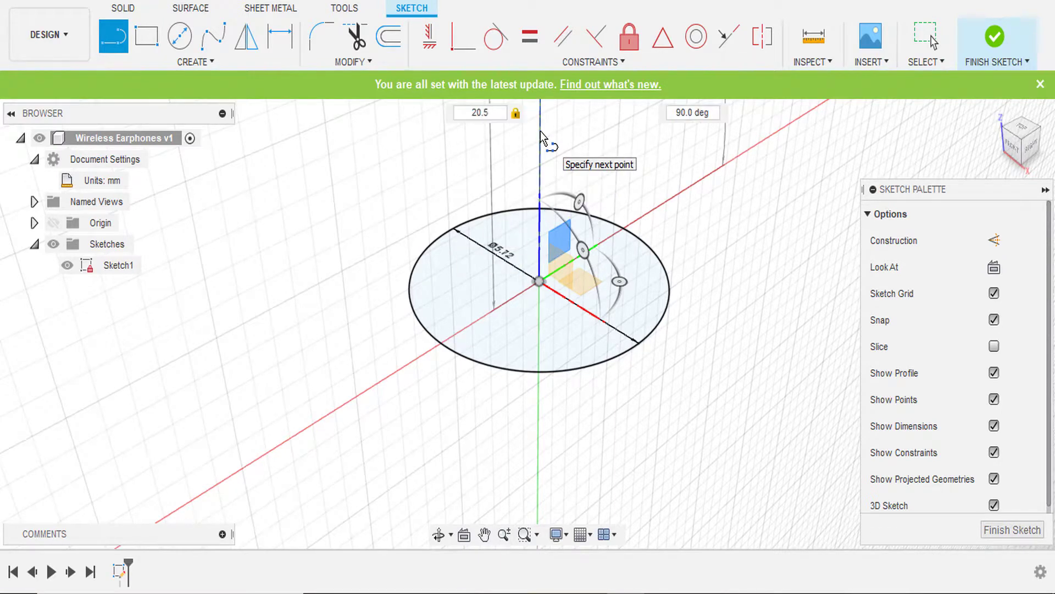
{"action": "key", "text": "Return"}
{"action": "key", "text": "Escape"}
Step: Delete that line and redraw the vertical line from the origin up to its top point
{"action": "left_click", "coordinate": [569, 230]}
{"action": "left_click", "coordinate": [353, 62]}
{"action": "left_click", "coordinate": [325, 147]}
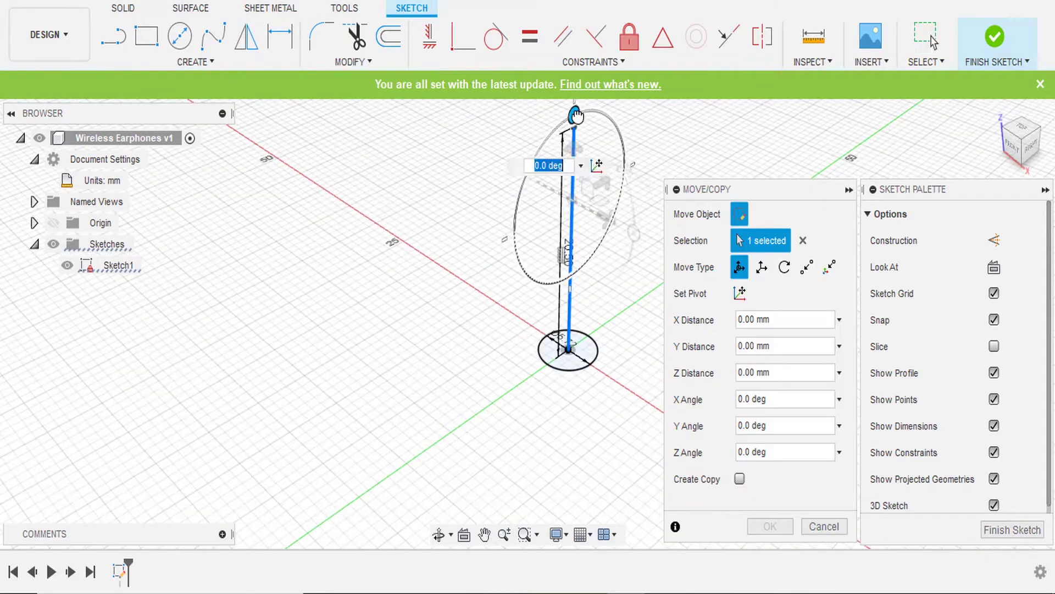
{"action": "key", "text": "Delete"}
{"action": "left_click", "coordinate": [113, 36]}
{"action": "left_click", "coordinate": [568, 349]}
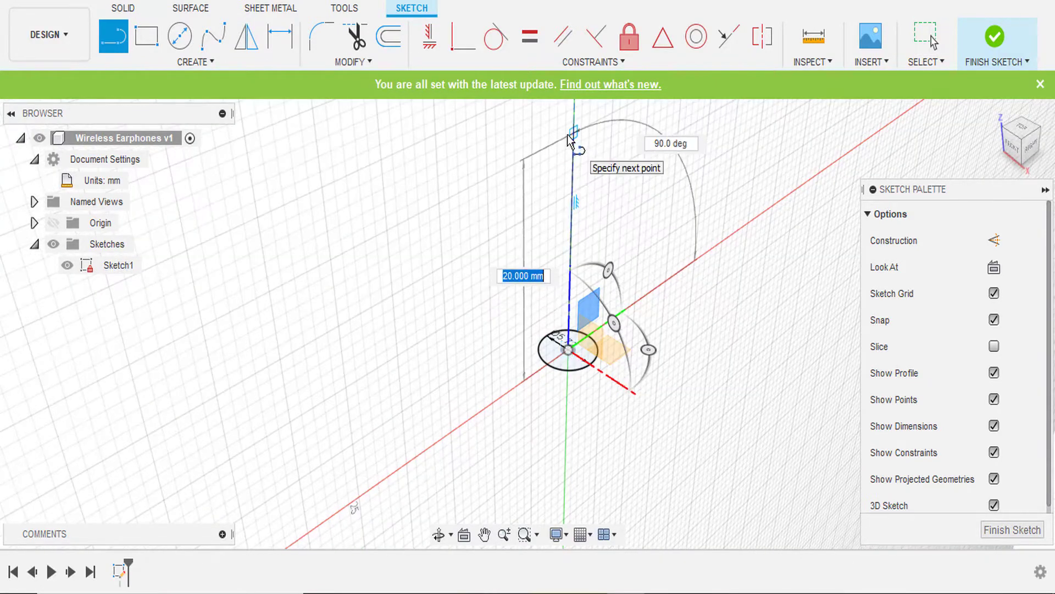
{"action": "type", "text": "20"}
{"action": "left_click", "coordinate": [570, 137]}
{"action": "key", "text": "Escape"}
{"action": "left_click", "coordinate": [195, 61]}
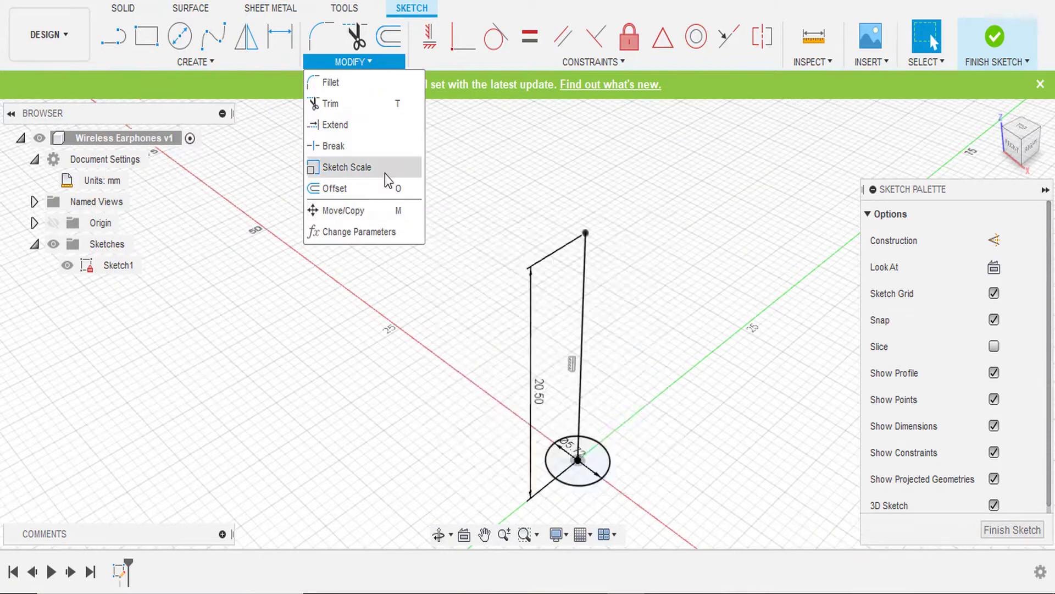
Step: Finish the sketch and make a solid, non-hollow pipe along the line with section size 4.7
{"action": "left_click", "coordinate": [124, 8]}
{"action": "left_click", "coordinate": [195, 61]}
{"action": "left_click", "coordinate": [122, 328]}
{"action": "left_click", "coordinate": [586, 307]}
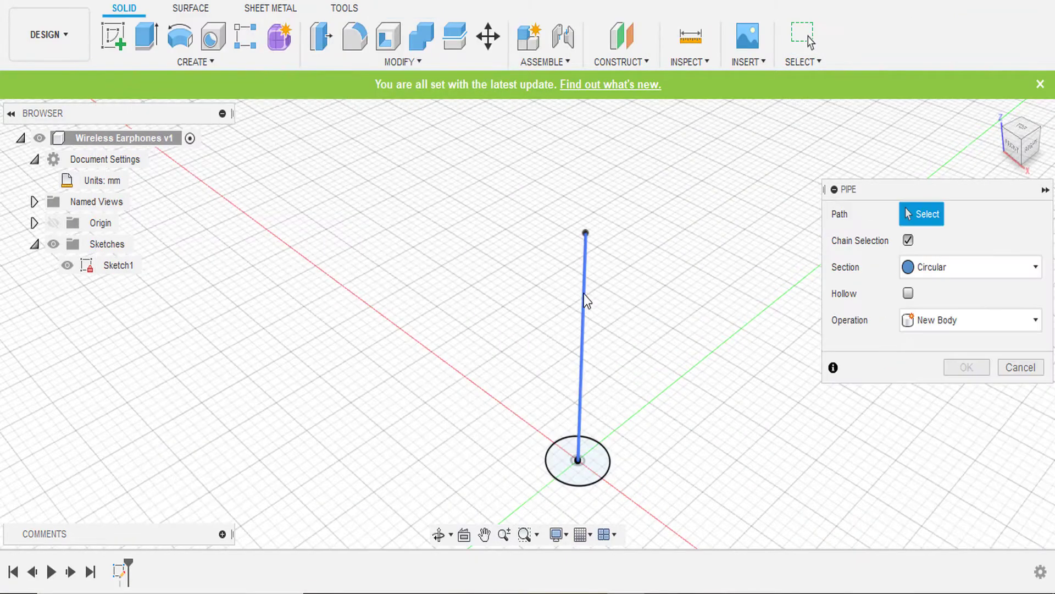
{"action": "left_click_drag", "start_coordinate": [614, 244], "coordinate": [646, 254]}
{"action": "left_click", "coordinate": [908, 346]}
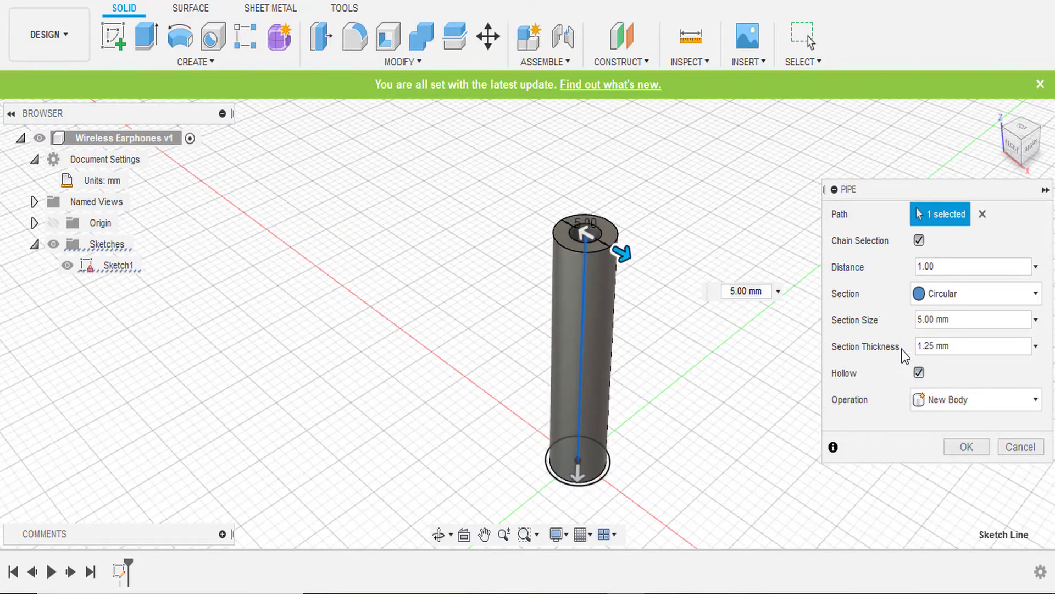
{"action": "left_click", "coordinate": [914, 386]}
{"action": "scroll", "coordinate": [580, 495], "scroll_direction": "down", "scroll_amount": 2}
{"action": "type", "text": "4.7"}
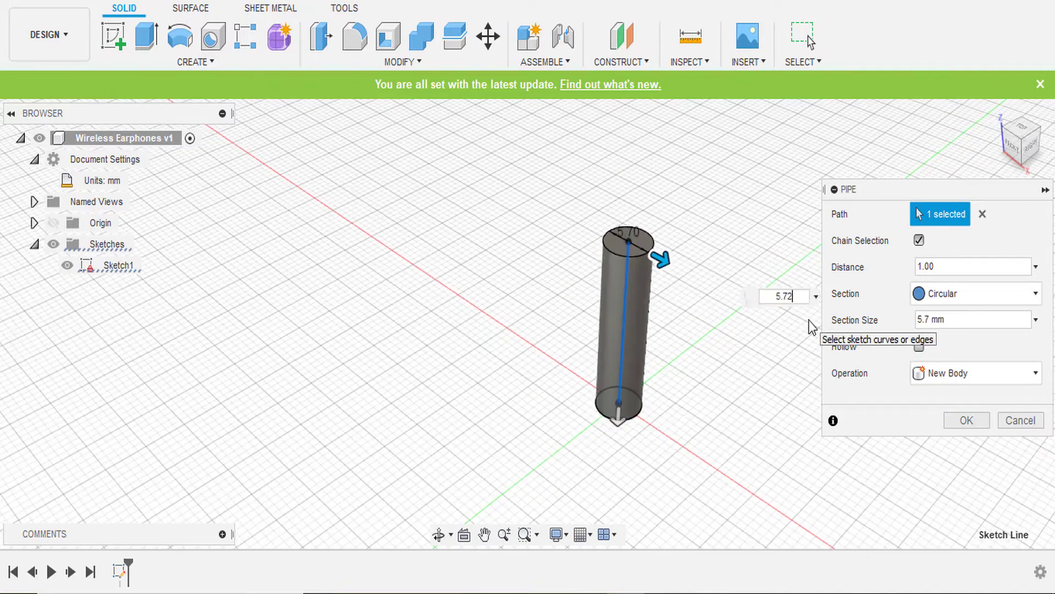
{"action": "key", "text": "Return"}
Step: Hide the pipe body and show Sketch1 again in the browser
{"action": "scroll", "coordinate": [646, 259], "scroll_direction": "up", "scroll_amount": 2}
{"action": "scroll", "coordinate": [754, 253], "scroll_direction": "up", "scroll_amount": 1}
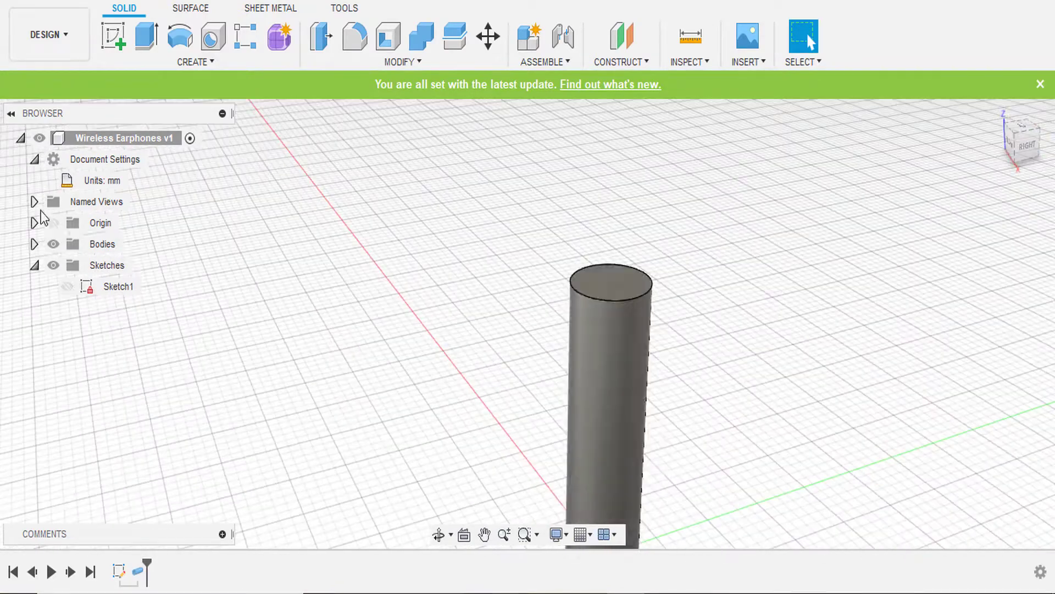
{"action": "left_click", "coordinate": [67, 286]}
{"action": "left_click", "coordinate": [53, 244]}
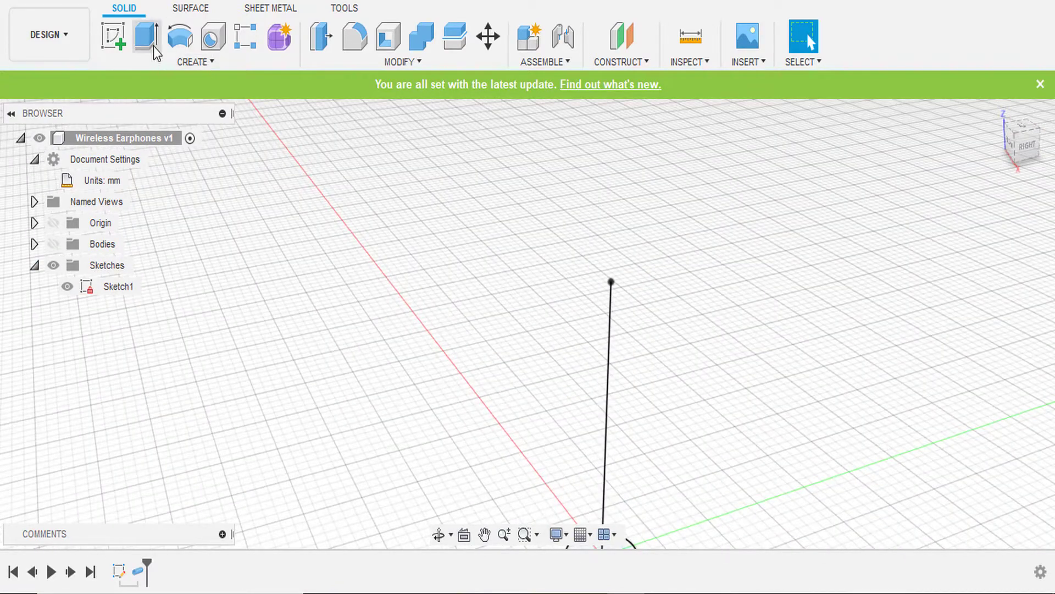
Step: Sketch a 15 mm circle centred on the stem's top point and finish the sketch
{"action": "left_click", "coordinate": [114, 35]}
{"action": "left_click", "coordinate": [621, 484]}
{"action": "left_click", "coordinate": [113, 38]}
{"action": "left_click", "coordinate": [179, 36]}
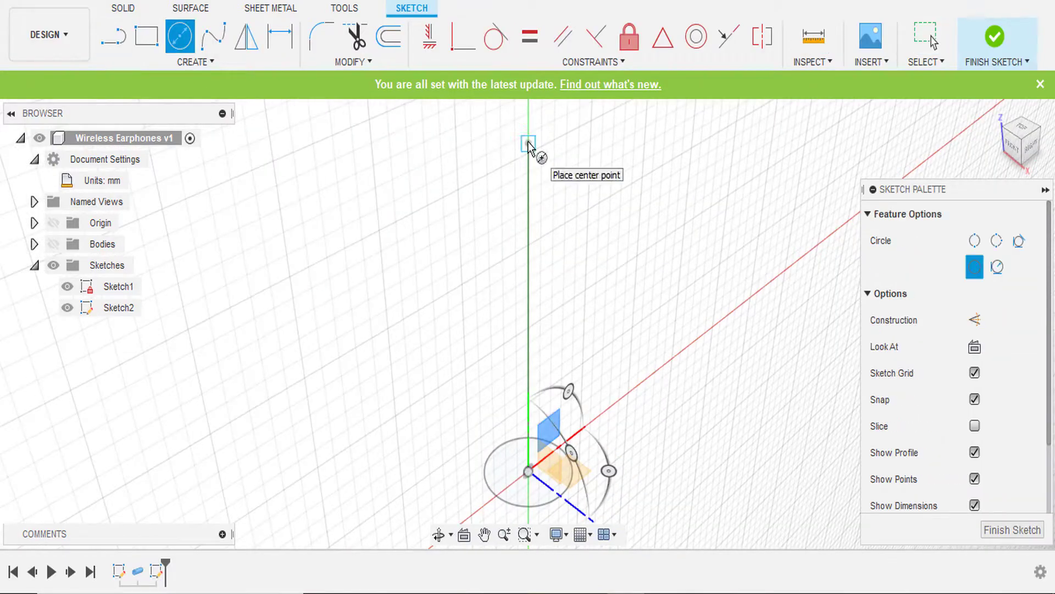
{"action": "left_click", "coordinate": [528, 143]}
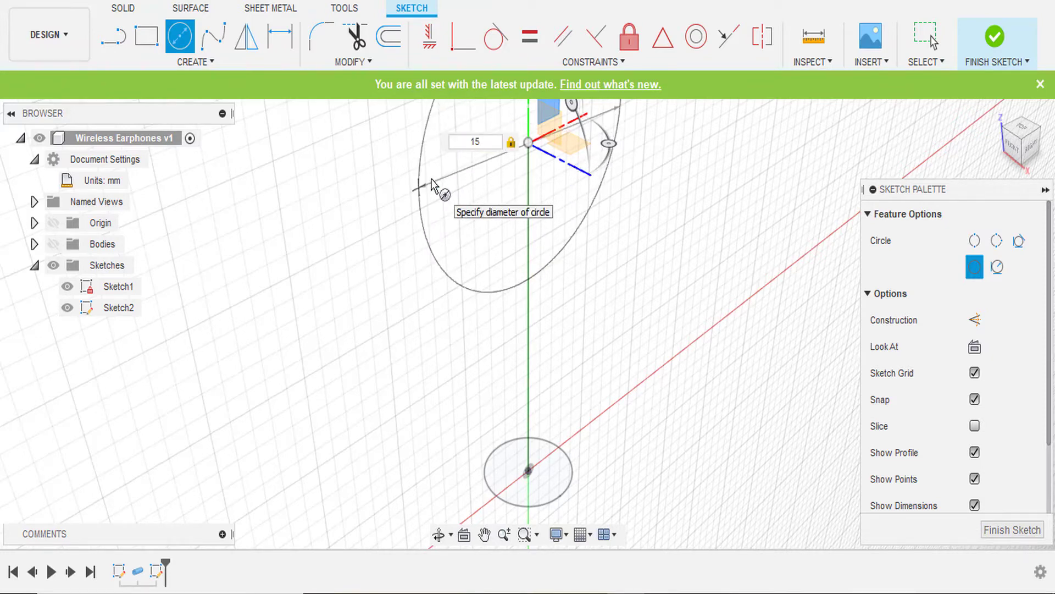
{"action": "key", "text": "Return"}
{"action": "left_click", "coordinate": [123, 7]}
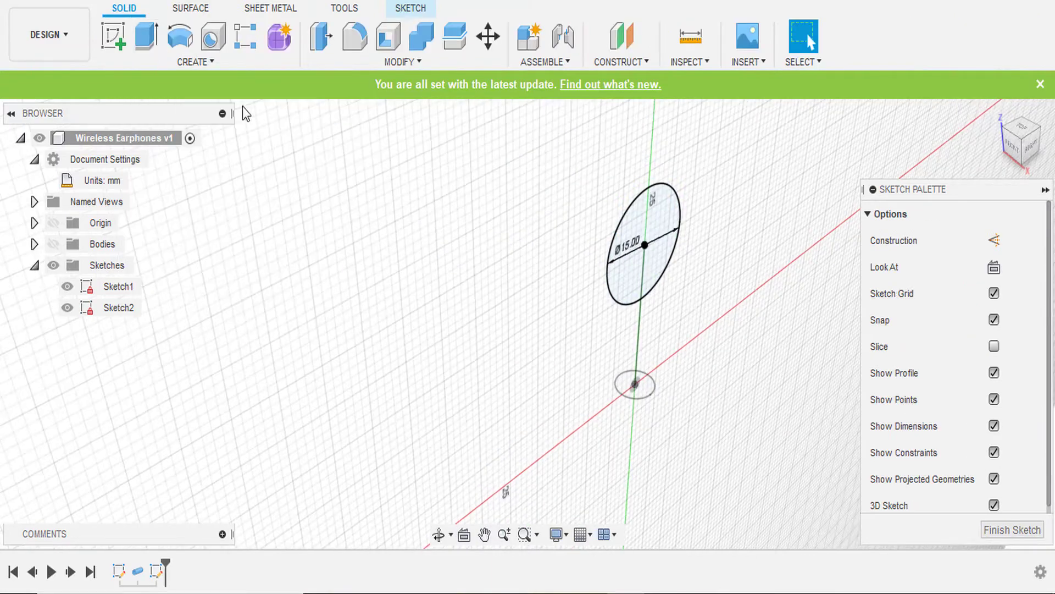
{"action": "left_click", "coordinate": [113, 36]}
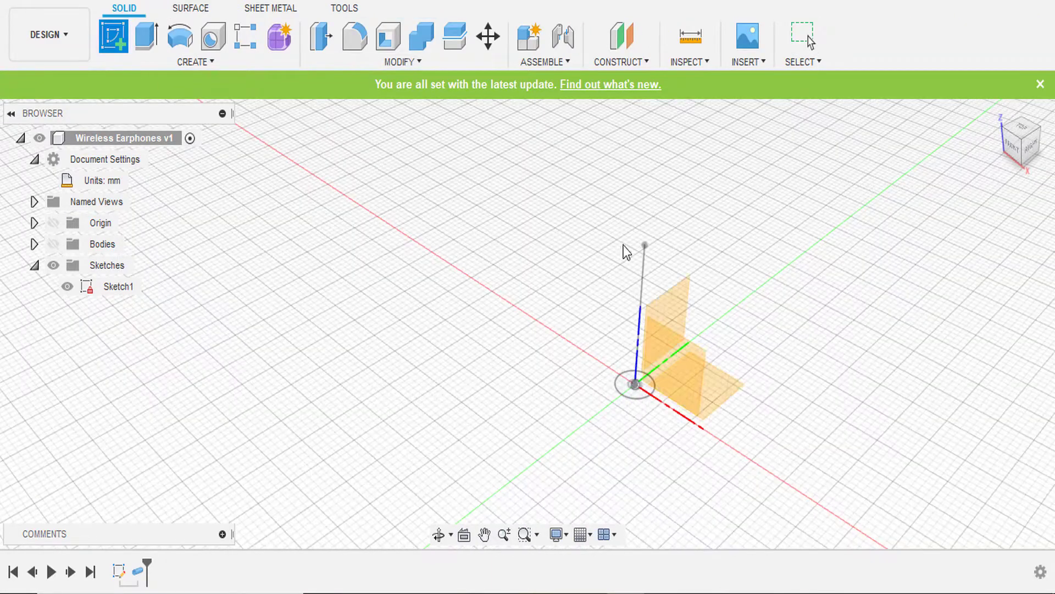
Step: Start a sketch on the side plane and draw a 16.4 mm horizontal line from the stem top
{"action": "left_click", "coordinate": [678, 360]}
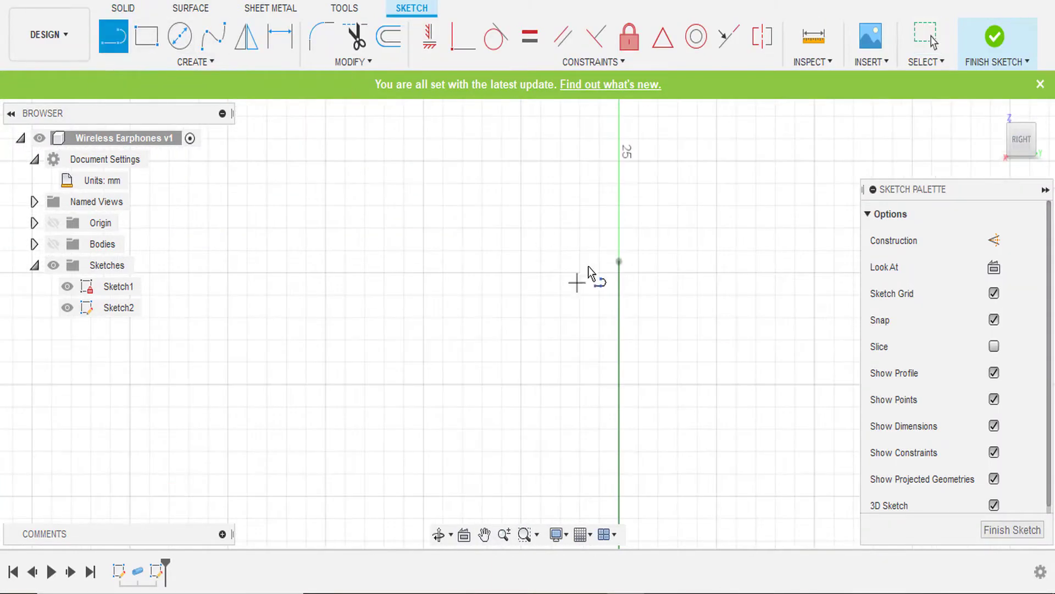
{"action": "left_click", "coordinate": [619, 261]}
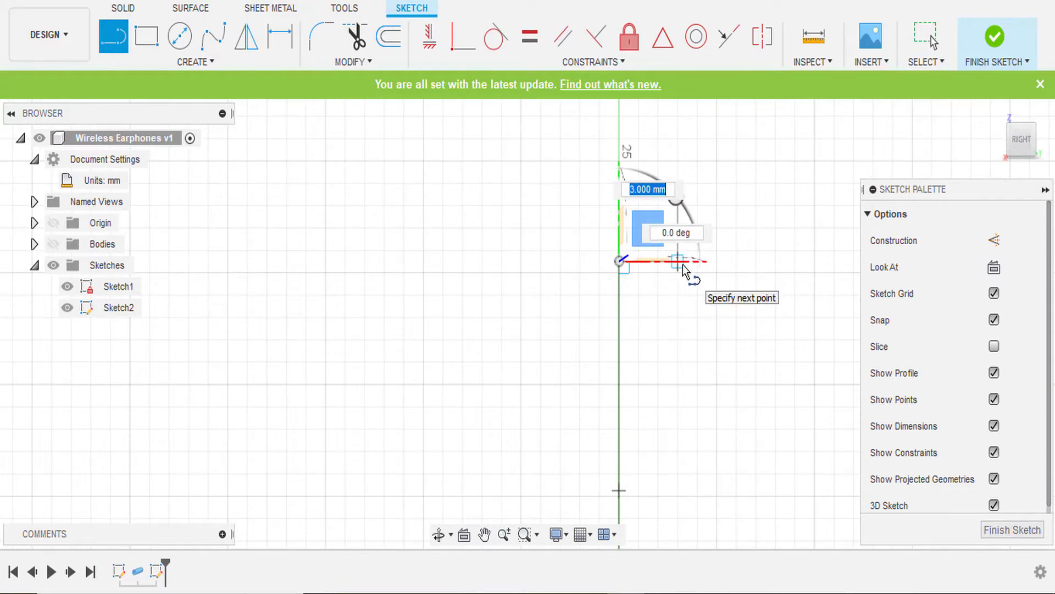
{"action": "left_click_drag", "start_coordinate": [683, 265], "coordinate": [433, 263]}
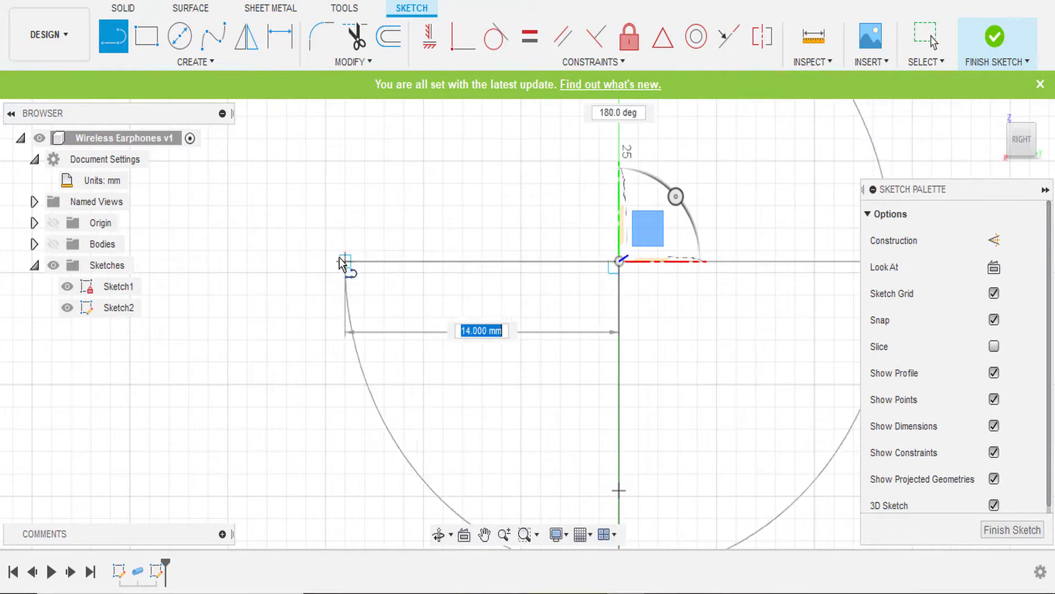
{"action": "type", "text": "16.4"}
{"action": "key", "text": "Return"}
{"action": "key", "text": "Escape"}
Step: Remove the first 16.4 mm line so it can be redrawn
{"action": "key", "text": "l"}
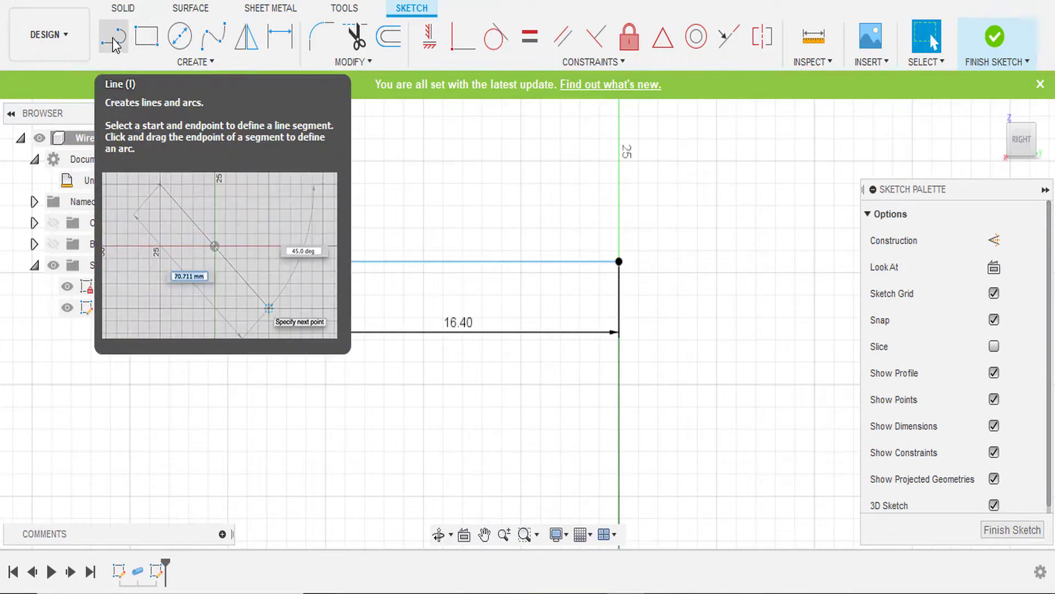
{"action": "left_click", "coordinate": [619, 261]}
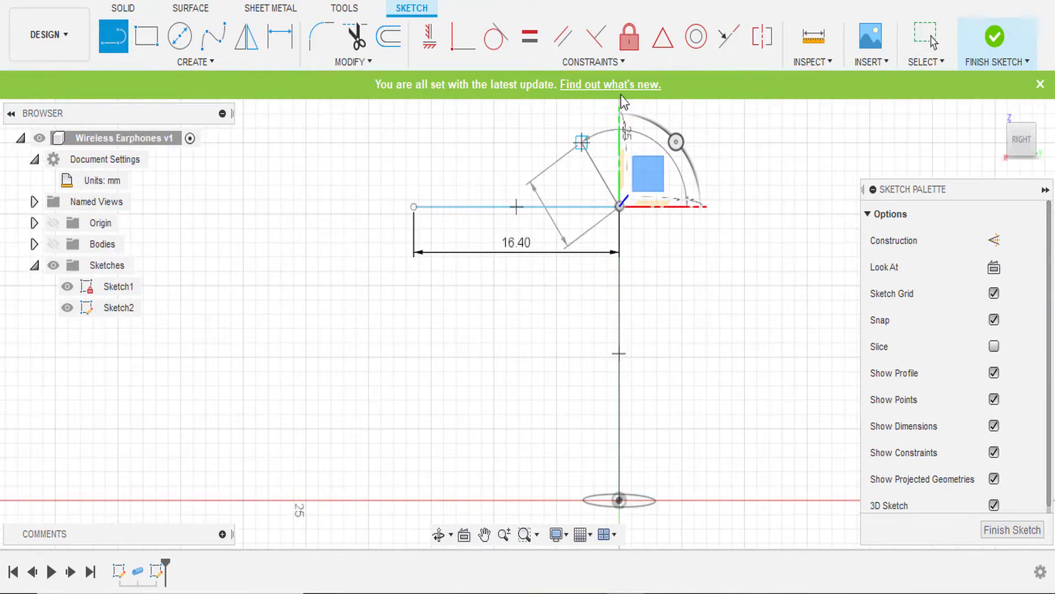
{"action": "key", "text": "Escape"}
{"action": "left_click", "coordinate": [354, 62]}
{"action": "left_click", "coordinate": [354, 210]}
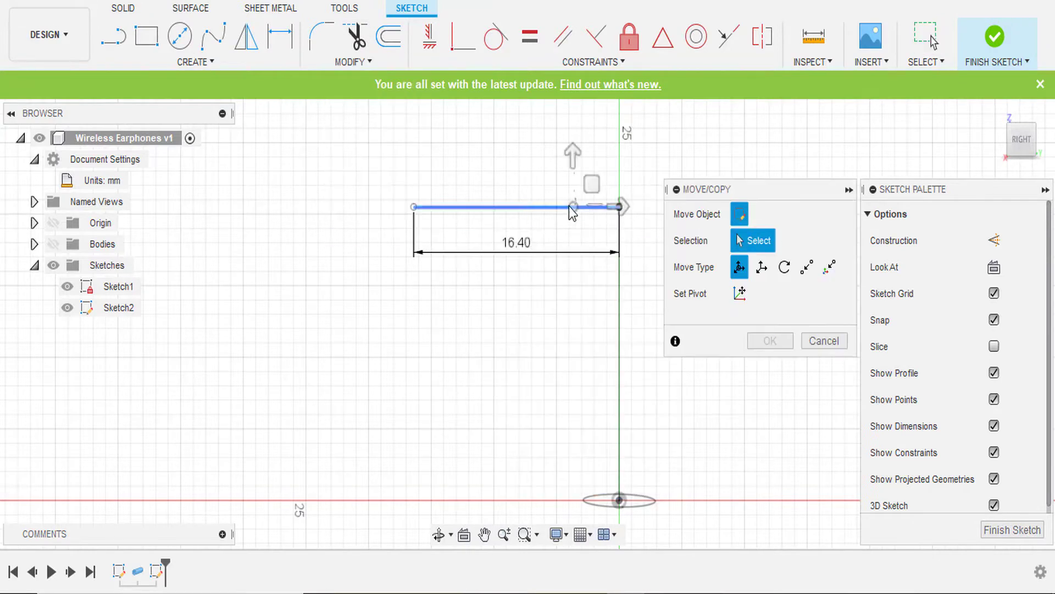
{"action": "key", "text": "Escape"}
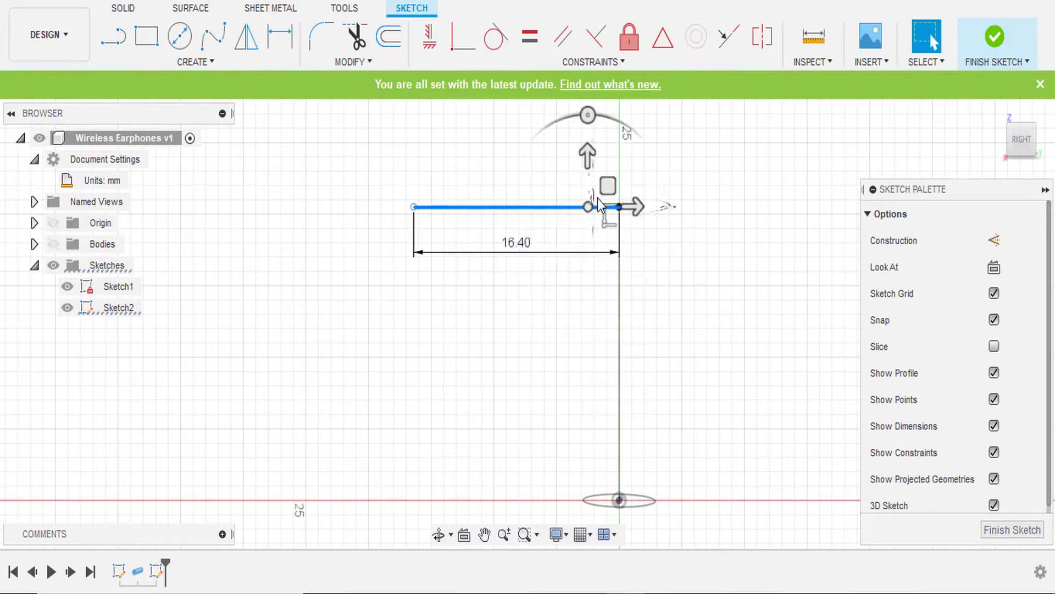
{"action": "key", "text": "m"}
{"action": "key", "text": "Delete"}
{"action": "key", "text": "l"}
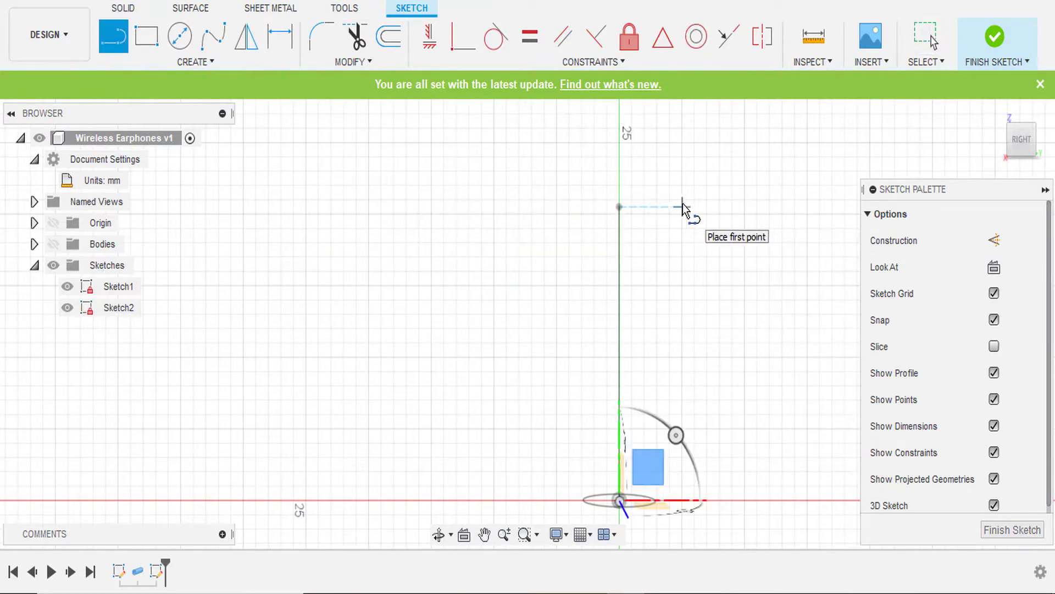
Step: Redraw the 16.4 mm base line centred on the stem and add the vertical right side
{"action": "left_click", "coordinate": [682, 207]}
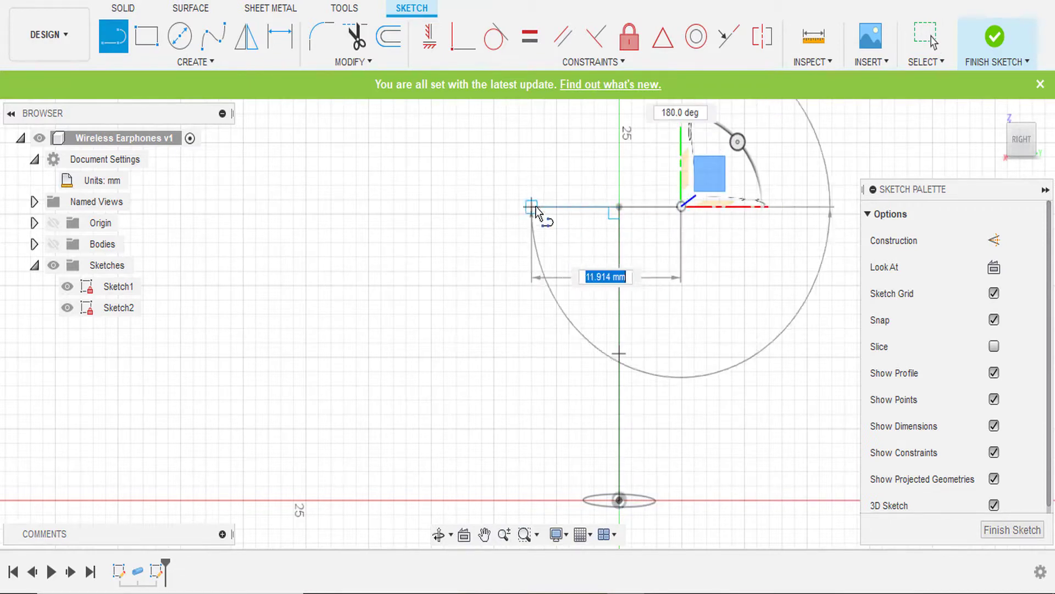
{"action": "type", "text": "16.4"}
{"action": "key", "text": "Tab"}
{"action": "key", "text": "Return"}
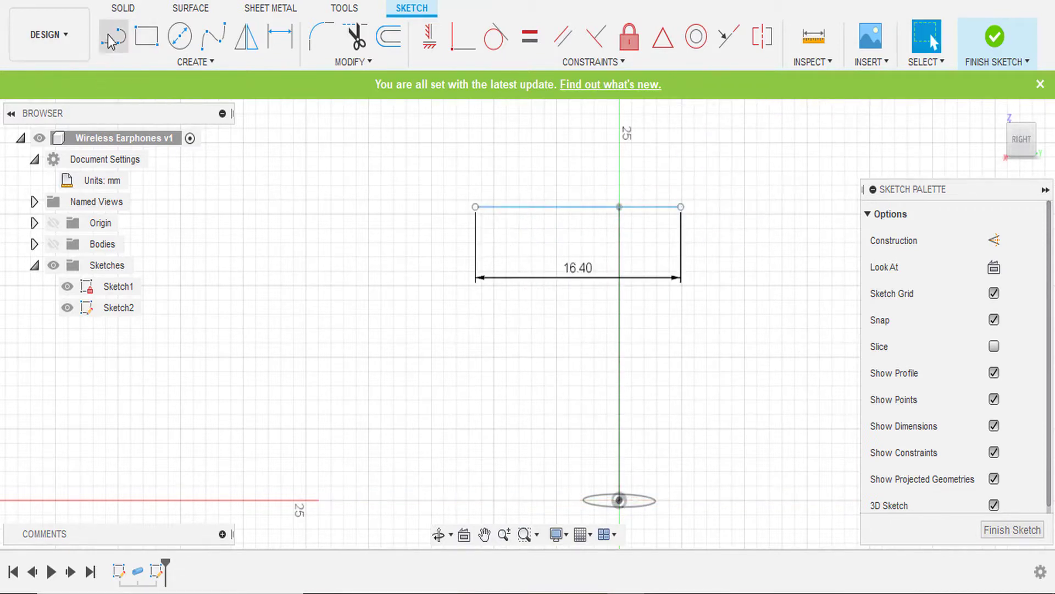
{"action": "left_click", "coordinate": [682, 206]}
{"action": "left_click", "coordinate": [681, 106]}
{"action": "key", "text": "Escape"}
{"action": "middle_click_drag", "start_coordinate": [580, 141], "coordinate": [592, 226]}
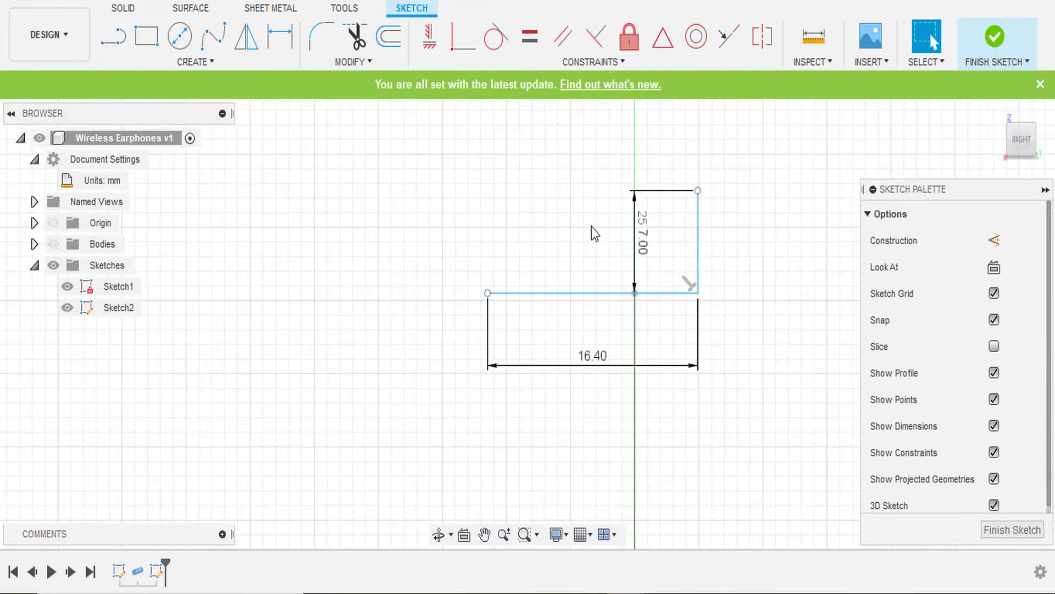
Step: Draw the left upright from the base line's end with a 4 mm segment
{"action": "left_click", "coordinate": [115, 36]}
{"action": "left_click", "coordinate": [488, 293]}
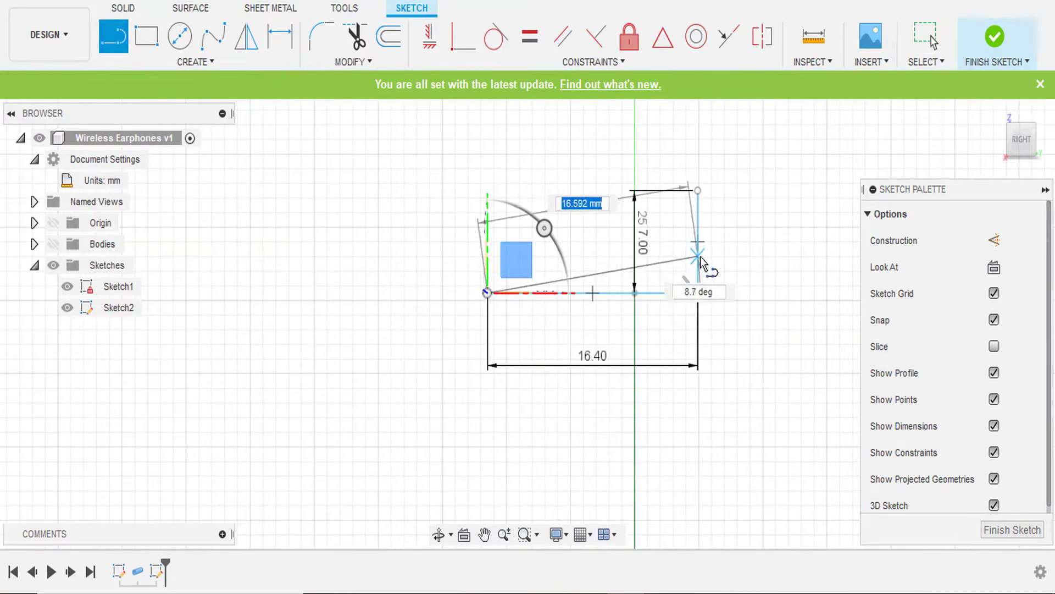
{"action": "left_click", "coordinate": [494, 246]}
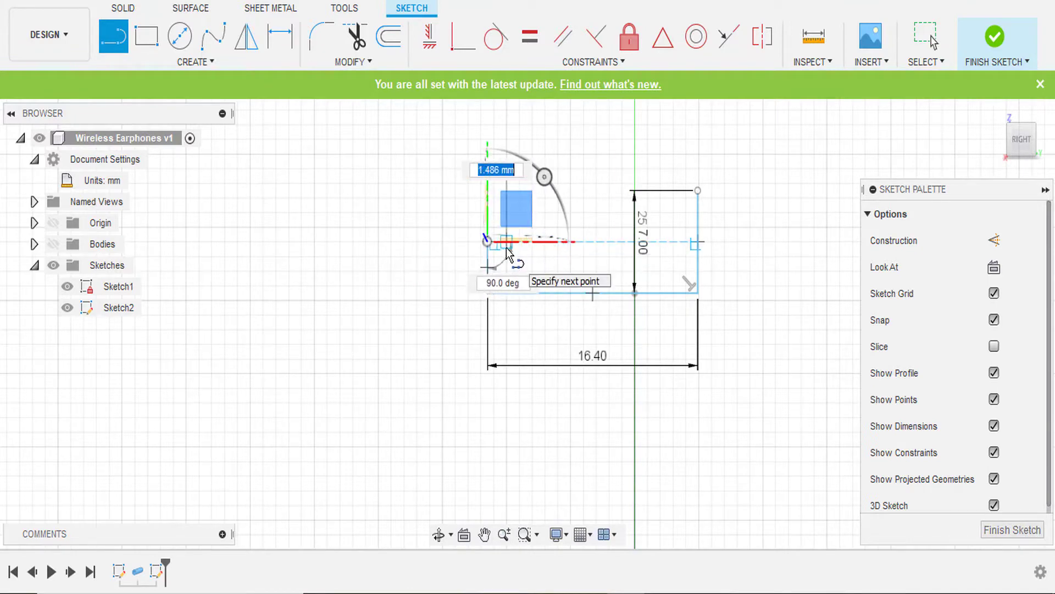
{"action": "type", "text": "4"}
{"action": "key", "text": "Tab"}
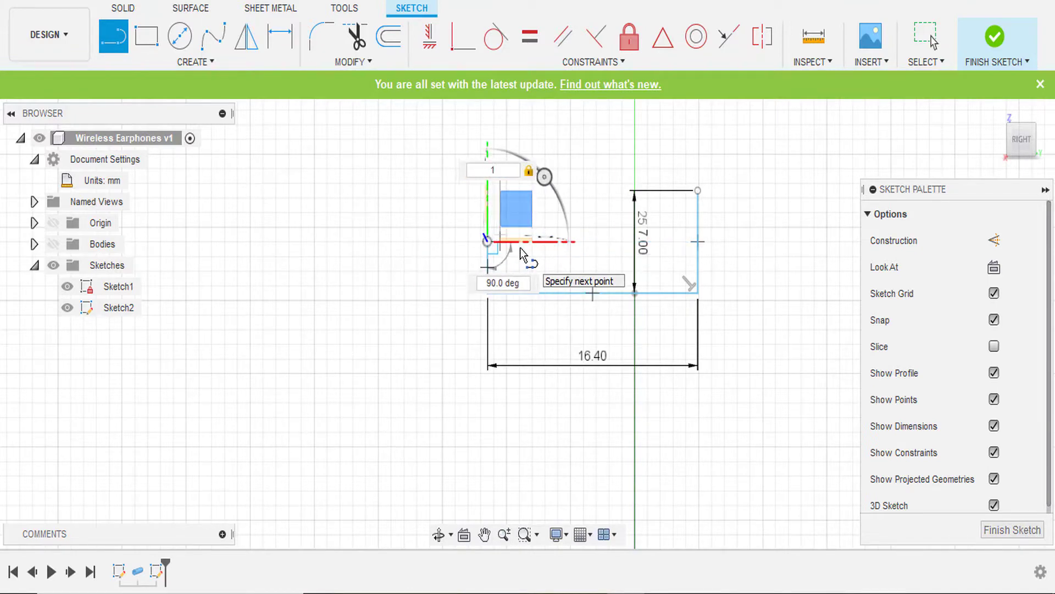
{"action": "key", "text": "Return"}
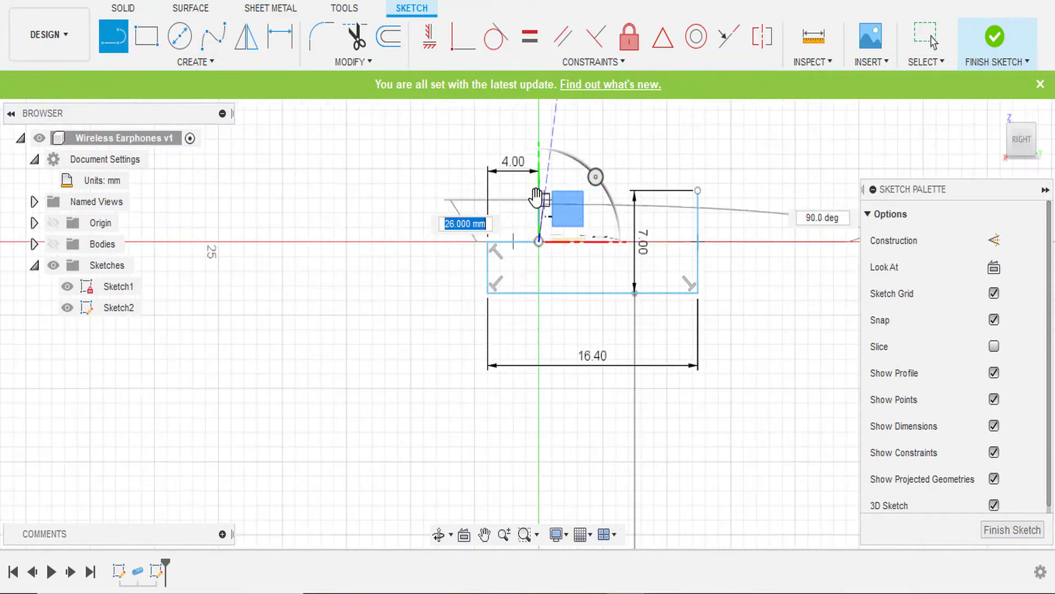
{"action": "key", "text": "Escape"}
{"action": "left_click", "coordinate": [113, 35]}
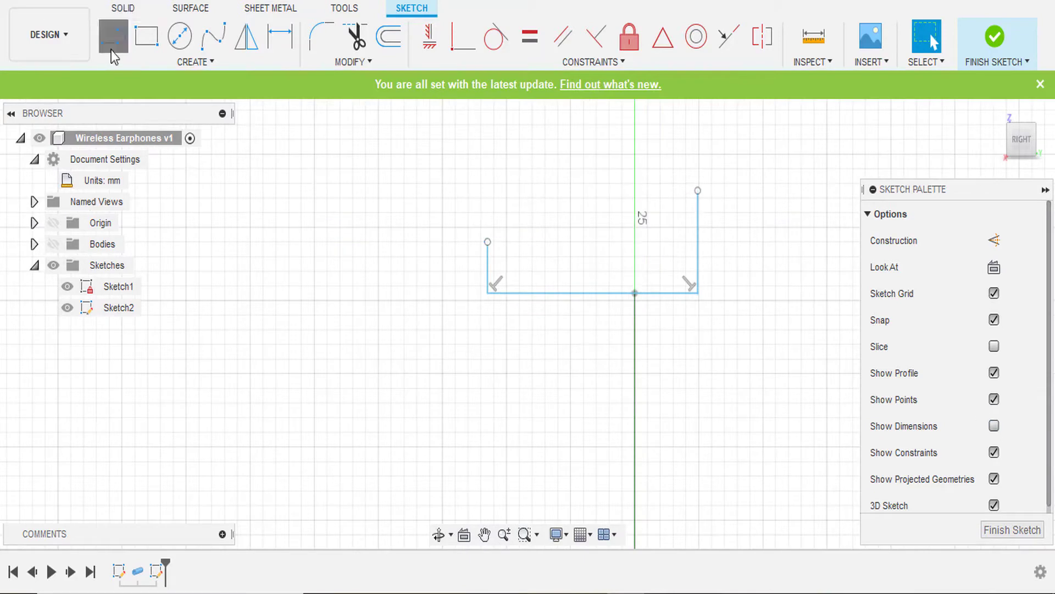
{"action": "left_click", "coordinate": [487, 241]}
{"action": "left_click", "coordinate": [528, 240]}
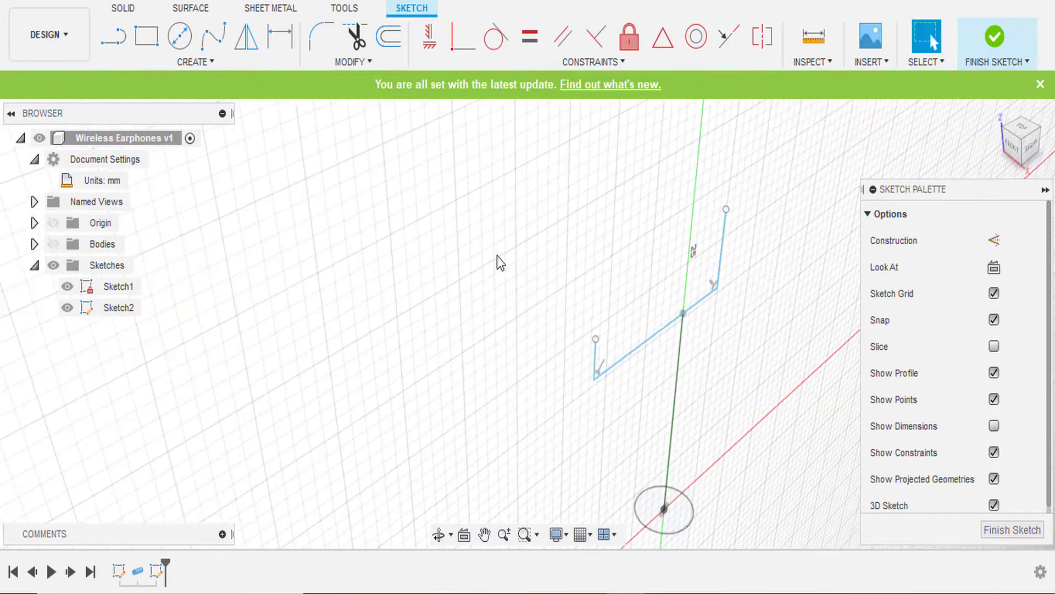
Step: Close the profile with a 3.5 mm vertical step line back to its start point
{"action": "left_click", "coordinate": [113, 36]}
{"action": "left_click", "coordinate": [596, 338]}
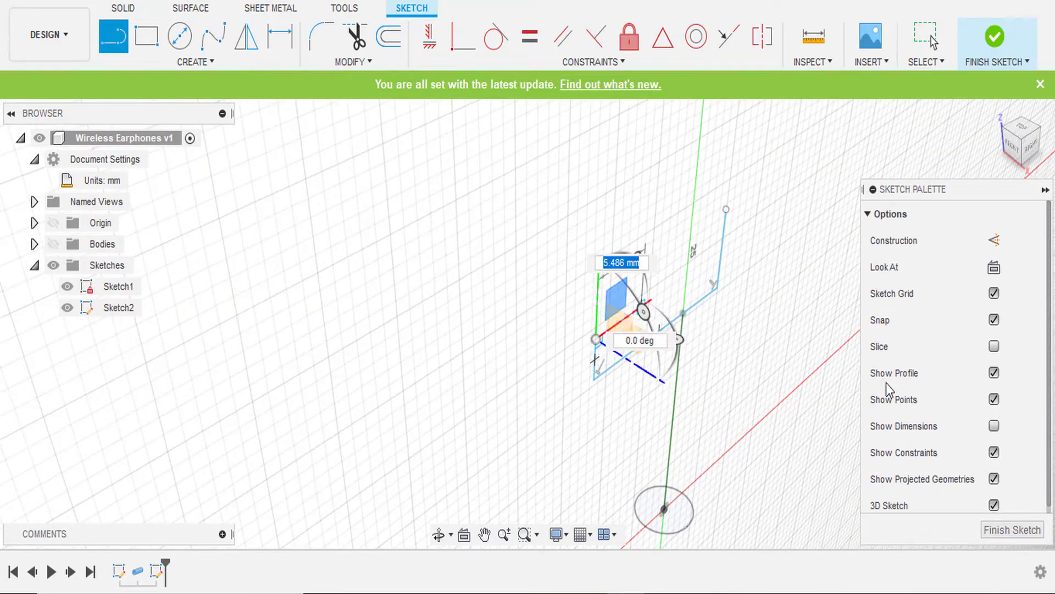
{"action": "left_click", "coordinate": [671, 282]}
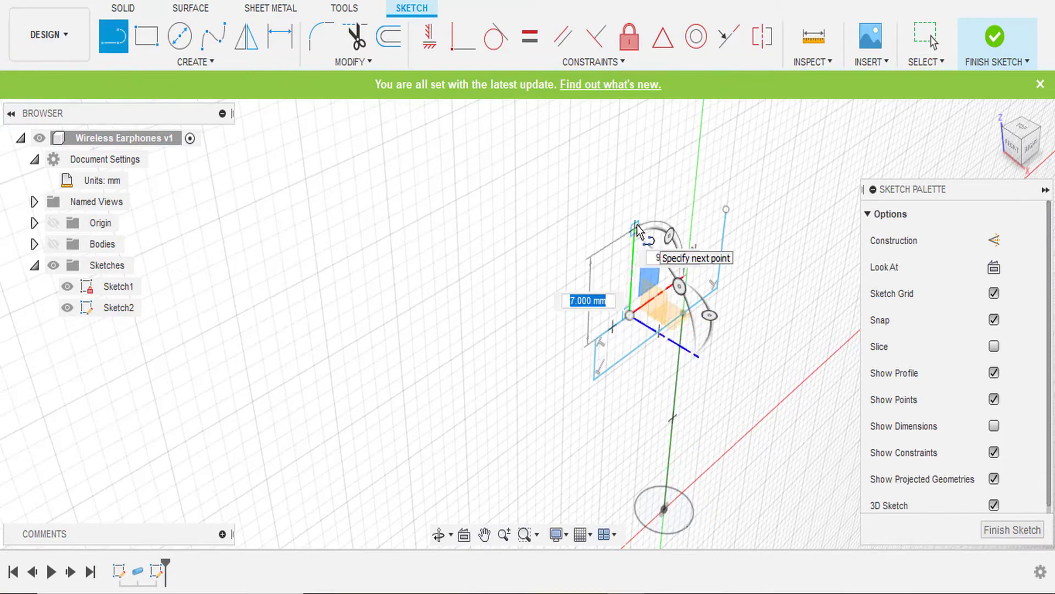
{"action": "left_click", "coordinate": [1030, 144]}
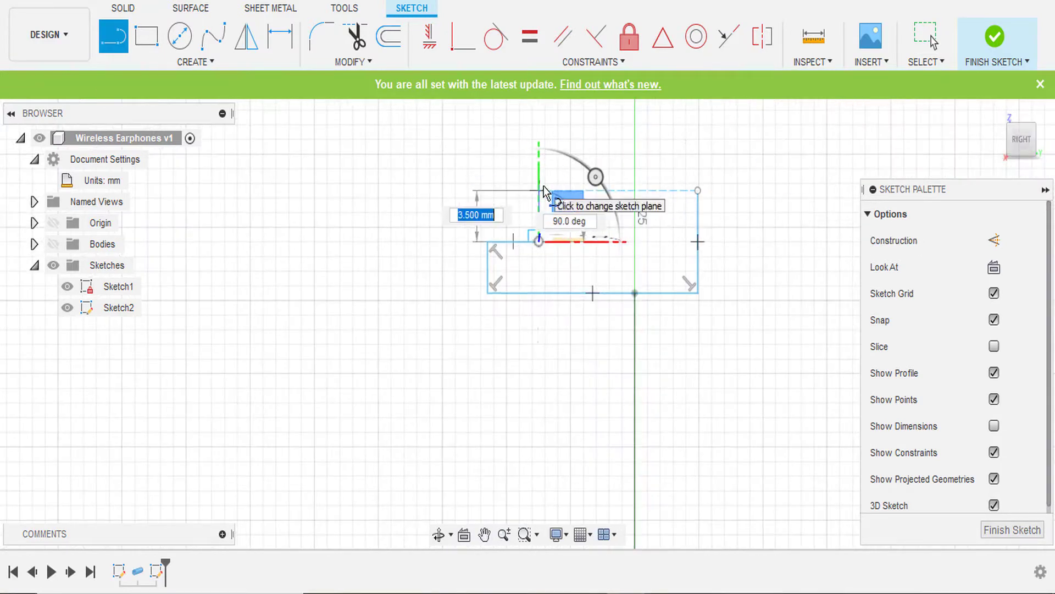
{"action": "key", "text": "Escape"}
{"action": "middle_click_drag", "start_coordinate": [578, 212], "coordinate": [755, 160], "text": "shift"}
{"action": "key", "text": "l"}
{"action": "left_click", "coordinate": [490, 226]}
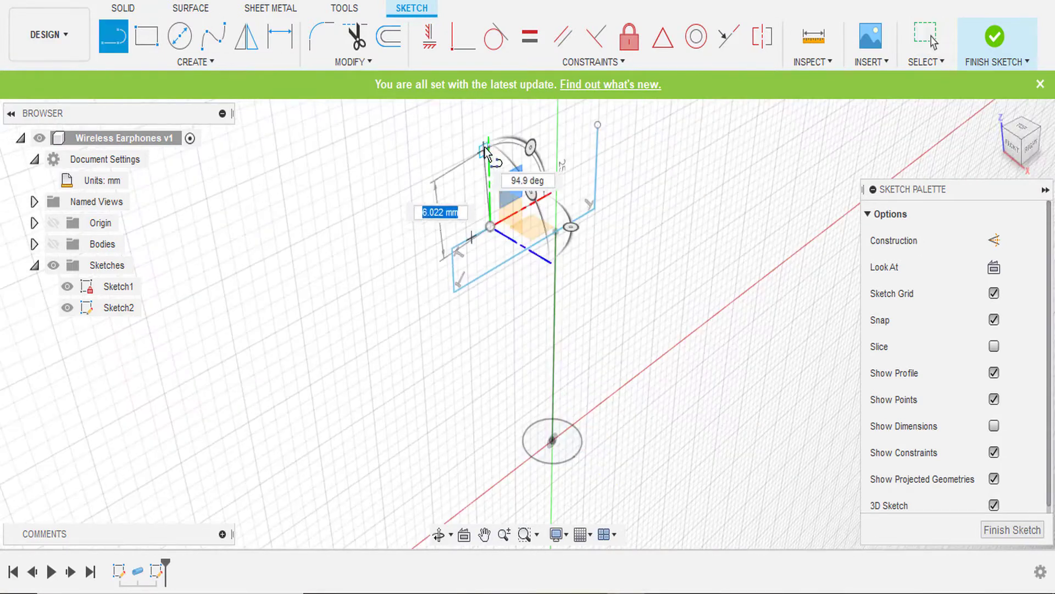
{"action": "key", "text": "Return"}
{"action": "left_click", "coordinate": [597, 125]}
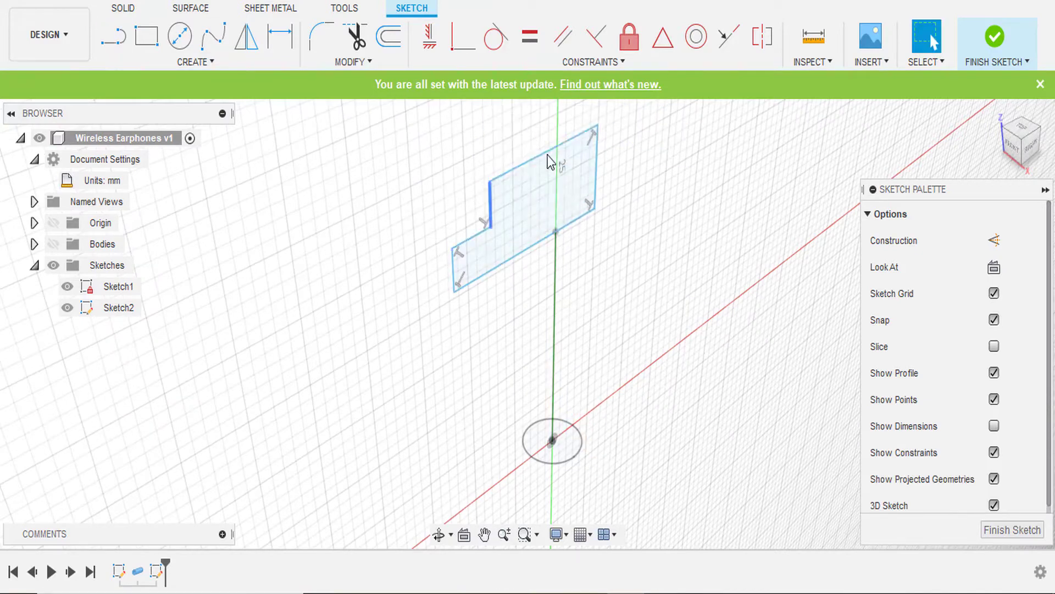
Step: Add a three-point arc forming the curved top edge of the profile
{"action": "key", "text": "f"}
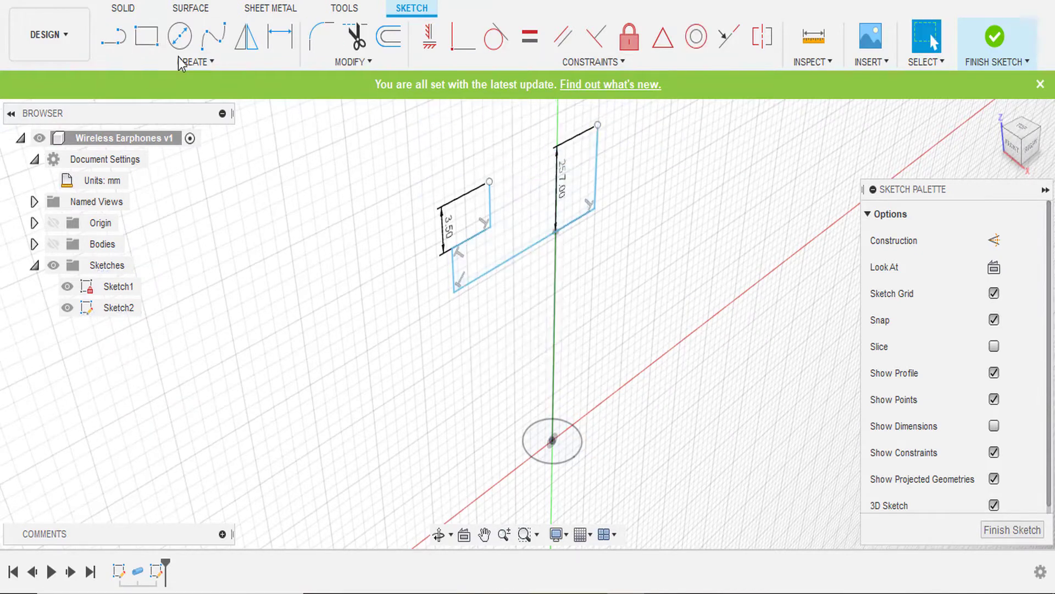
{"action": "left_click", "coordinate": [195, 61]}
{"action": "left_click", "coordinate": [263, 130]}
{"action": "left_click", "coordinate": [489, 181]}
{"action": "left_click", "coordinate": [598, 125]}
{"action": "left_click", "coordinate": [541, 138]}
Step: Round the profile's top corner with a 4 mm fillet and hide the sketch dimensions
{"action": "key", "text": "f"}
{"action": "left_click", "coordinate": [591, 132]}
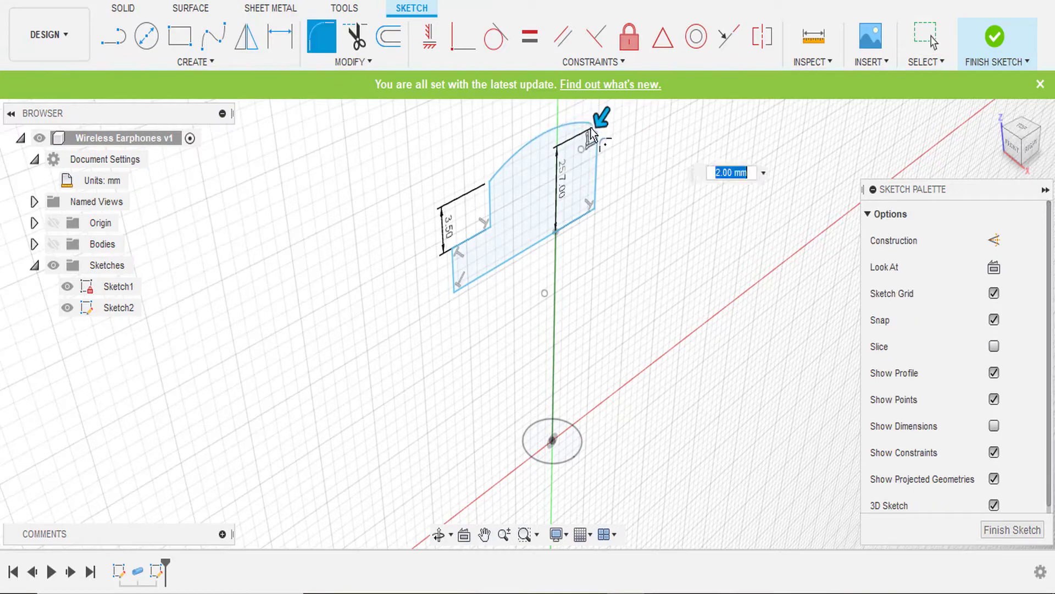
{"action": "key", "text": "Return"}
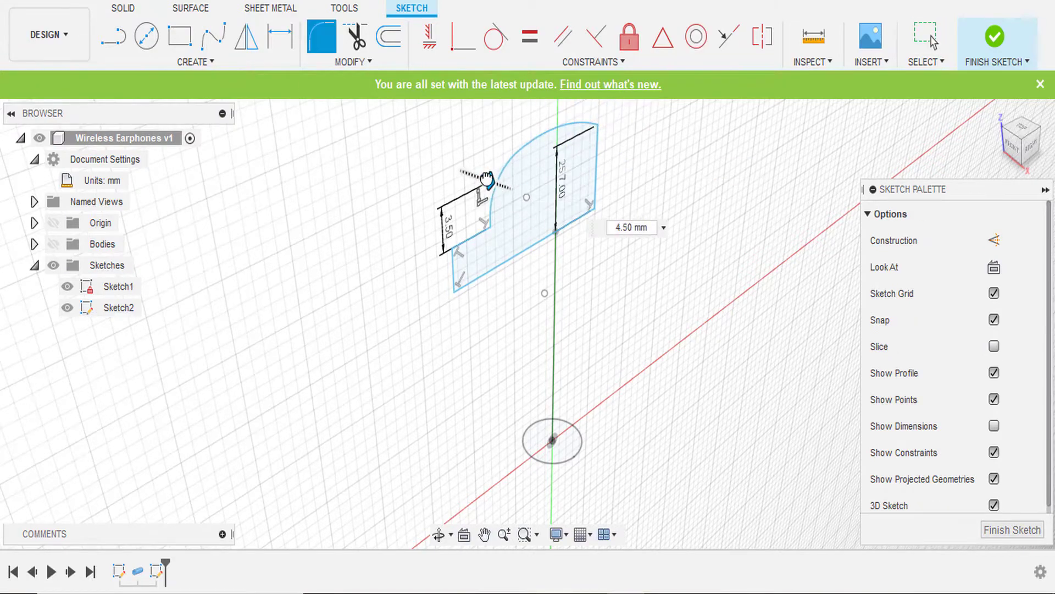
{"action": "key", "text": "Return"}
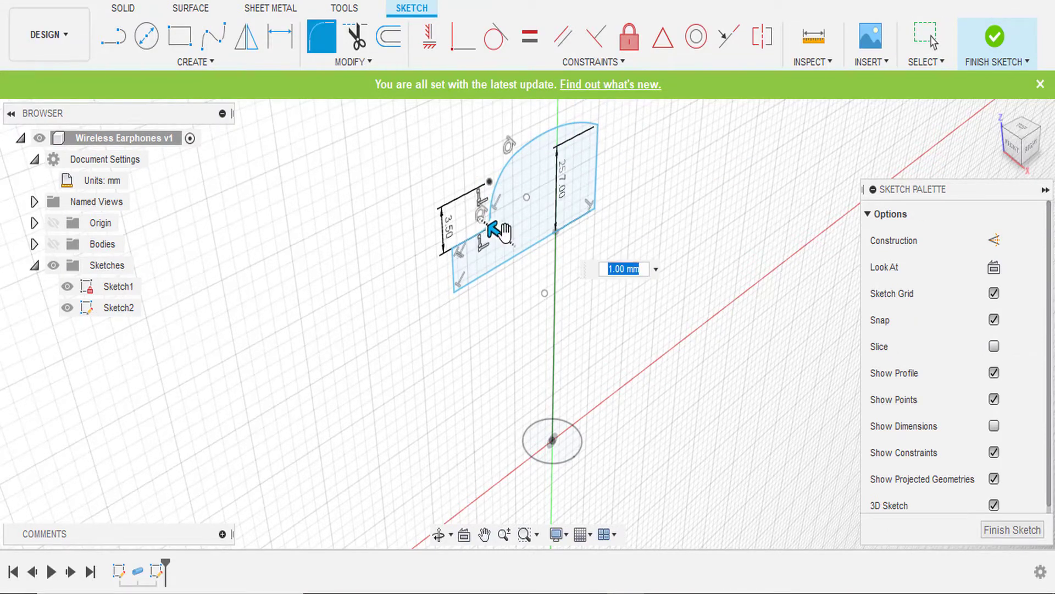
{"action": "scroll", "coordinate": [501, 237], "scroll_direction": "up", "scroll_amount": 3}
{"action": "scroll", "coordinate": [388, 365], "scroll_direction": "up", "scroll_amount": 2}
{"action": "key", "text": "Return"}
{"action": "scroll", "coordinate": [396, 341], "scroll_direction": "down", "scroll_amount": 3}
{"action": "scroll", "coordinate": [617, 502], "scroll_direction": "down", "scroll_amount": 3}
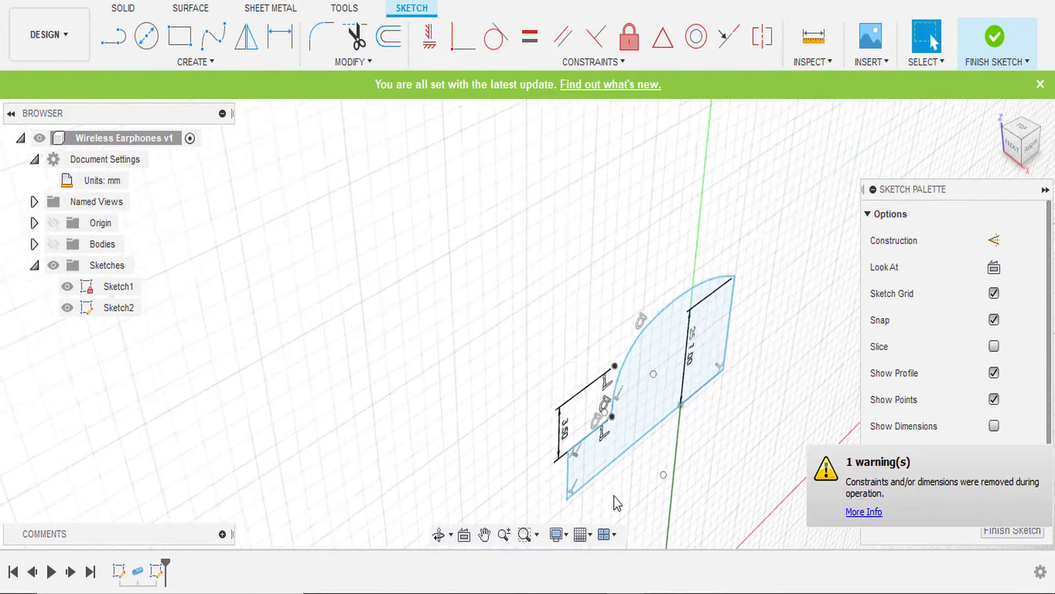
{"action": "scroll", "coordinate": [618, 502], "scroll_direction": "up", "scroll_amount": 3}
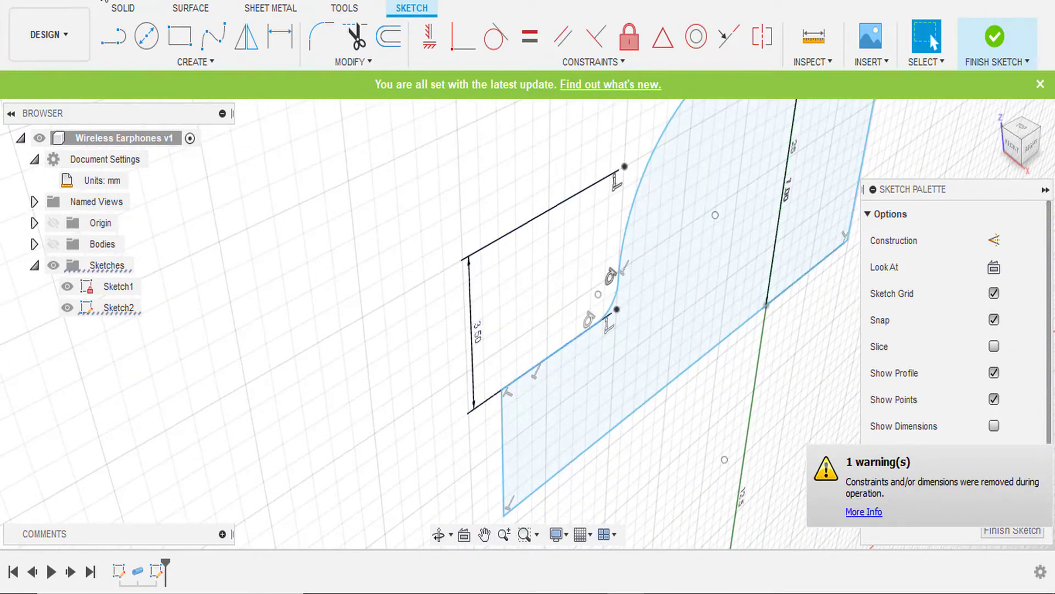
{"action": "left_click", "coordinate": [624, 166]}
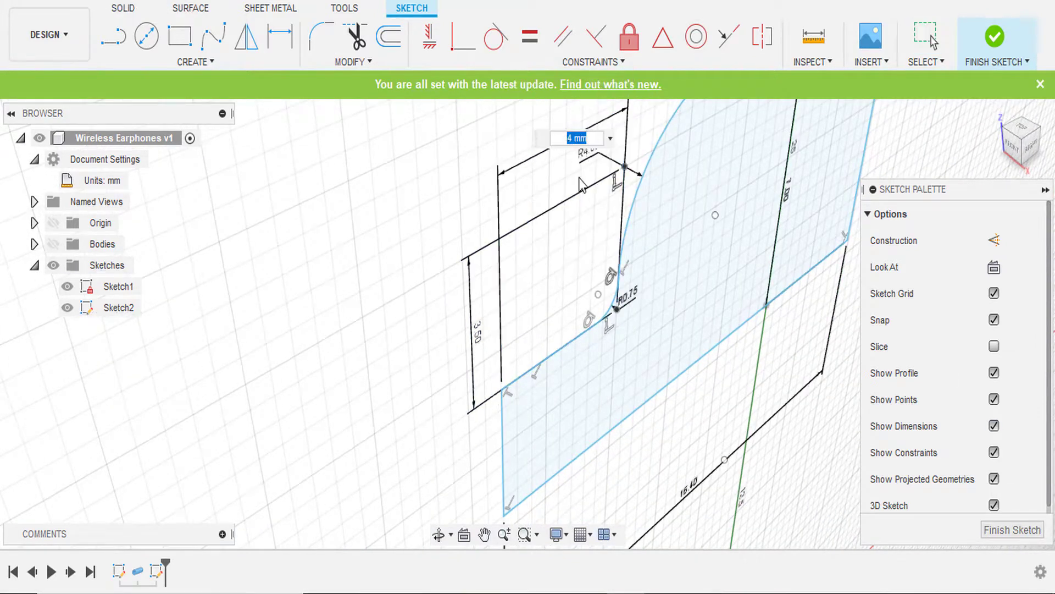
{"action": "key", "text": "Return"}
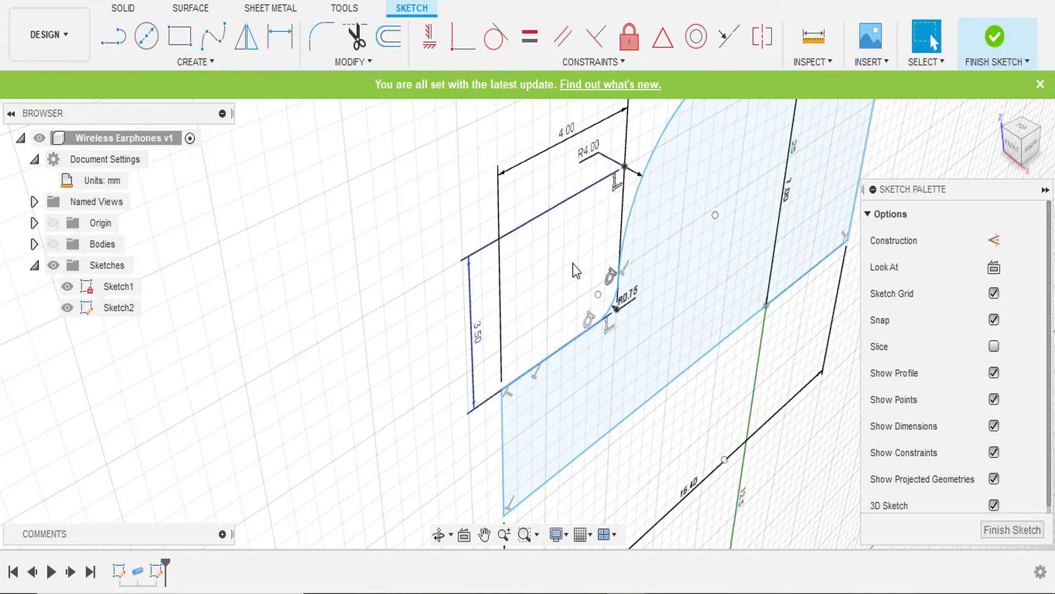
{"action": "left_click", "coordinate": [993, 426]}
Step: Fillet the profile's upper-left corner
{"action": "left_click", "coordinate": [321, 36]}
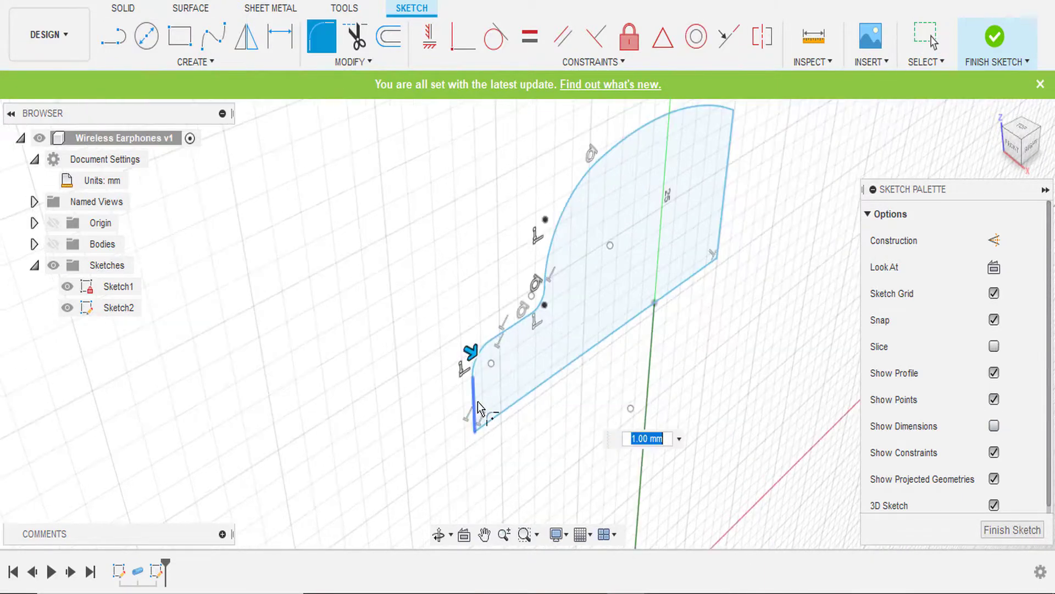
{"action": "scroll", "coordinate": [506, 423], "scroll_direction": "down", "scroll_amount": 1}
{"action": "scroll", "coordinate": [493, 442], "scroll_direction": "down", "scroll_amount": 1}
{"action": "left_click", "coordinate": [460, 301]}
{"action": "key", "text": "Return"}
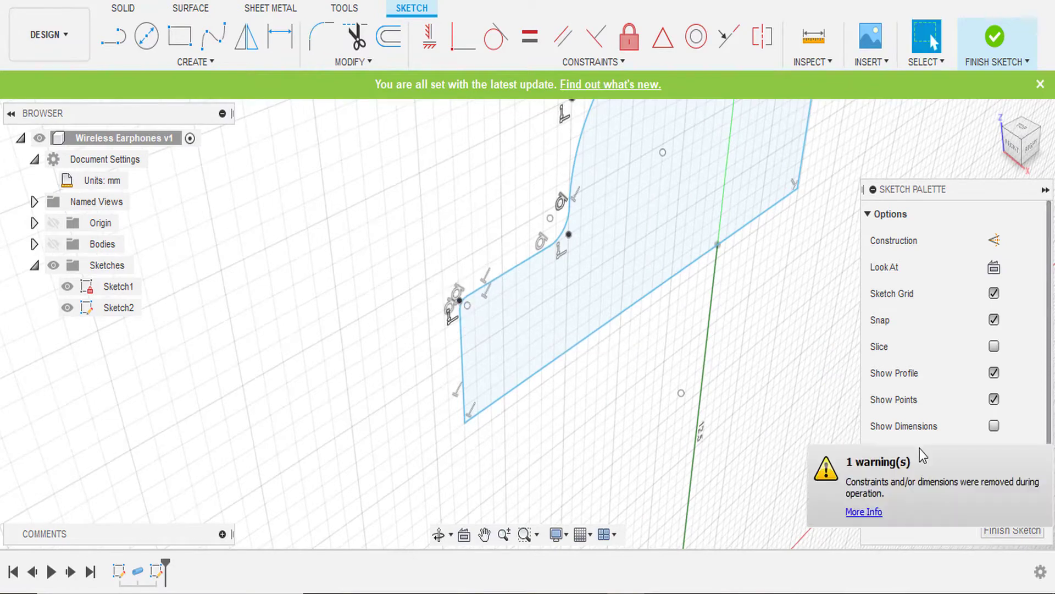
{"action": "key", "text": "F6"}
{"action": "scroll", "coordinate": [455, 324], "scroll_direction": "up", "scroll_amount": 3}
{"action": "scroll", "coordinate": [455, 324], "scroll_direction": "down", "scroll_amount": 1}
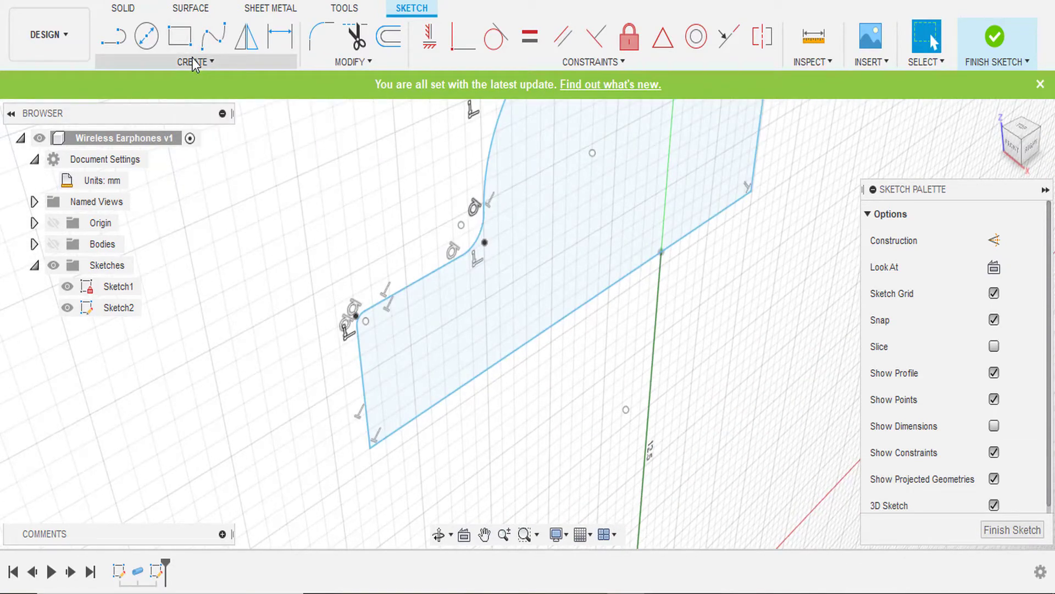
Step: Add a small 0.5 × 1 mm lip at the left end, trim the leftover segment, and finish the sketch
{"action": "key", "text": "l"}
{"action": "left_click", "coordinate": [592, 261]}
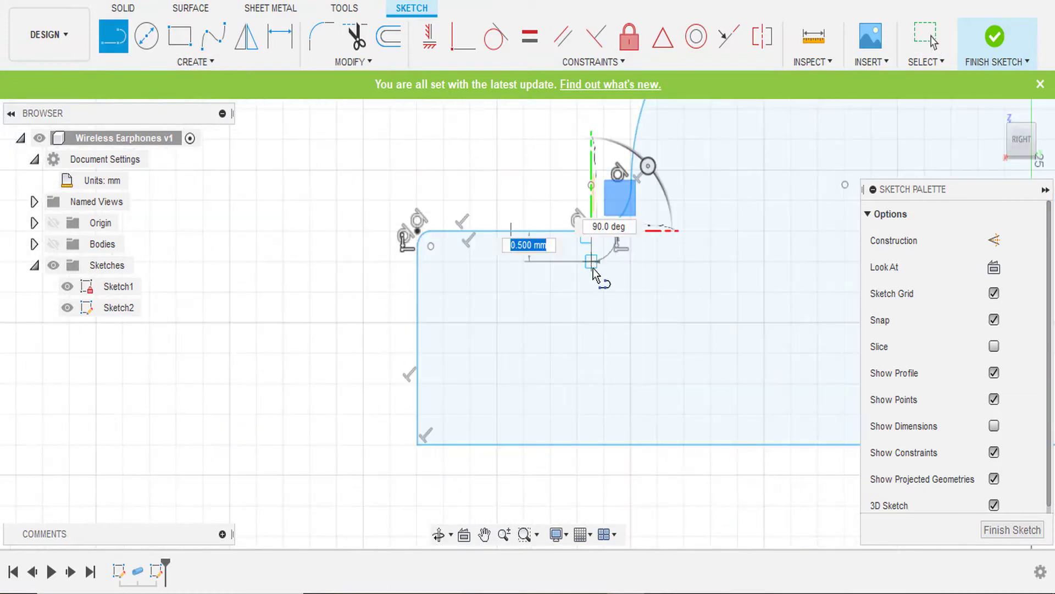
{"action": "left_click", "coordinate": [443, 261]}
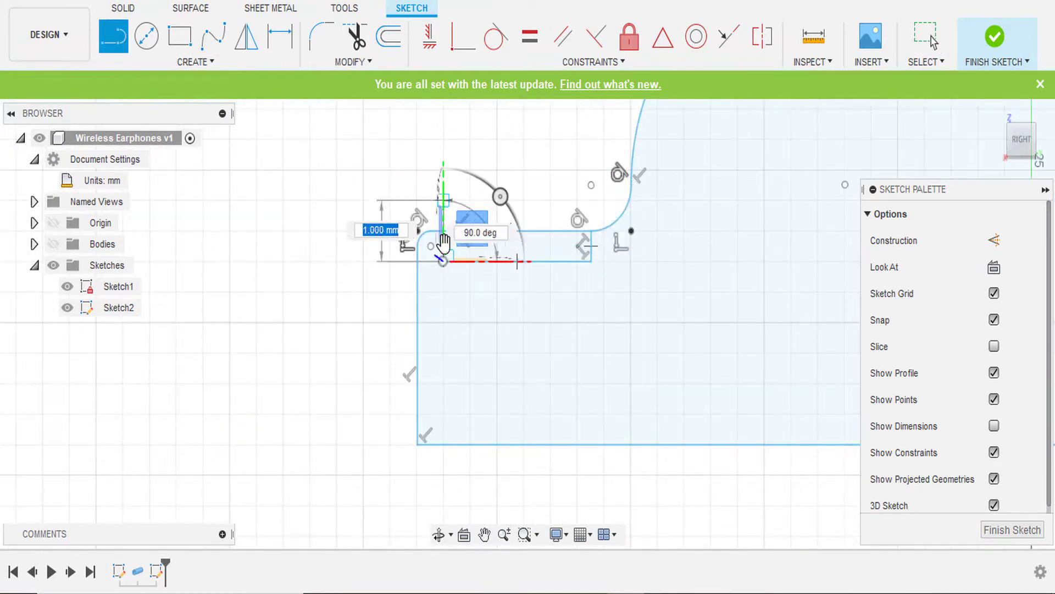
{"action": "left_click", "coordinate": [443, 190]}
{"action": "key", "text": "t"}
{"action": "left_click", "coordinate": [566, 236]}
{"action": "key", "text": "Escape"}
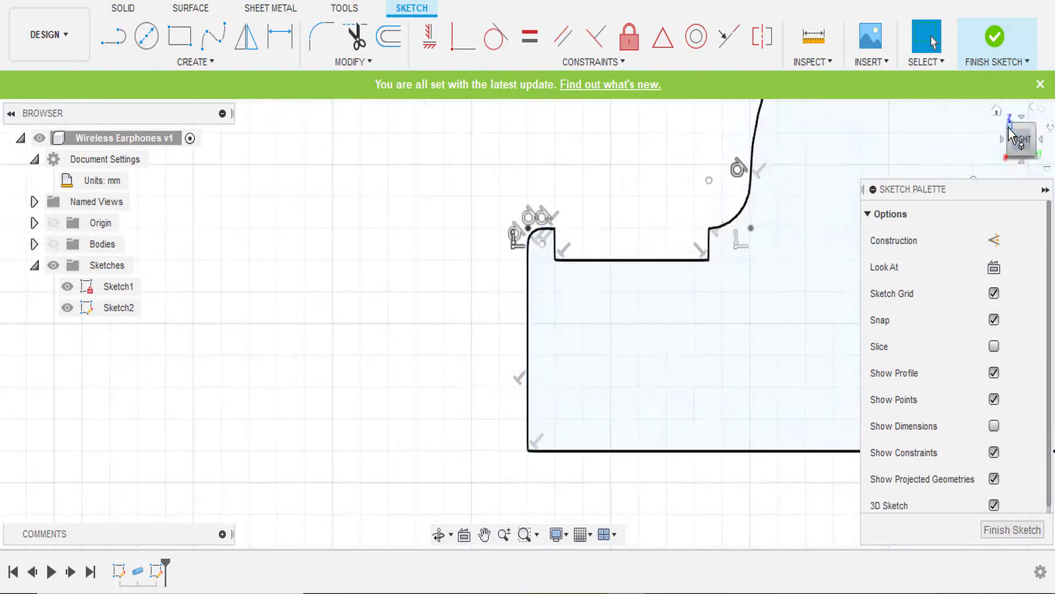
{"action": "middle_click_drag", "start_coordinate": [566, 236], "coordinate": [603, 275], "text": "shift"}
{"action": "left_click", "coordinate": [622, 248]}
{"action": "left_click", "coordinate": [621, 280]}
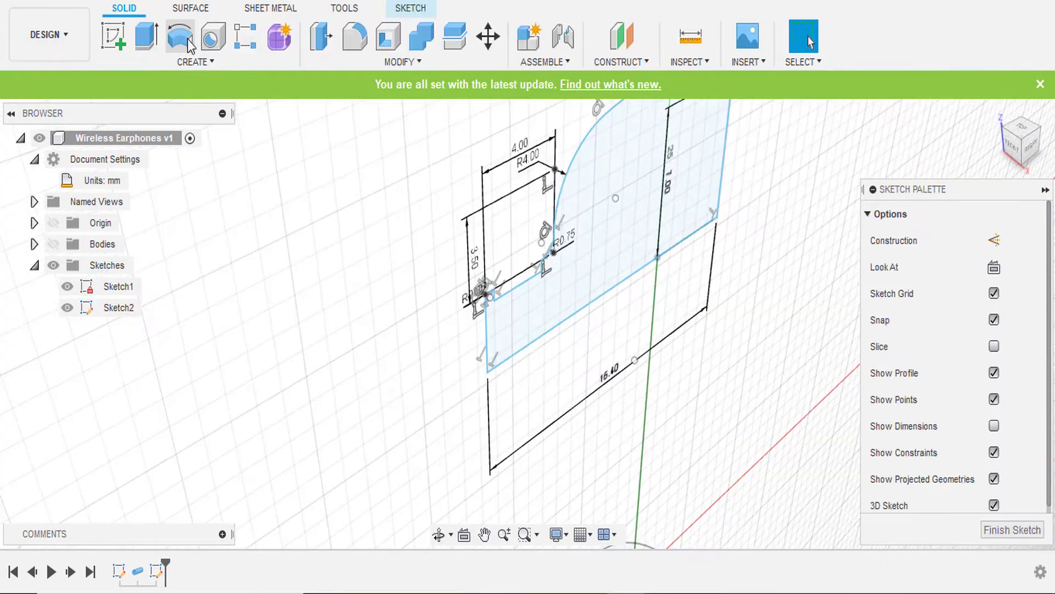
Step: Revolve the profile a symmetric 360° around the centre line, with existing bodies made visible
{"action": "left_click", "coordinate": [948, 240]}
{"action": "left_click", "coordinate": [605, 295]}
{"action": "left_click", "coordinate": [1009, 315]}
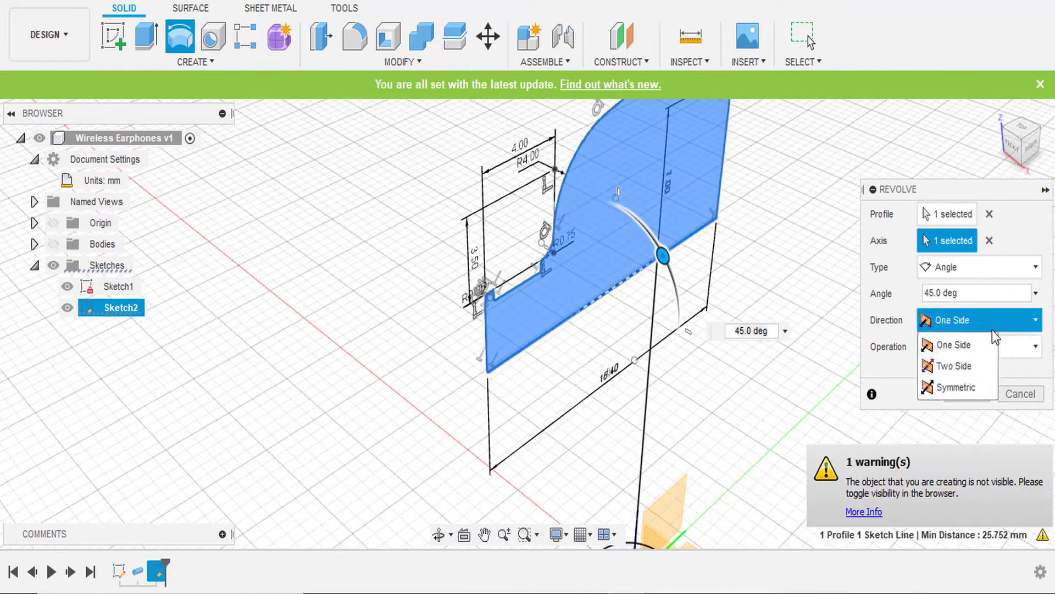
{"action": "left_click", "coordinate": [956, 387]}
{"action": "left_click", "coordinate": [1022, 393]}
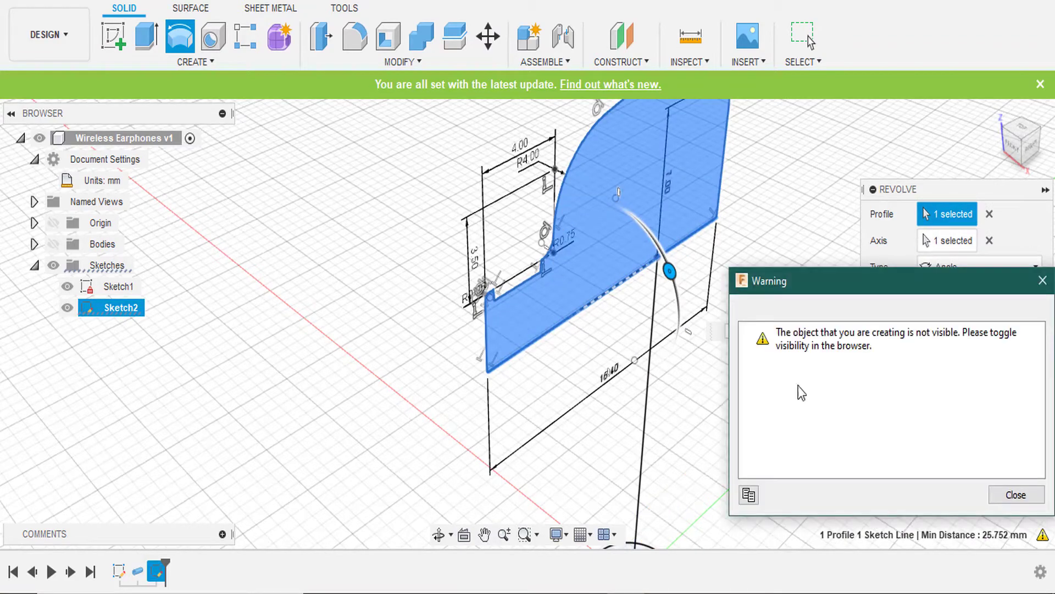
{"action": "left_click", "coordinate": [1004, 494]}
{"action": "left_click", "coordinate": [53, 243]}
{"action": "left_click", "coordinate": [34, 243]}
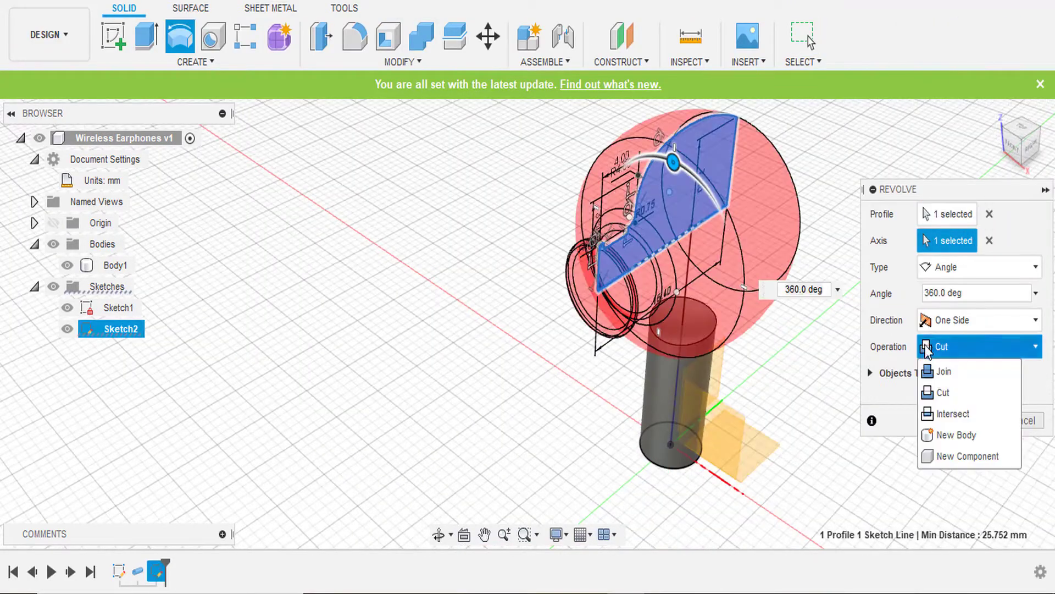
Step: Set the revolve operation to Join onto the stem body and commit it
{"action": "left_click", "coordinate": [956, 435]}
{"action": "left_click", "coordinate": [1034, 148]}
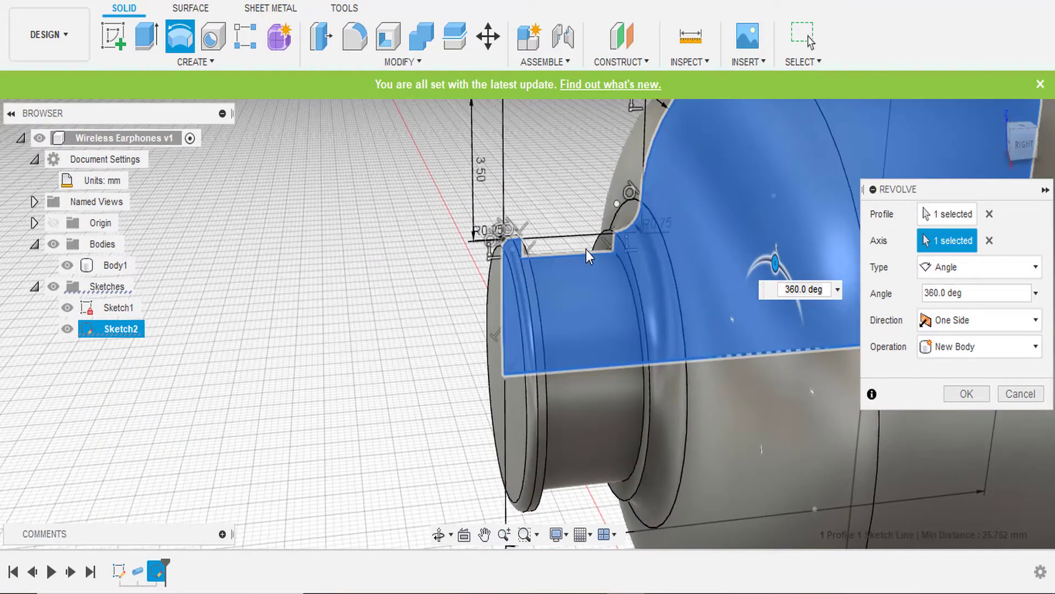
{"action": "scroll", "coordinate": [586, 250], "scroll_direction": "down", "scroll_amount": 5}
{"action": "left_click", "coordinate": [987, 346]}
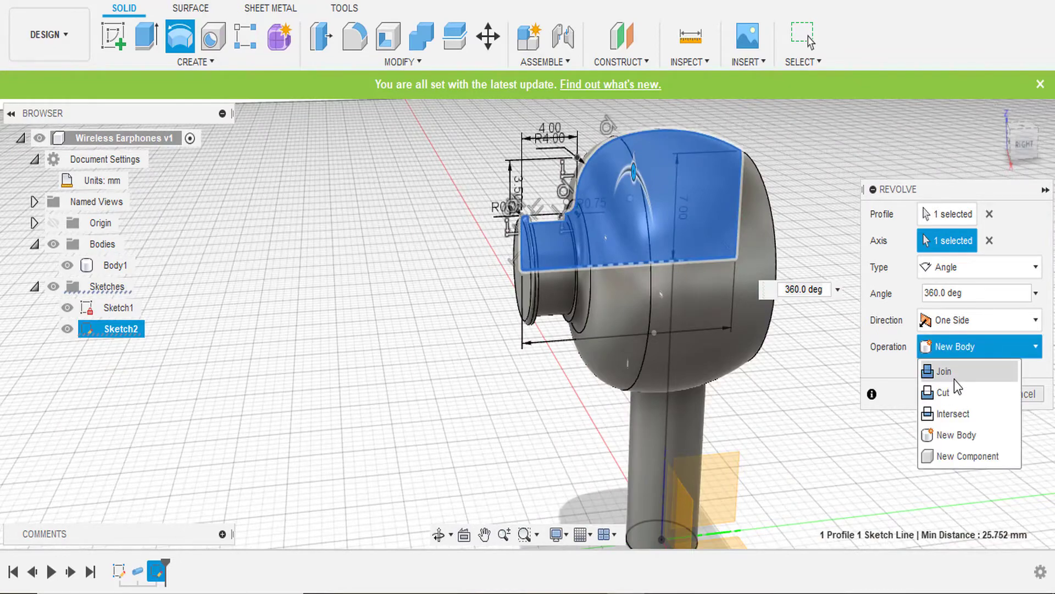
{"action": "left_click", "coordinate": [952, 371]}
{"action": "key", "text": "Return"}
{"action": "scroll", "coordinate": [550, 275], "scroll_direction": "up", "scroll_amount": 5}
Step: Cancel the 17 mm cut extrusion
{"action": "type", "text": "e"}
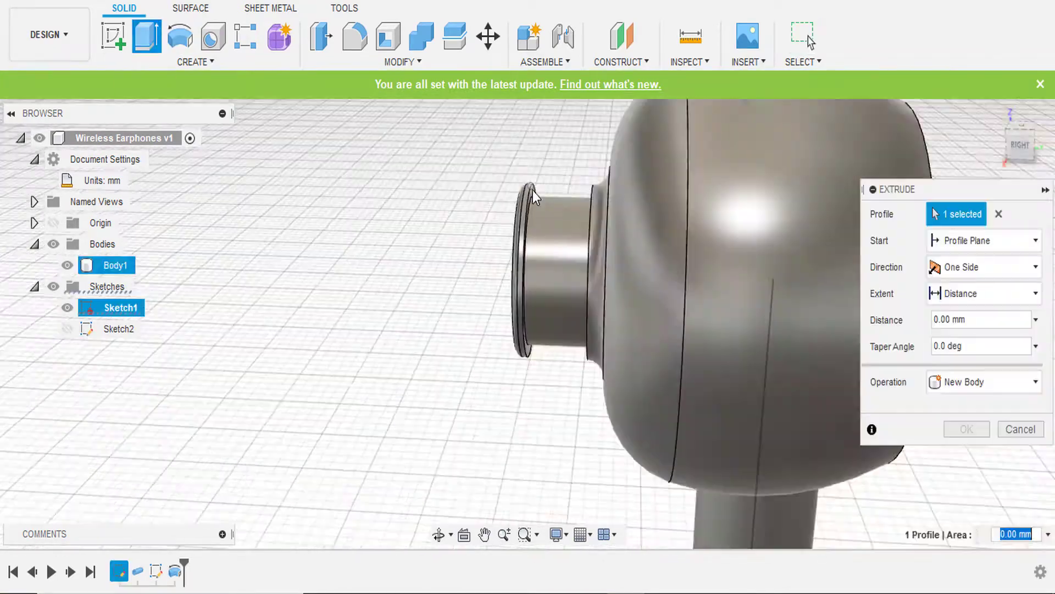
{"action": "type", "text": "17"}
{"action": "scroll", "coordinate": [569, 188], "scroll_direction": "down", "scroll_amount": 5}
{"action": "left_click", "coordinate": [1021, 455]}
{"action": "scroll", "coordinate": [550, 275], "scroll_direction": "up", "scroll_amount": 5}
Step: Extrude the nozzle ring face 0.50 mm as a Join
{"action": "key", "text": "e"}
{"action": "left_click", "coordinate": [532, 186]}
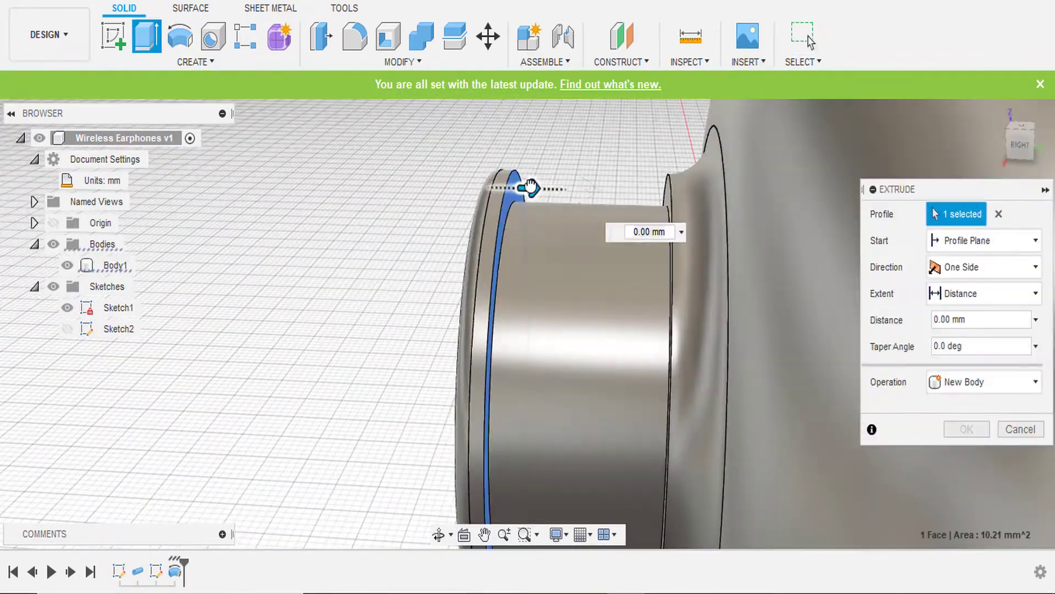
{"action": "left_click_drag", "start_coordinate": [532, 186], "coordinate": [555, 189]}
{"action": "scroll", "coordinate": [570, 158], "scroll_direction": "down", "scroll_amount": 2}
{"action": "key", "text": "Return"}
Step: Show Sketch2 on the model and undo the ring extrusion
{"action": "scroll", "coordinate": [438, 203], "scroll_direction": "down", "scroll_amount": 3}
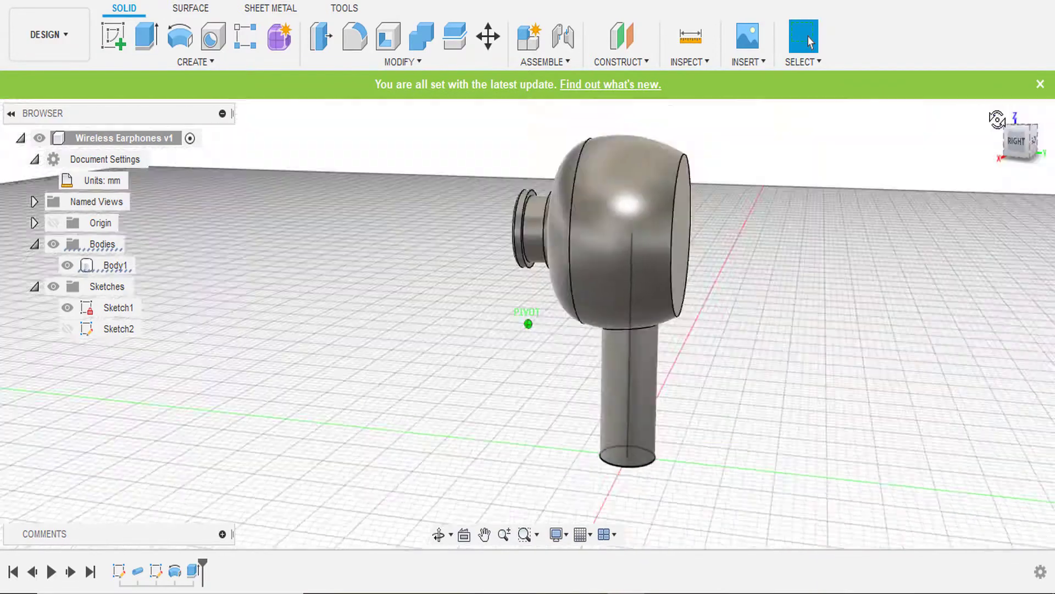
{"action": "scroll", "coordinate": [527, 231], "scroll_direction": "down", "scroll_amount": 2}
{"action": "scroll", "coordinate": [538, 235], "scroll_direction": "up", "scroll_amount": 5}
{"action": "left_click", "coordinate": [67, 329]}
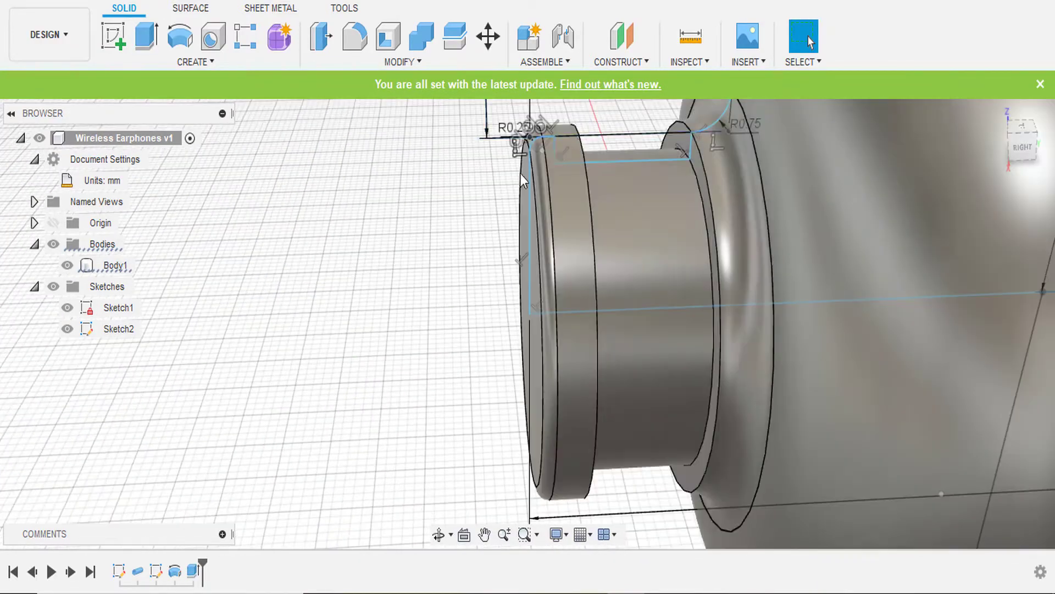
{"action": "key", "text": "m"}
{"action": "key", "text": "ctrl+z"}
{"action": "key", "text": "ctrl+z"}
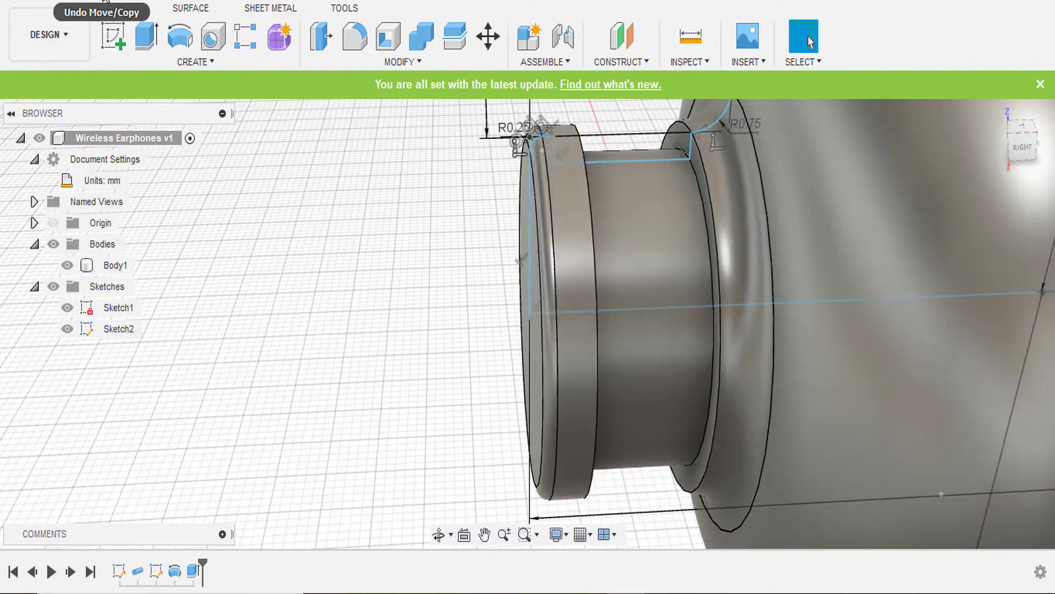
Step: Move one Sketch2 nozzle line 0.40 mm sideways as Sketch Objects, then zoom out
{"action": "left_click", "coordinate": [488, 36]}
{"action": "scroll", "coordinate": [553, 169], "scroll_direction": "up", "scroll_amount": 5}
{"action": "scroll", "coordinate": [529, 319], "scroll_direction": "up", "scroll_amount": 3}
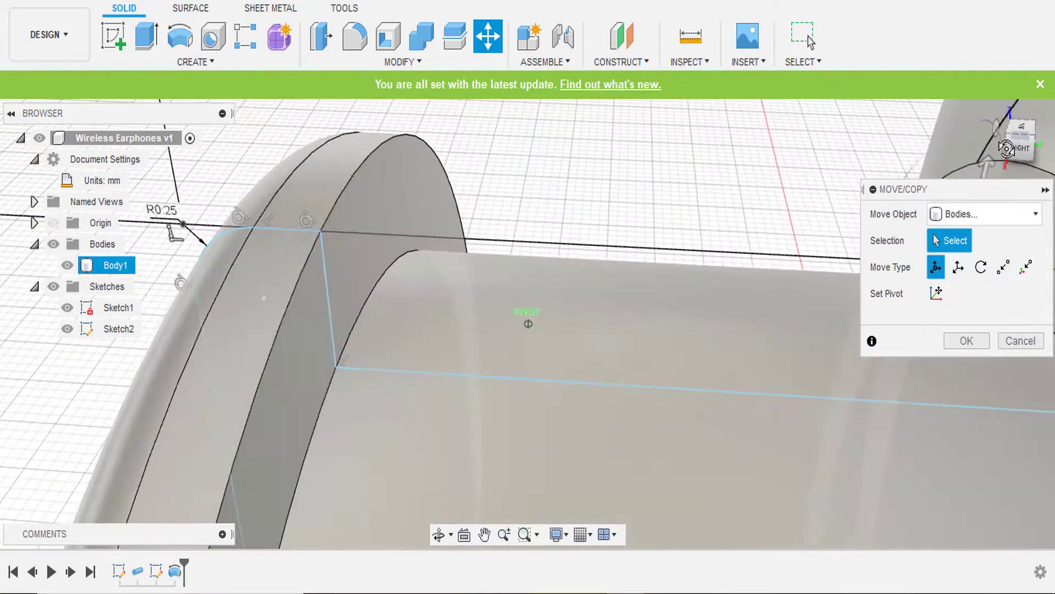
{"action": "left_click", "coordinate": [984, 213]}
{"action": "left_click", "coordinate": [962, 304]}
{"action": "left_click", "coordinate": [330, 297]}
{"action": "left_click_drag", "start_coordinate": [384, 272], "coordinate": [511, 278]}
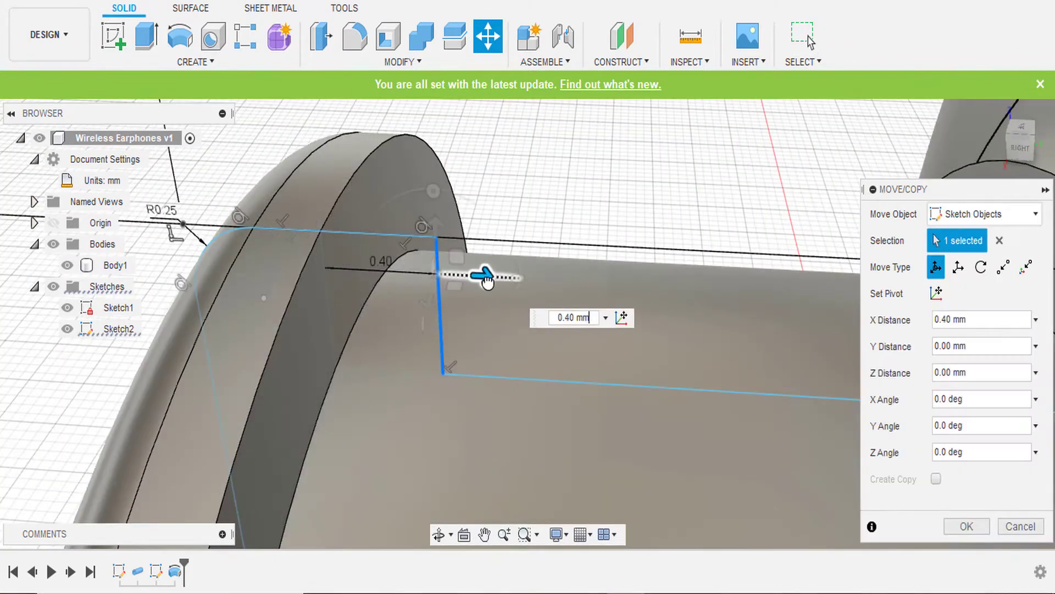
{"action": "key", "text": "Return"}
{"action": "scroll", "coordinate": [704, 294], "scroll_direction": "down", "scroll_amount": 8}
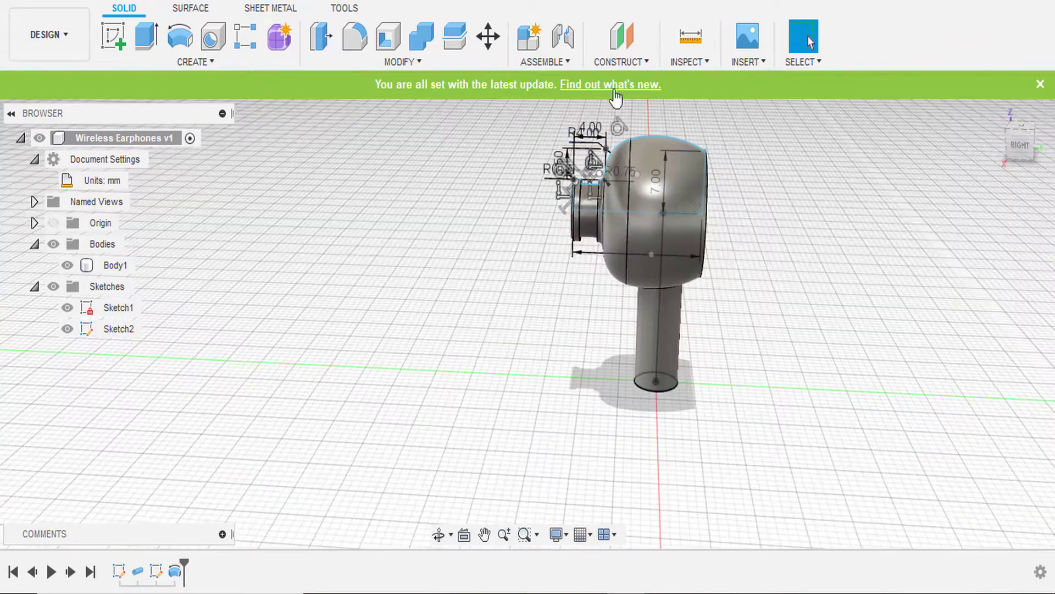
{"action": "scroll", "coordinate": [632, 173], "scroll_direction": "down", "scroll_amount": 3}
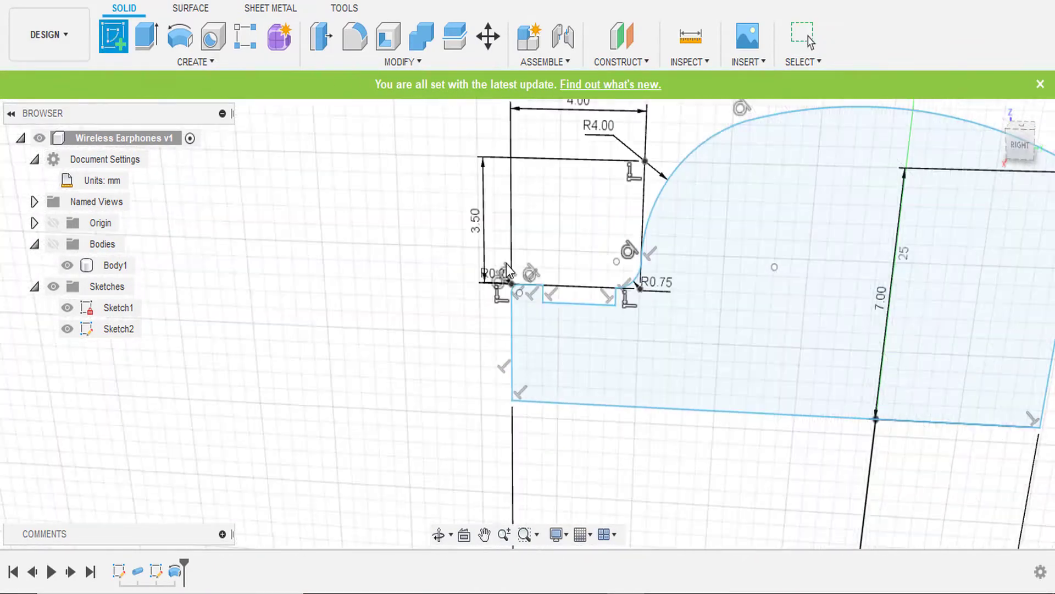
Step: Start a new Sketch3 on the earbud's profile plane
{"action": "scroll", "coordinate": [984, 188], "scroll_direction": "down", "scroll_amount": 5}
{"action": "left_click", "coordinate": [594, 438]}
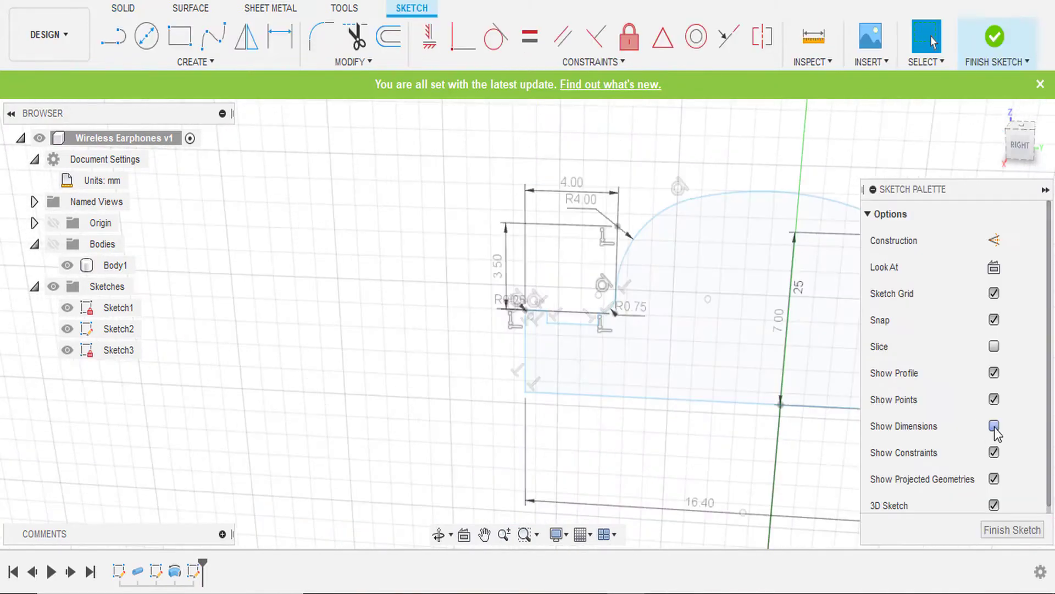
{"action": "scroll", "coordinate": [506, 313], "scroll_direction": "up", "scroll_amount": 5}
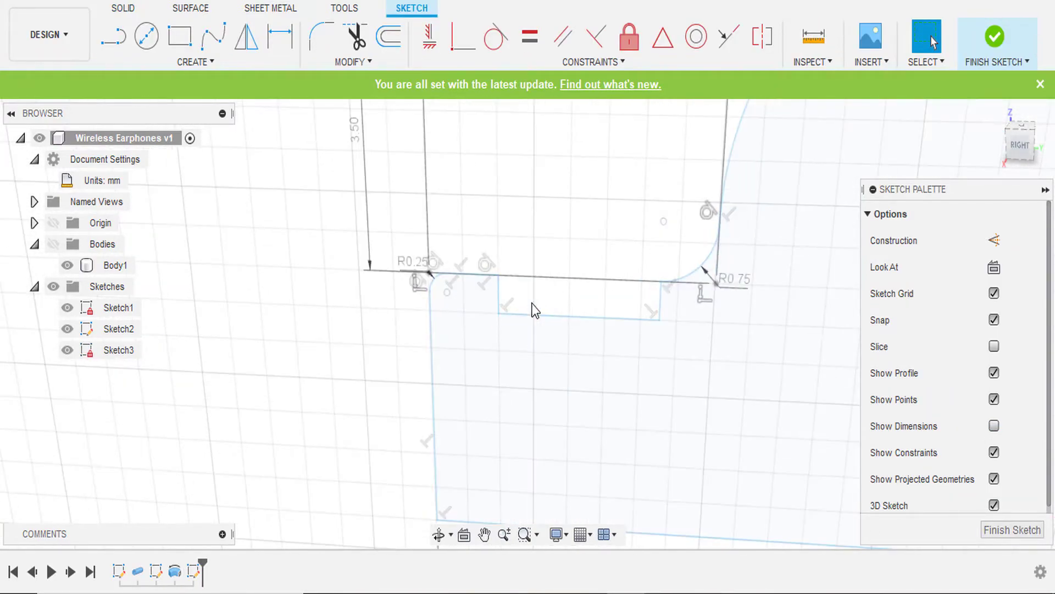
Step: Draw a 0.5 mm line segment, undo it, and stop drawing lines
{"action": "left_click", "coordinate": [533, 315]}
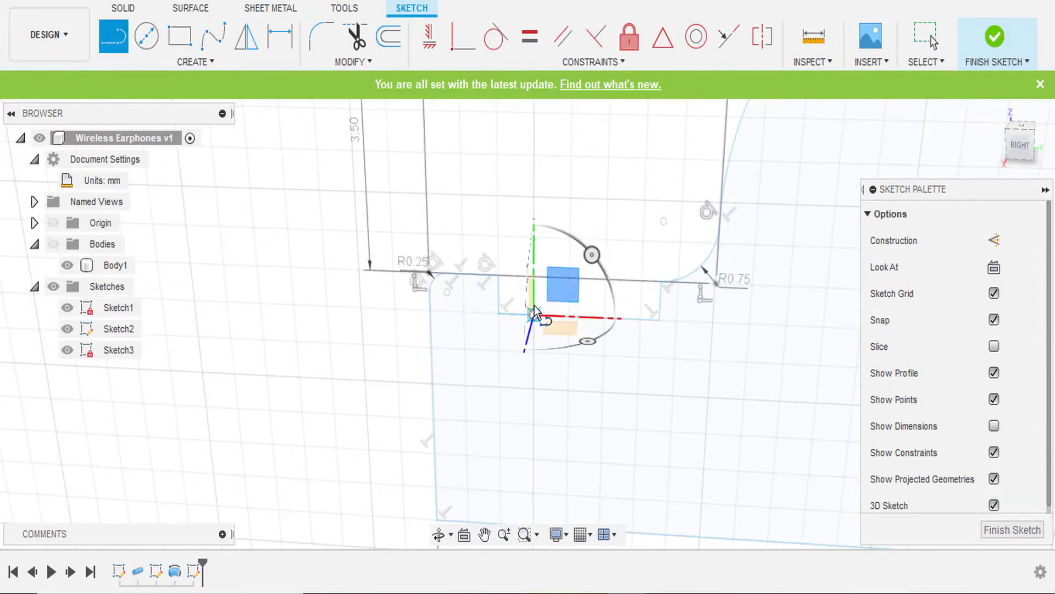
{"action": "left_click", "coordinate": [507, 308]}
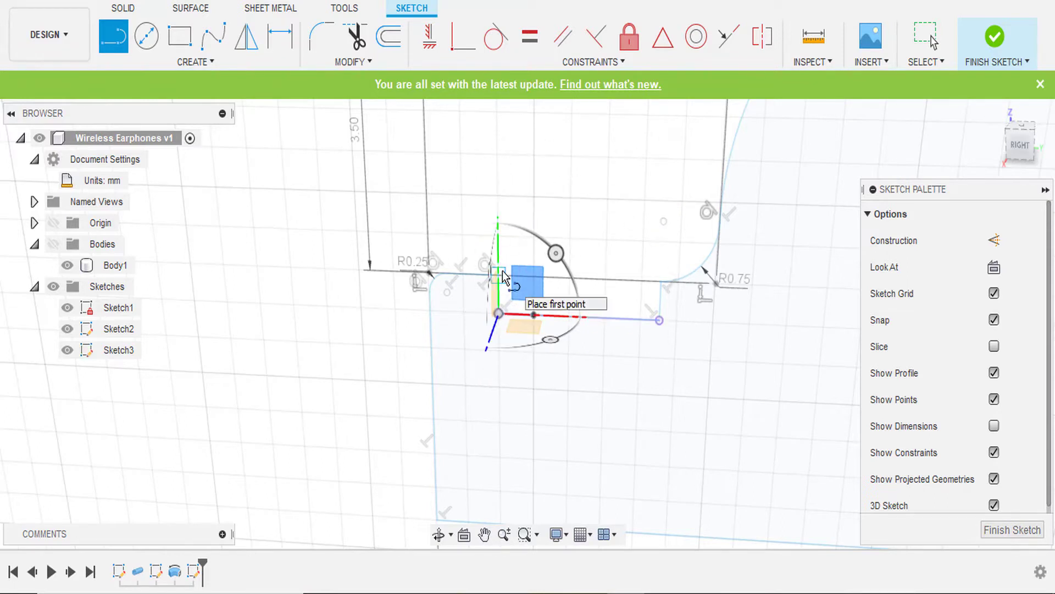
{"action": "scroll", "coordinate": [351, 261], "scroll_direction": "up", "scroll_amount": 2}
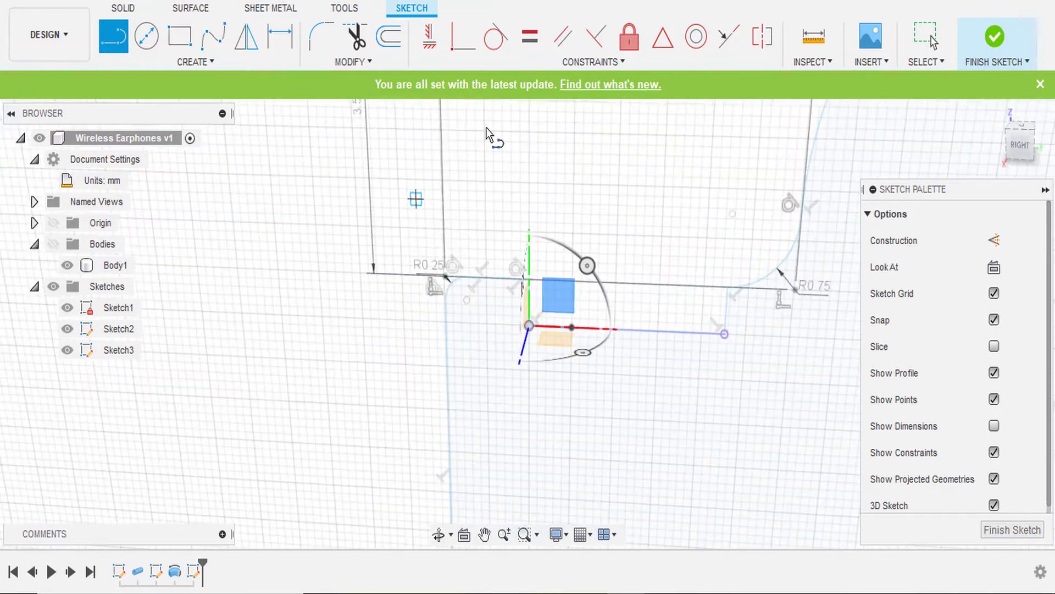
{"action": "key", "text": "ctrl+z"}
{"action": "scroll", "coordinate": [572, 329], "scroll_direction": "down", "scroll_amount": 3}
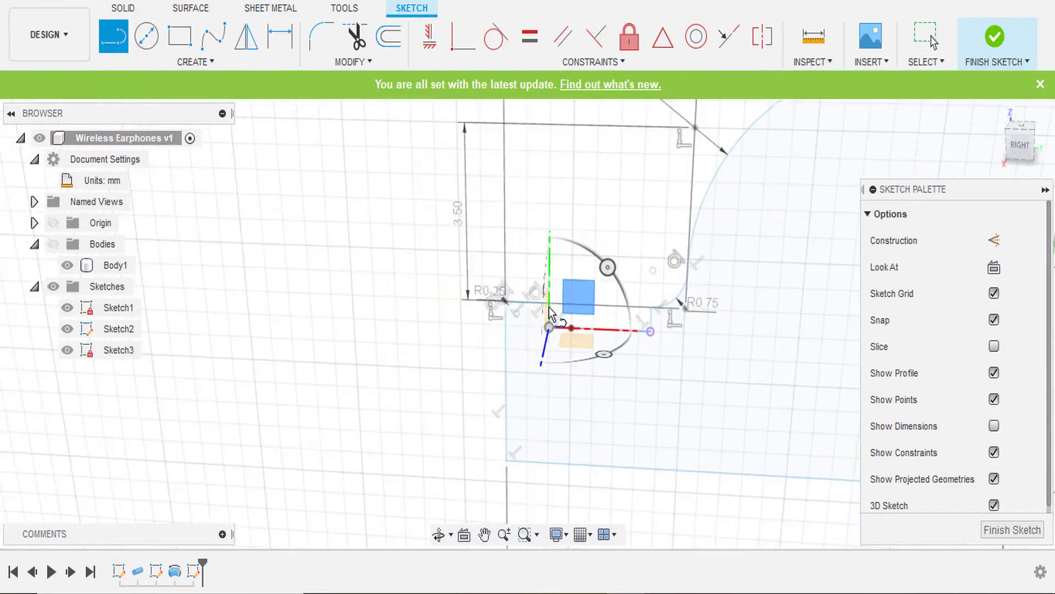
{"action": "scroll", "coordinate": [566, 319], "scroll_direction": "up", "scroll_amount": 5}
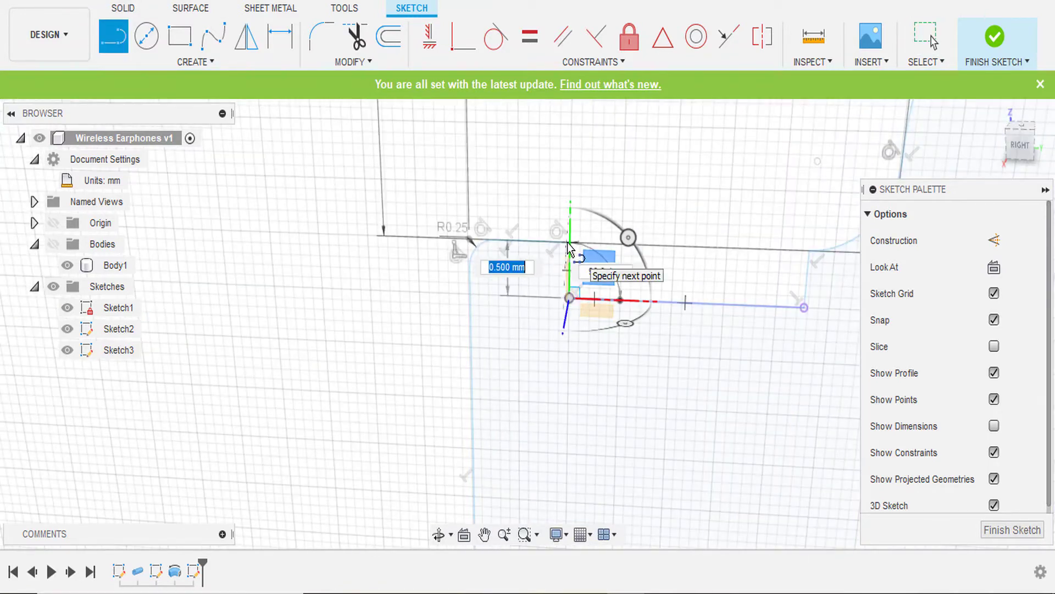
{"action": "left_click", "coordinate": [931, 41]}
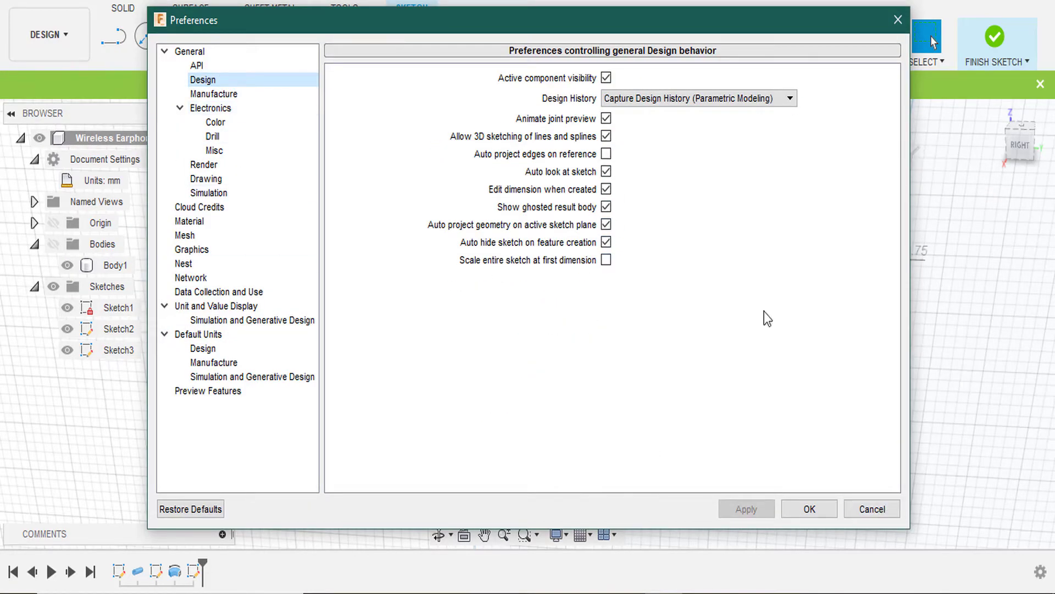
Step: Close Preferences and draw the vertical and horizontal ear-tip edges in Sketch3
{"action": "left_click", "coordinate": [870, 514]}
{"action": "left_click", "coordinate": [570, 242]}
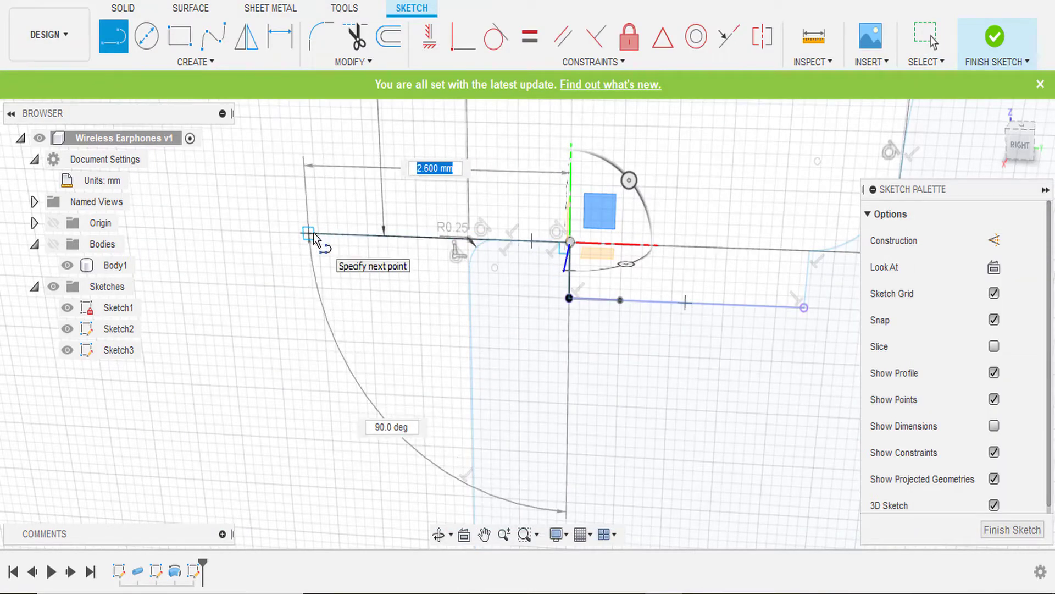
{"action": "left_click", "coordinate": [314, 232]}
{"action": "scroll", "coordinate": [272, 194], "scroll_direction": "up", "scroll_amount": 3}
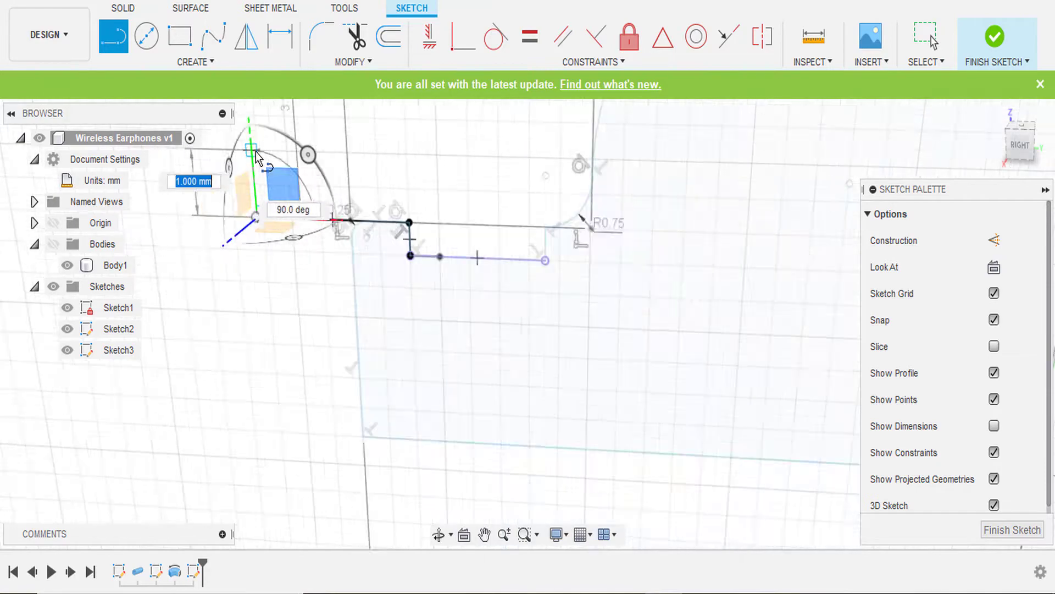
{"action": "scroll", "coordinate": [461, 223], "scroll_direction": "down", "scroll_amount": 5}
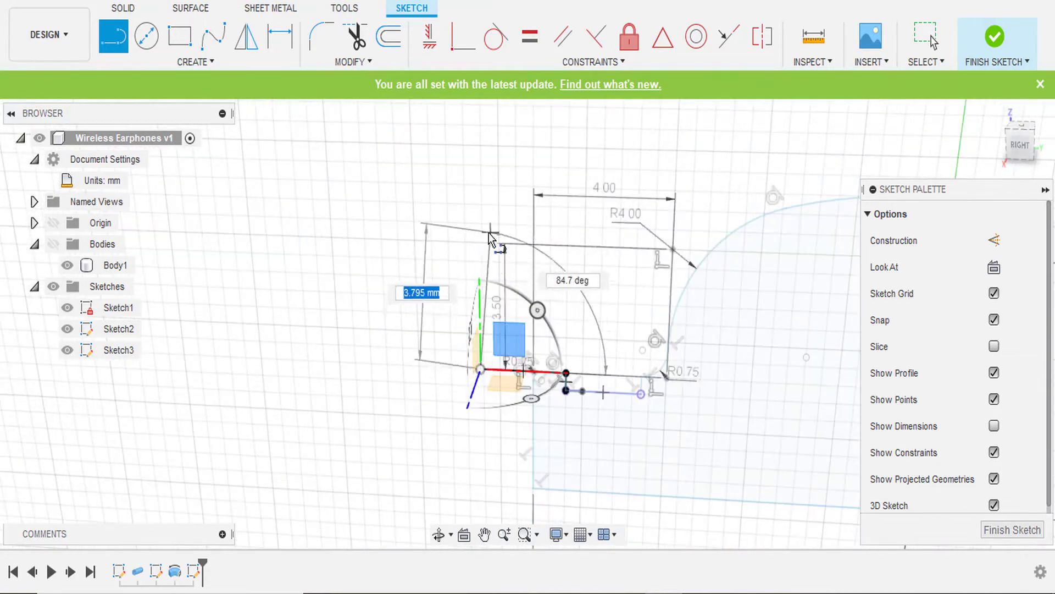
{"action": "left_click", "coordinate": [477, 253]}
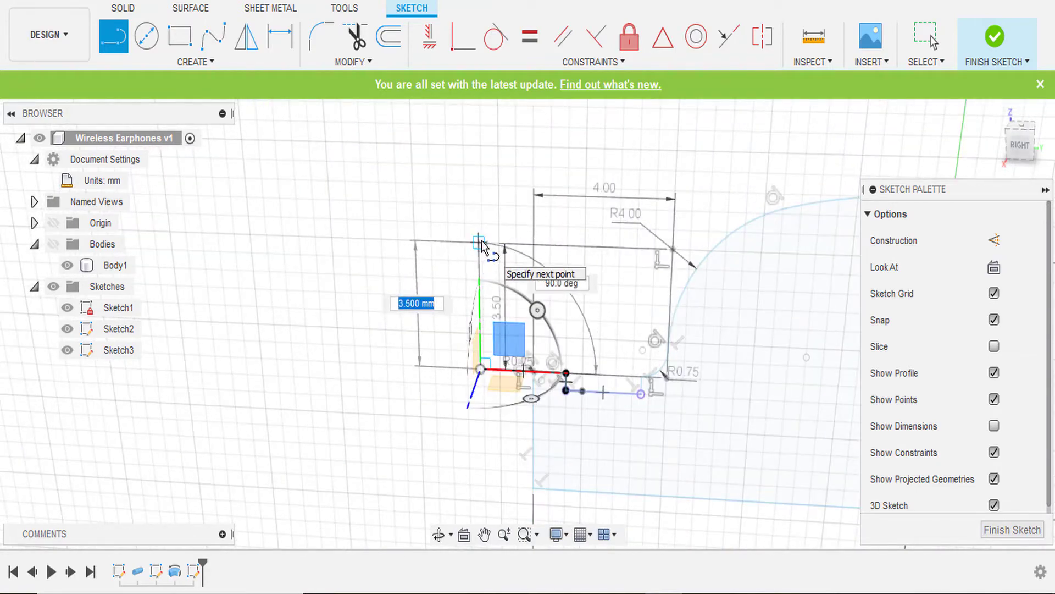
Step: Stop the unfinished line and switch to drawing arcs
{"action": "key", "text": "Escape"}
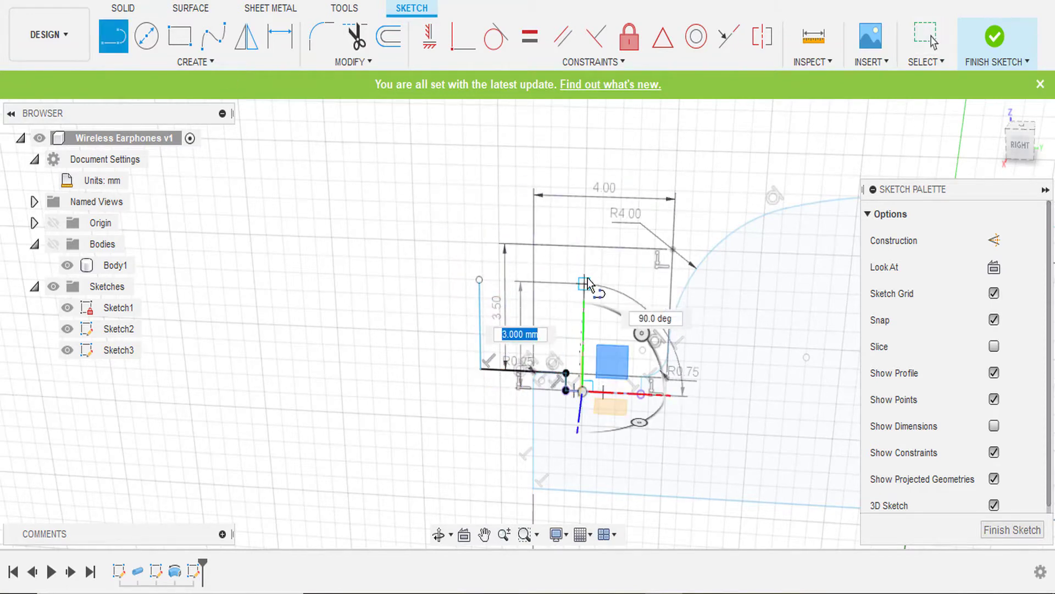
{"action": "key", "text": "Escape"}
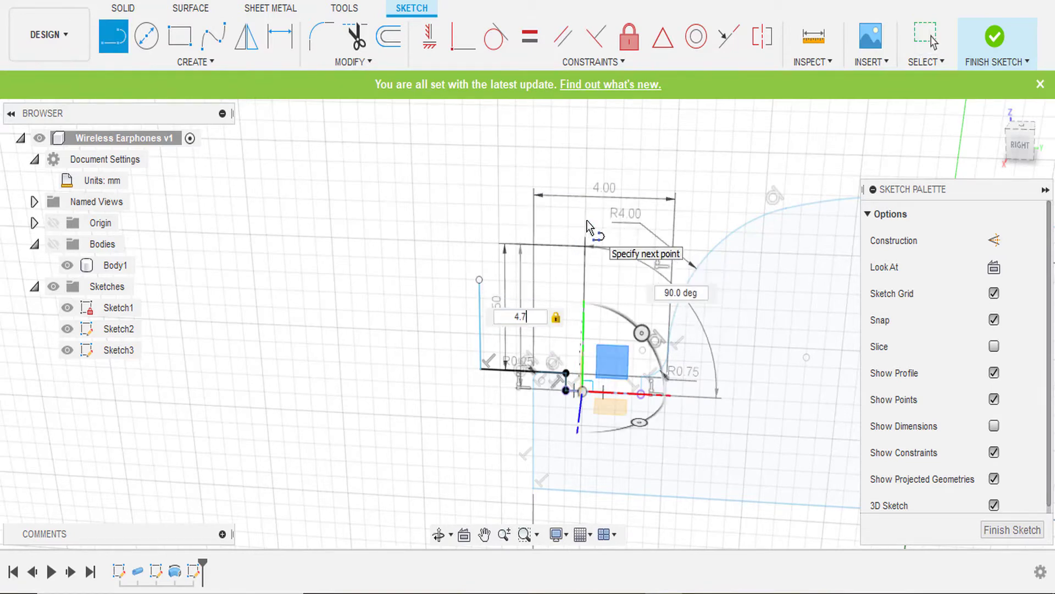
{"action": "left_click", "coordinate": [195, 62]}
{"action": "left_click", "coordinate": [308, 144]}
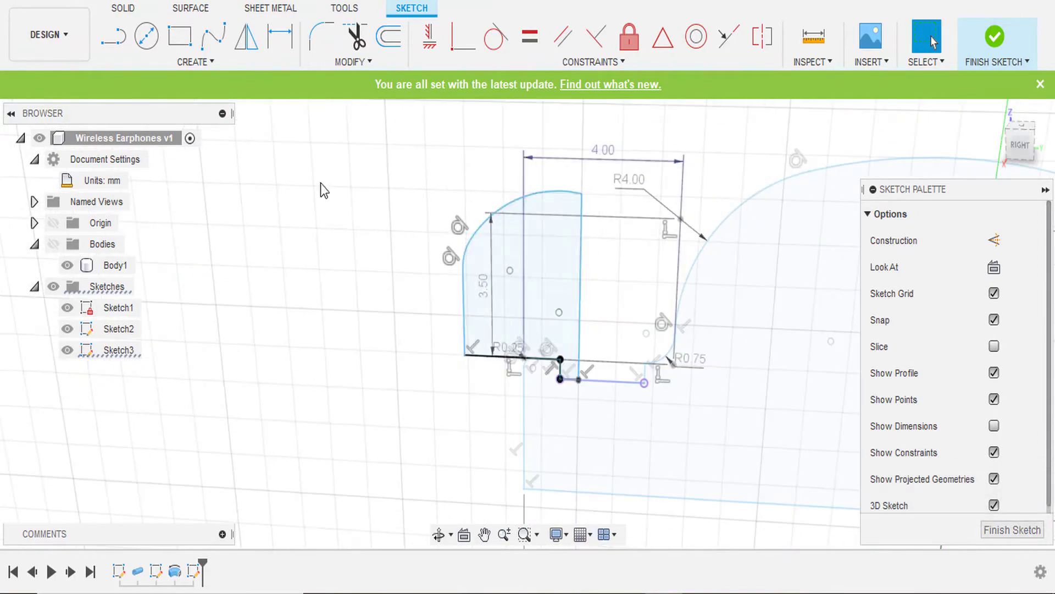
Step: Offset the ear-tip outline chain
{"action": "key", "text": "o"}
{"action": "left_click", "coordinate": [575, 192]}
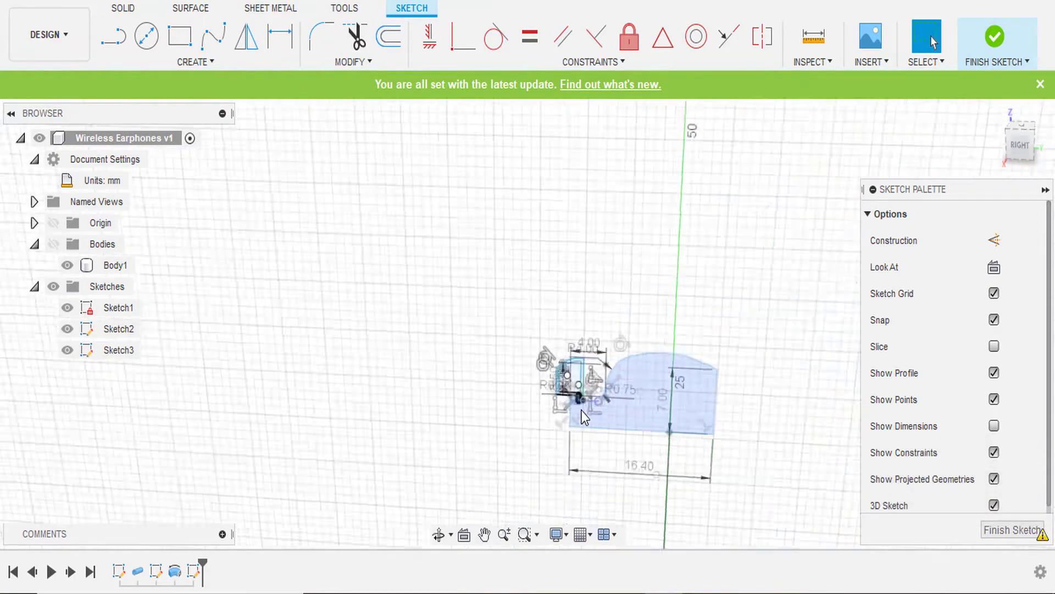
{"action": "scroll", "coordinate": [584, 417], "scroll_direction": "up", "scroll_amount": 5}
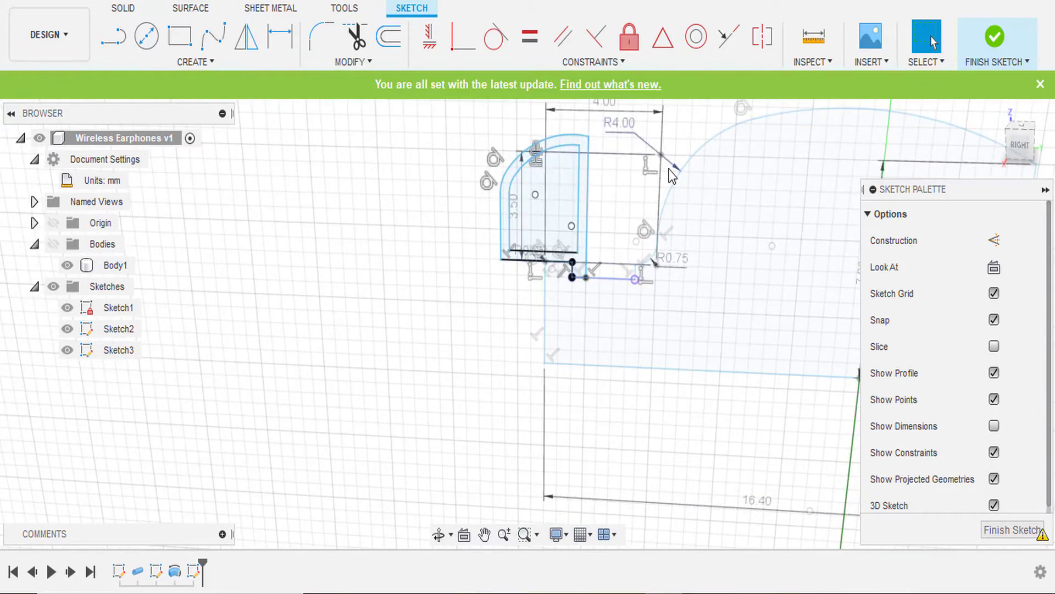
{"action": "key", "text": "m"}
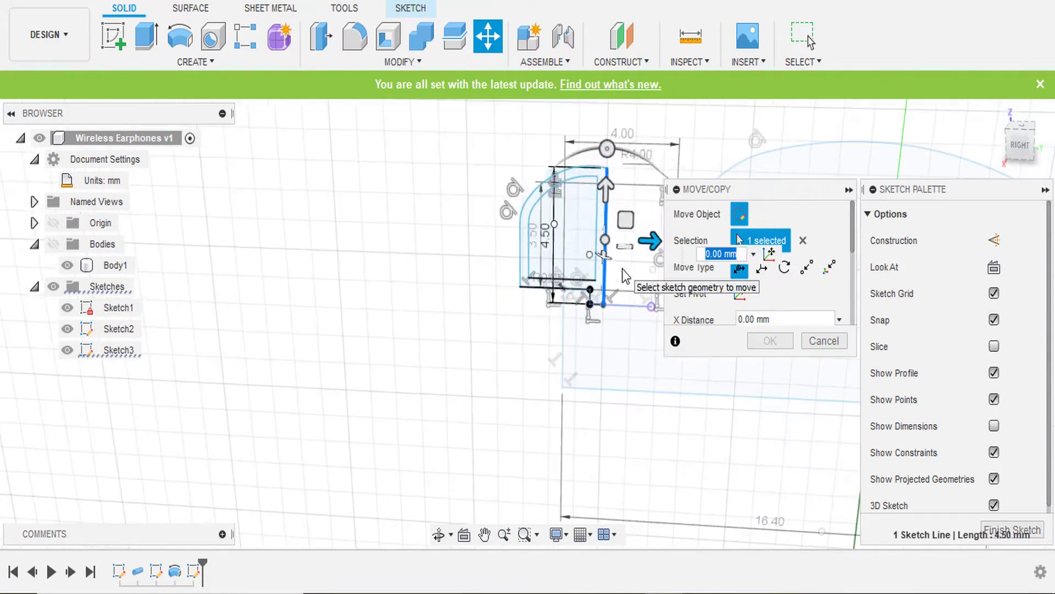
{"action": "key", "text": "Escape"}
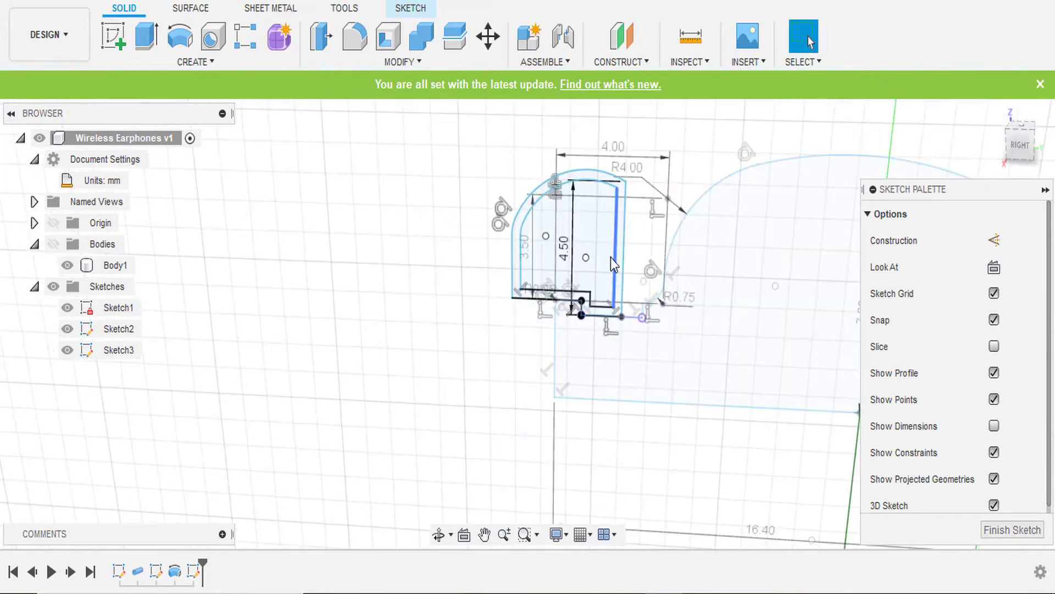
{"action": "scroll", "coordinate": [626, 220], "scroll_direction": "up", "scroll_amount": 3}
{"action": "scroll", "coordinate": [634, 232], "scroll_direction": "down", "scroll_amount": 4}
{"action": "scroll", "coordinate": [588, 204], "scroll_direction": "up", "scroll_amount": 4}
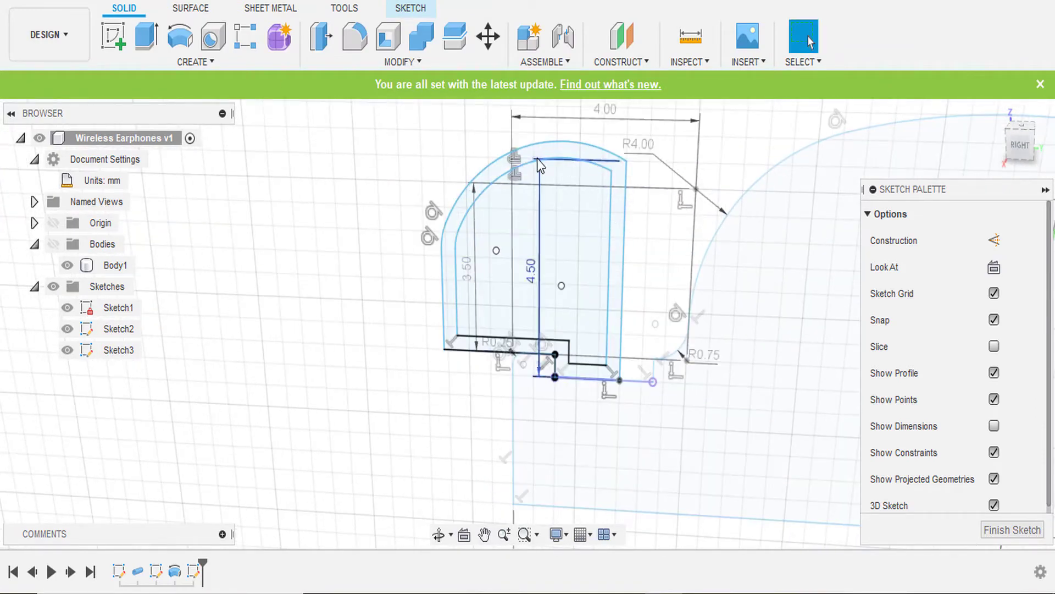
Step: Delete the extra offset lines and arc, then select the 4.50 line for moving
{"action": "key", "text": "Delete"}
{"action": "left_click", "coordinate": [770, 263]}
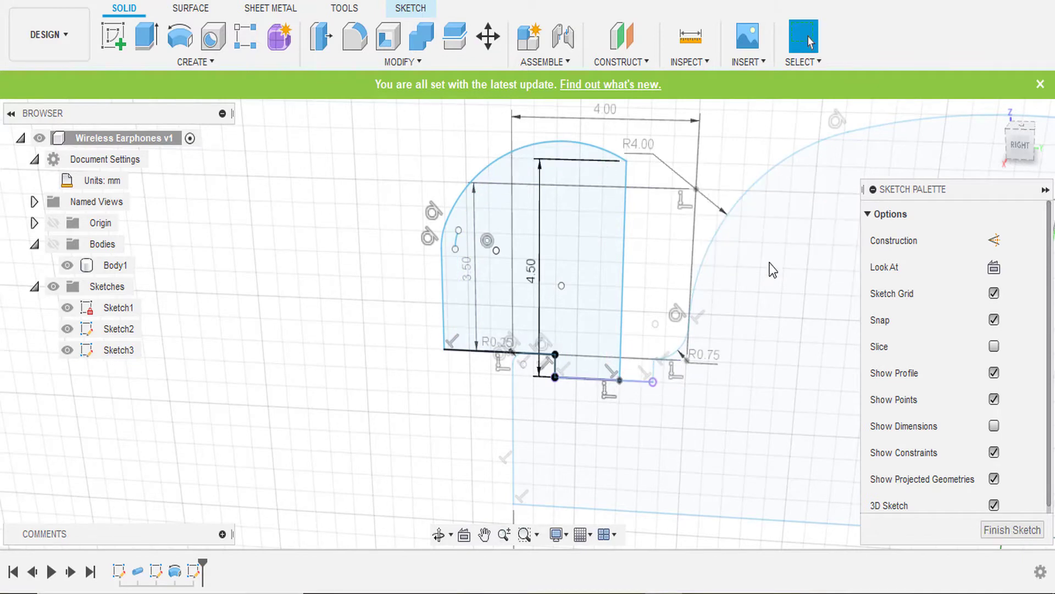
{"action": "left_click", "coordinate": [629, 223]}
{"action": "left_click", "coordinate": [487, 36]}
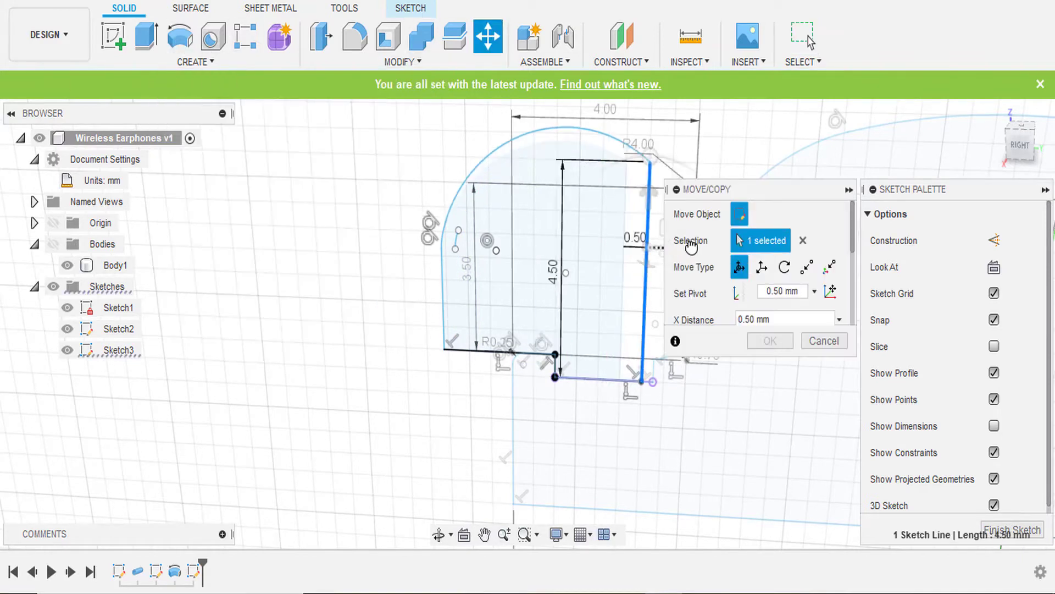
{"action": "left_click", "coordinate": [769, 341]}
{"action": "left_click", "coordinate": [180, 36]}
{"action": "left_click", "coordinate": [467, 237]}
{"action": "left_click", "coordinate": [747, 308]}
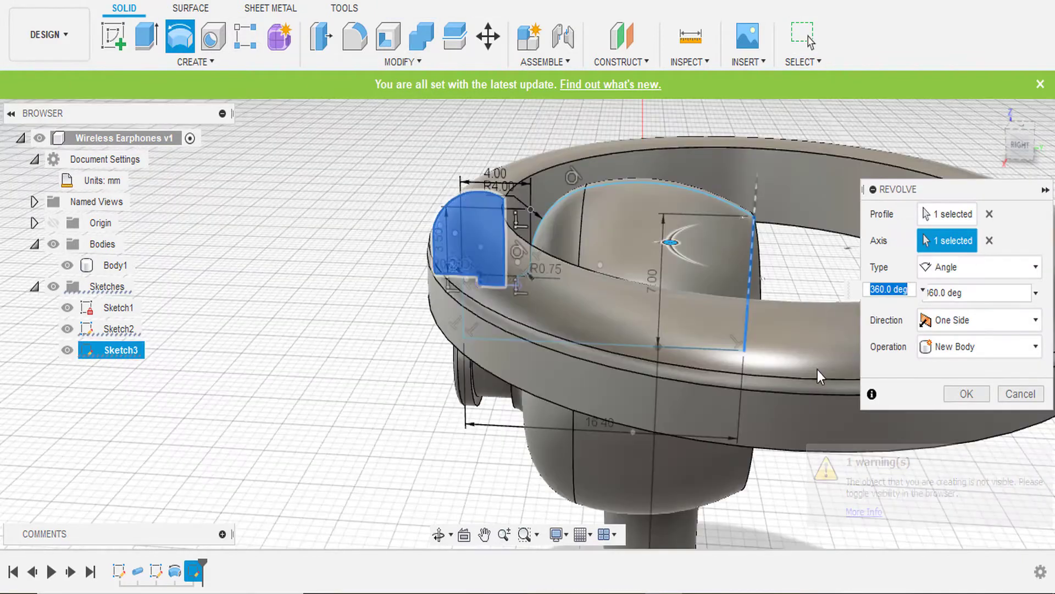
{"action": "left_click", "coordinate": [748, 308]}
{"action": "left_click", "coordinate": [521, 342]}
{"action": "middle_click_drag", "start_coordinate": [521, 341], "coordinate": [940, 187], "text": "shift"}
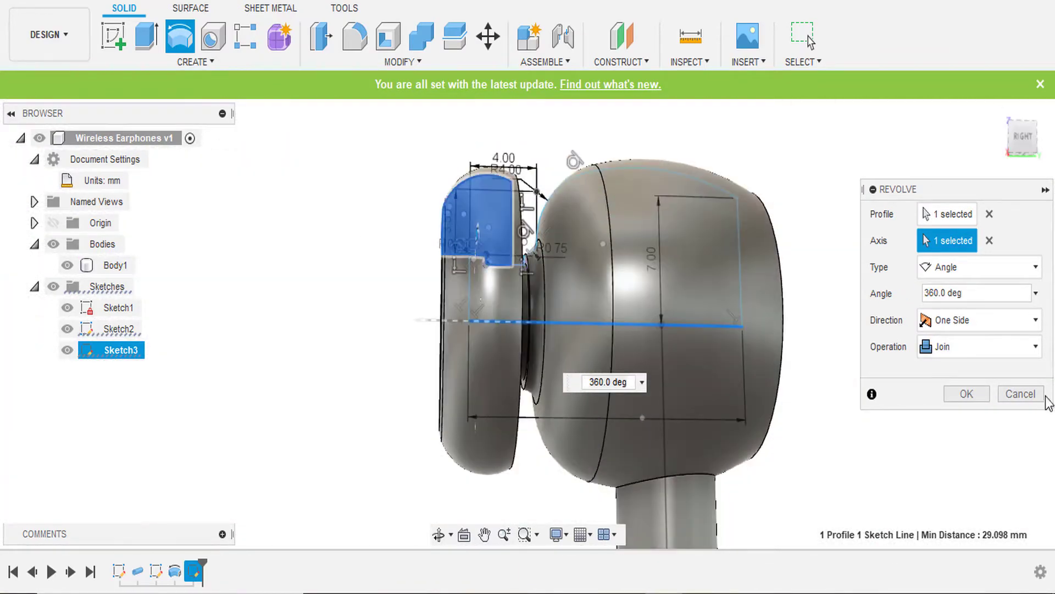
{"action": "left_click", "coordinate": [1021, 394]}
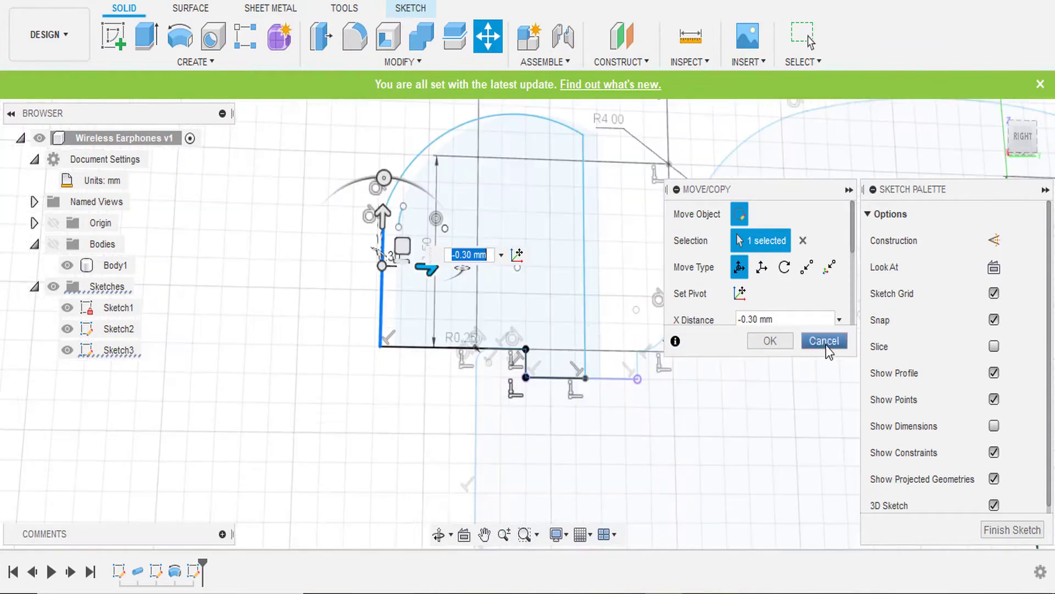
{"action": "left_click", "coordinate": [826, 343]}
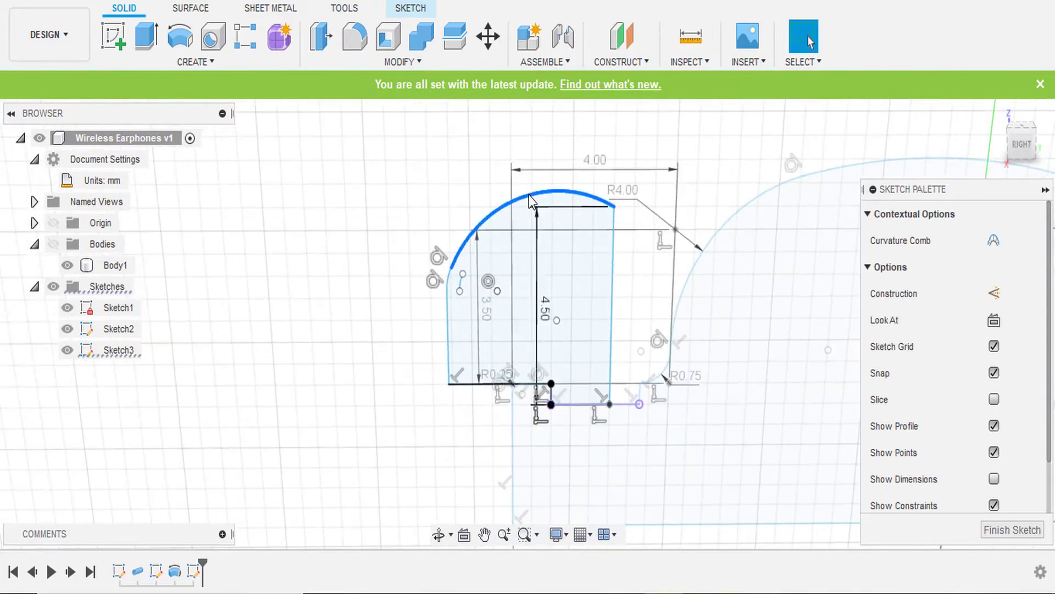
Step: Try deleting the top arc and left line, then restore them with undo
{"action": "left_click", "coordinate": [468, 249]}
{"action": "right_click", "coordinate": [442, 316]}
{"action": "key", "text": "Delete"}
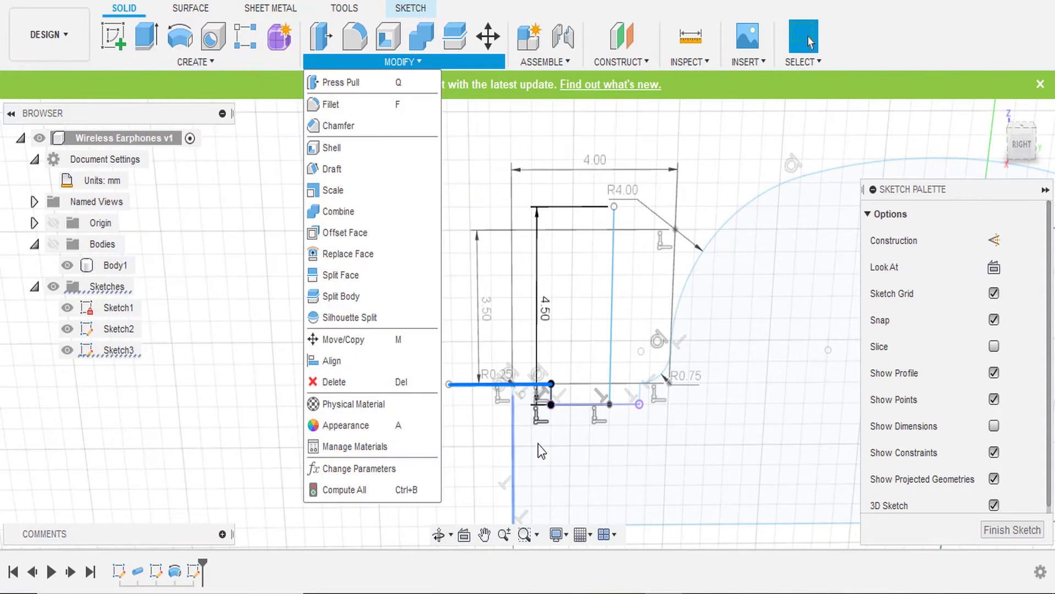
{"action": "right_click", "coordinate": [462, 384]}
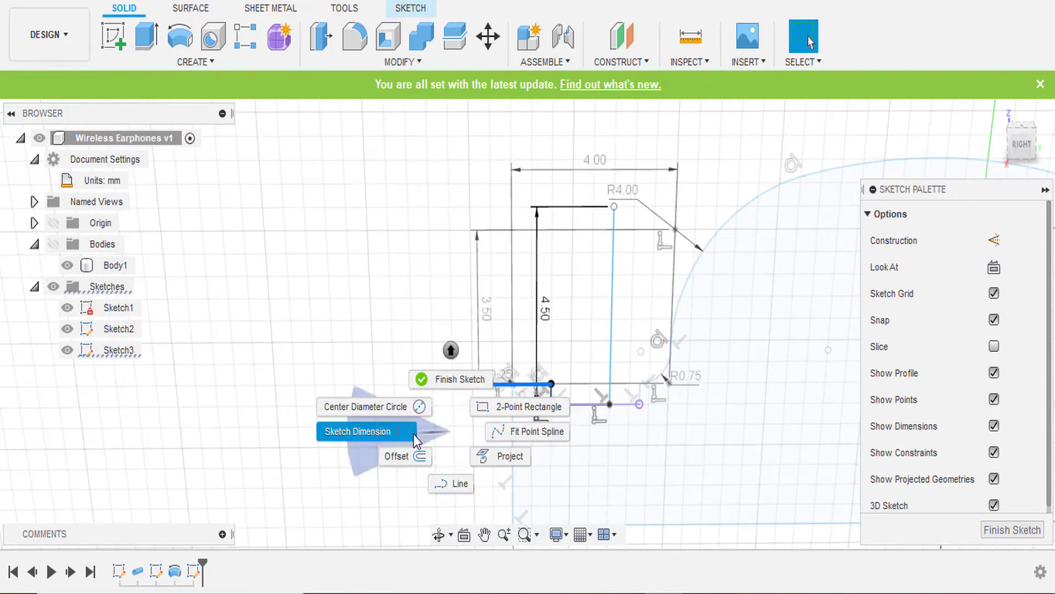
{"action": "left_click", "coordinate": [437, 408]}
{"action": "left_click_drag", "start_coordinate": [522, 360], "coordinate": [374, 400]}
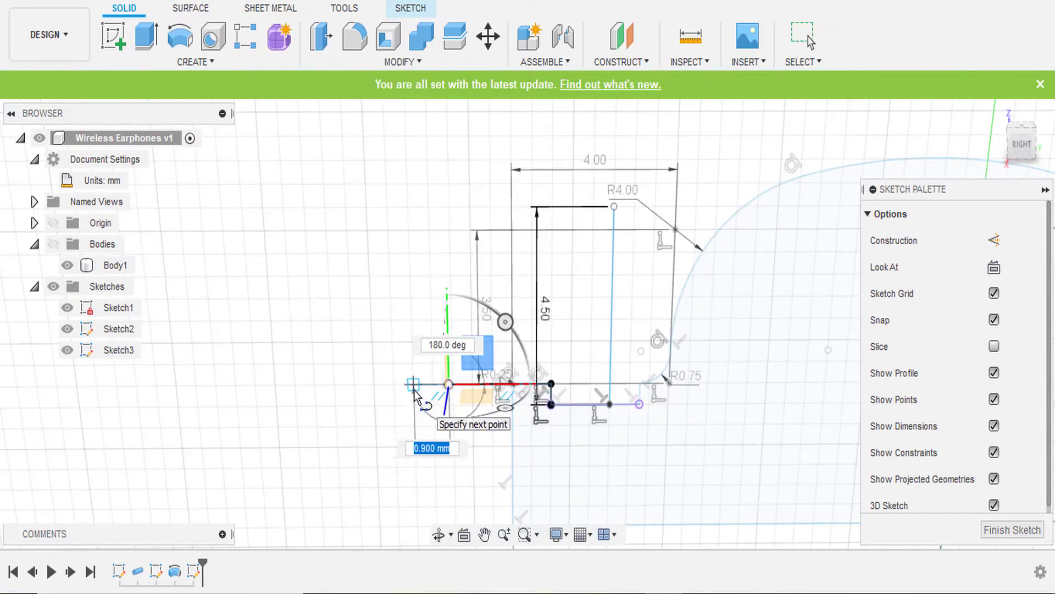
{"action": "key", "text": "ctrl+z"}
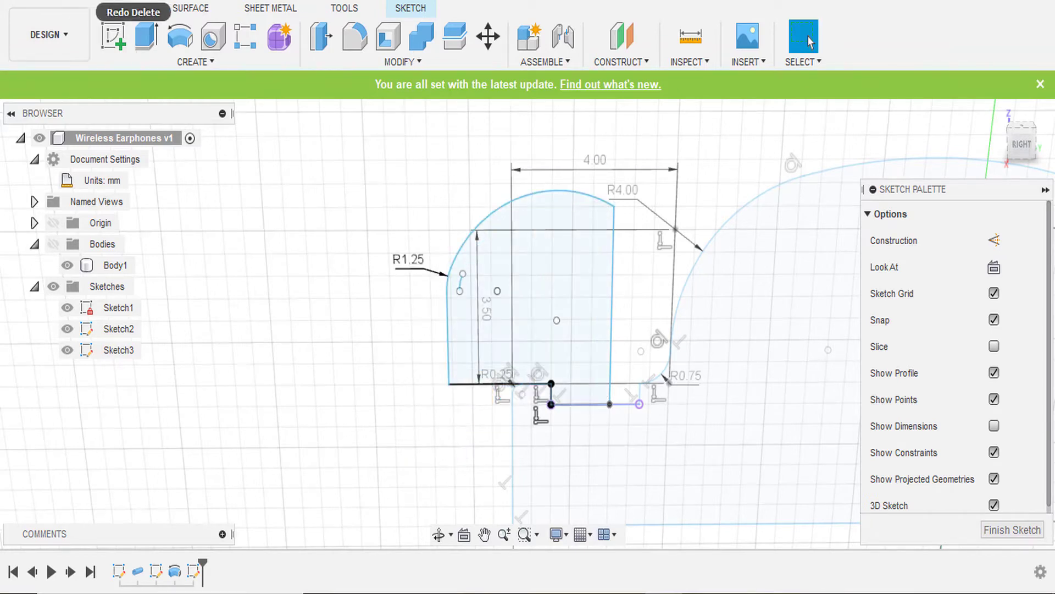
{"action": "right_click", "coordinate": [99, 351]}
{"action": "left_click", "coordinate": [132, 474]}
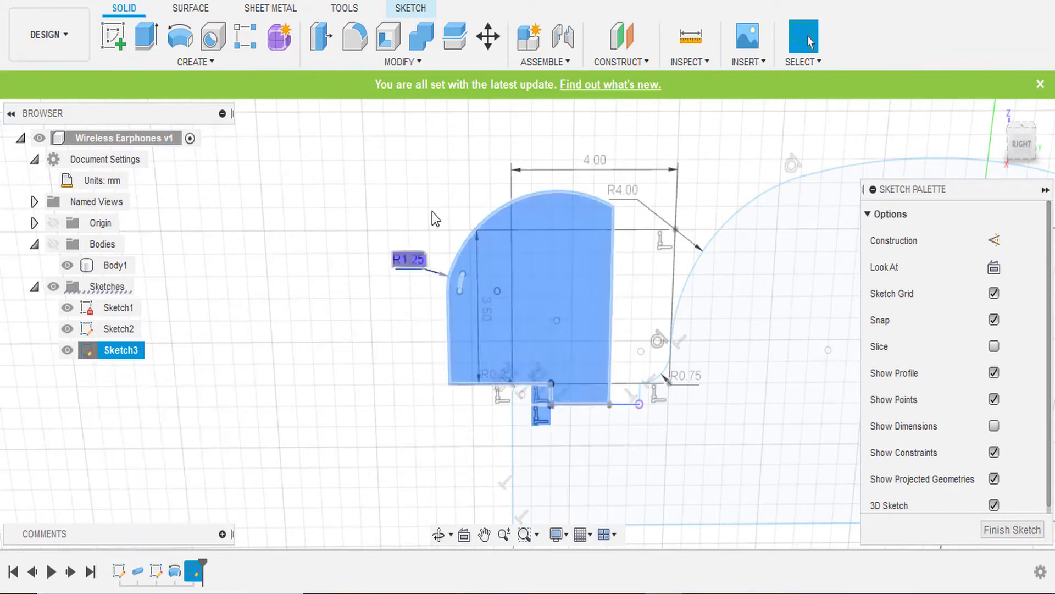
Step: Select the R1.25 arc and bottom line, cancelling an accidental extrude
{"action": "left_click", "coordinate": [462, 286]}
{"action": "right_click", "coordinate": [462, 383]}
{"action": "left_click", "coordinate": [495, 444]}
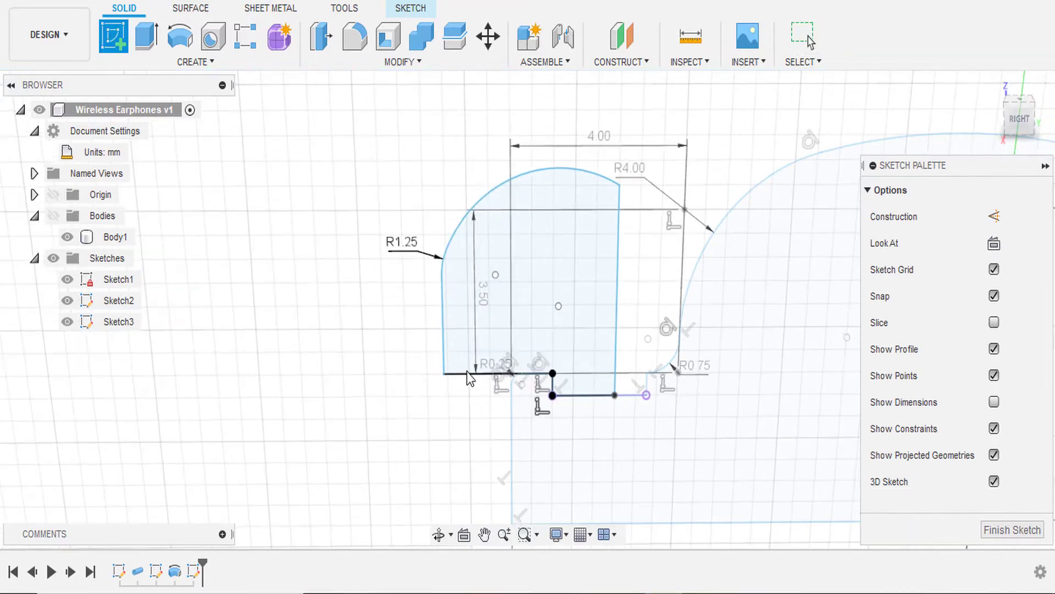
{"action": "right_click", "coordinate": [462, 378]}
{"action": "left_click", "coordinate": [435, 156]}
{"action": "key", "text": "Escape"}
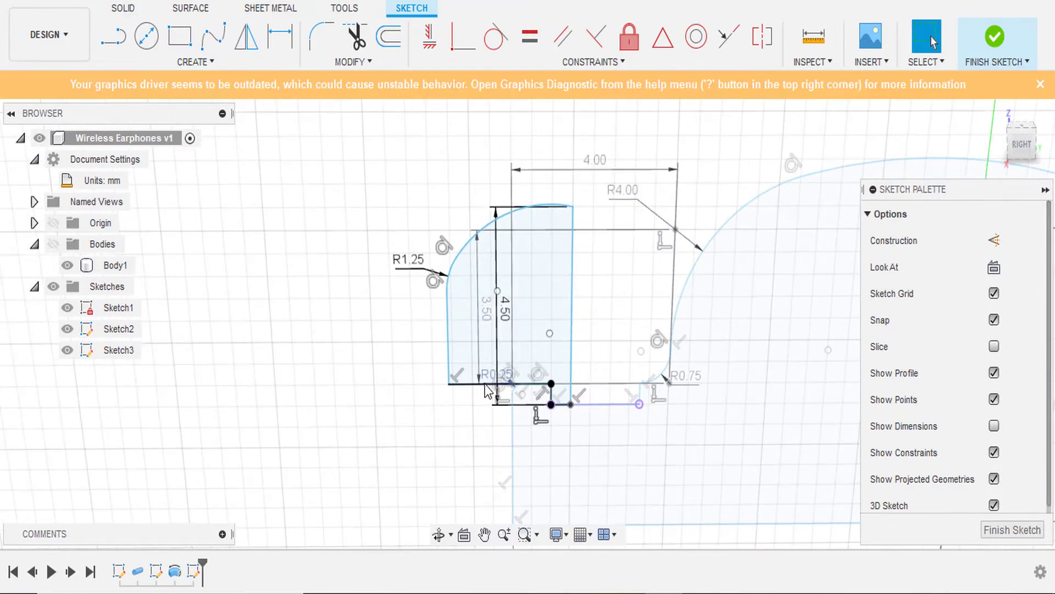
Step: Draw a new horizontal bottom line for the ear-tip profile
{"action": "right_click", "coordinate": [462, 374]}
{"action": "key", "text": "l"}
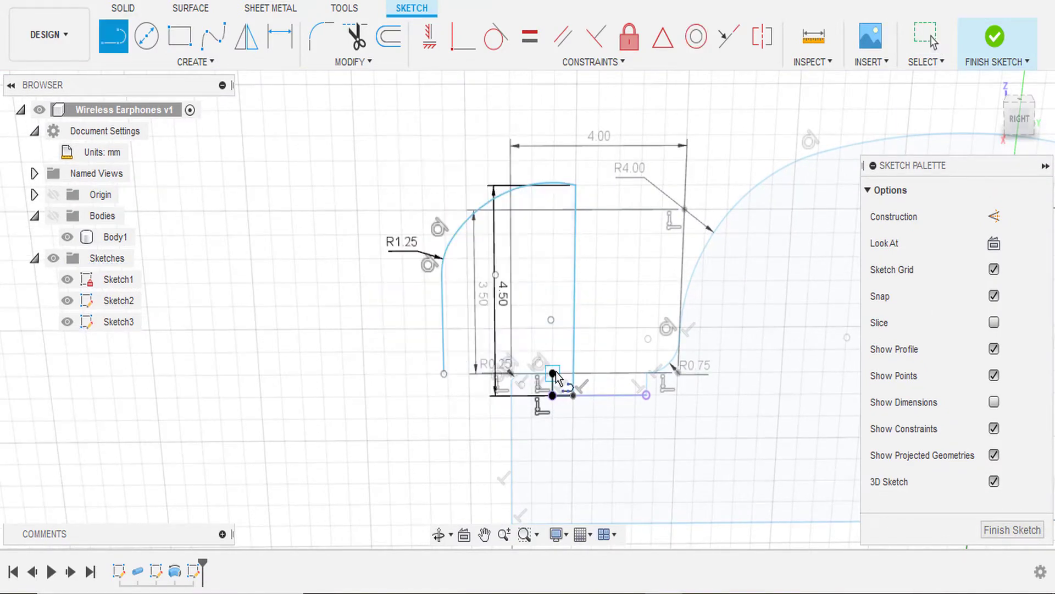
{"action": "left_click", "coordinate": [553, 374]}
{"action": "left_click", "coordinate": [411, 373]}
{"action": "key", "text": "Escape"}
{"action": "key", "text": "m"}
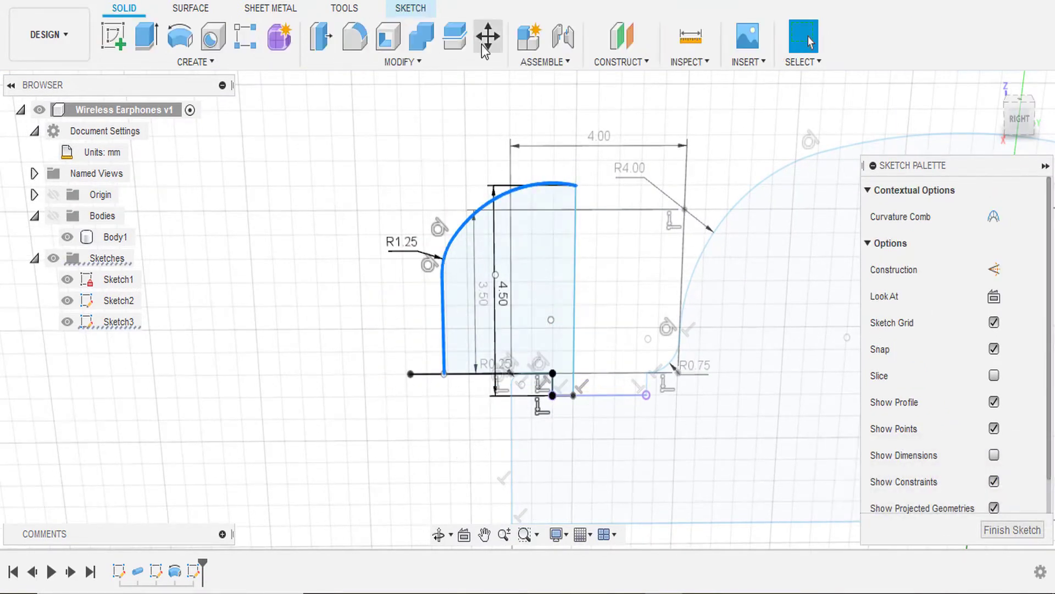
{"action": "key", "text": "Escape"}
Step: Delete the old top arc, fillet and left line, and draw a new vertical line
{"action": "left_click", "coordinate": [506, 207]}
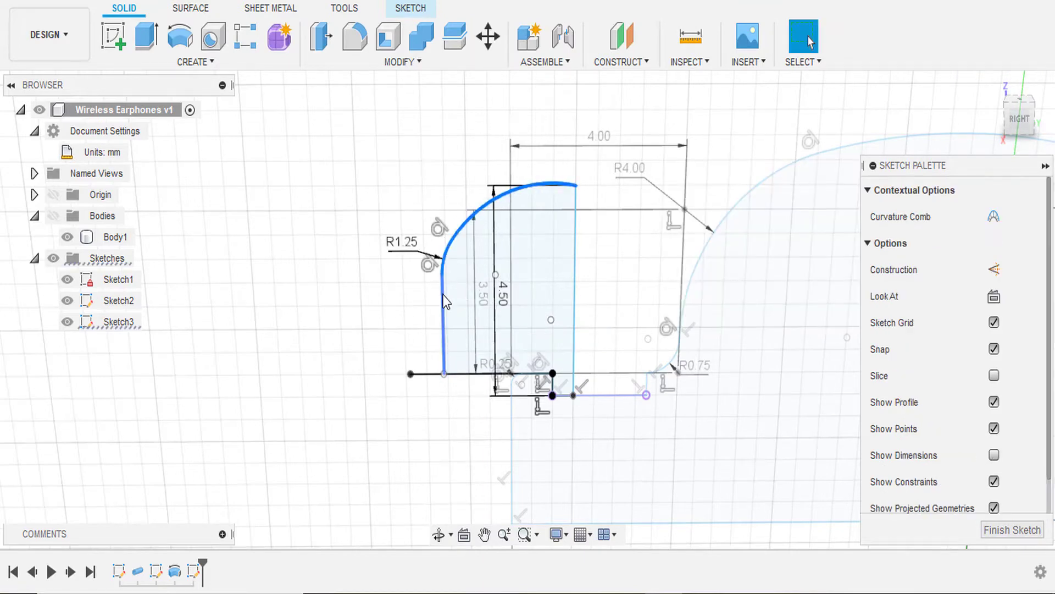
{"action": "key", "text": "Delete"}
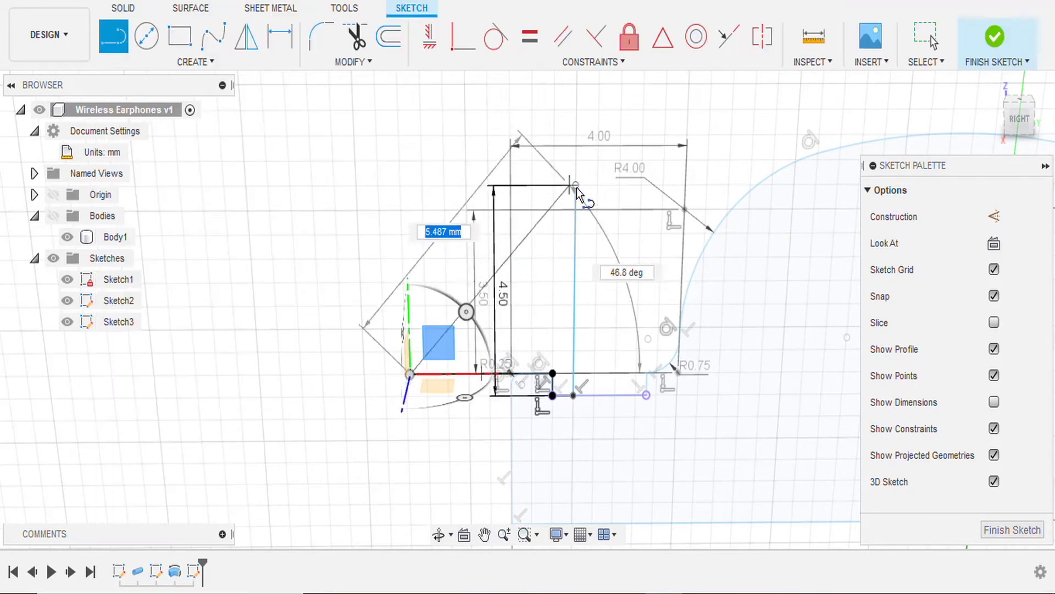
{"action": "left_click", "coordinate": [408, 257]}
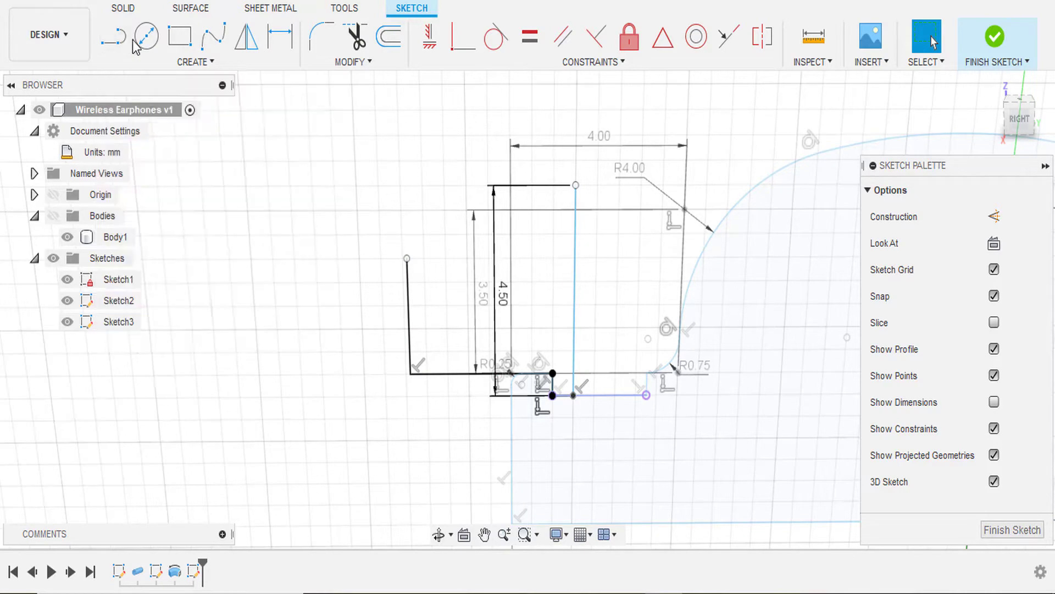
{"action": "left_click", "coordinate": [192, 62]}
{"action": "left_click", "coordinate": [318, 125]}
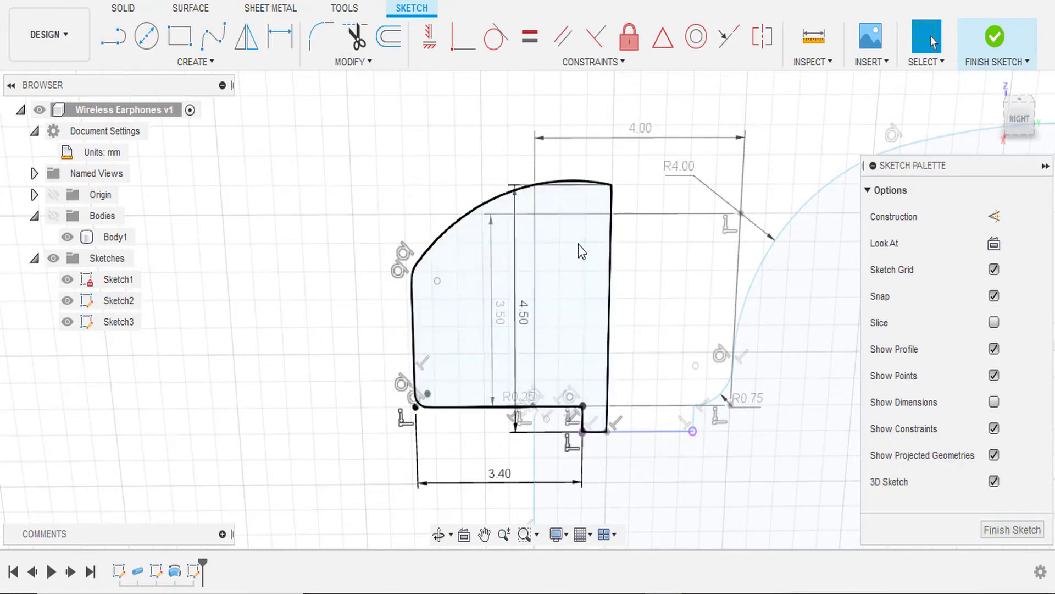
Step: Make a first inward offset copy of the ear-tip outline
{"action": "left_click", "coordinate": [550, 338]}
{"action": "key", "text": "o"}
{"action": "left_click_drag", "start_coordinate": [448, 147], "coordinate": [515, 219]}
{"action": "key", "text": "Return"}
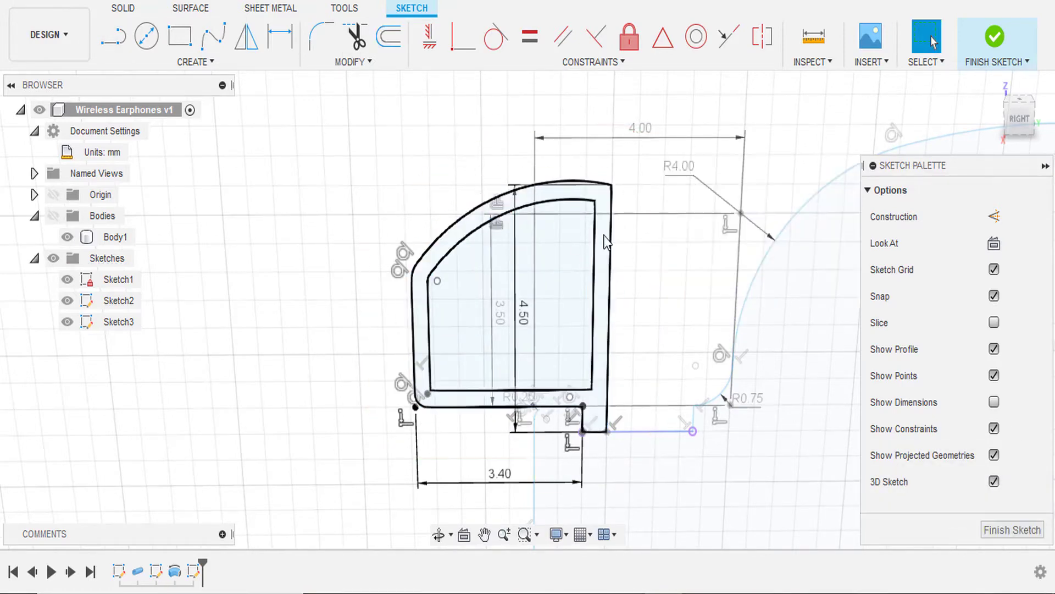
{"action": "scroll", "coordinate": [618, 389], "scroll_direction": "up", "scroll_amount": 3}
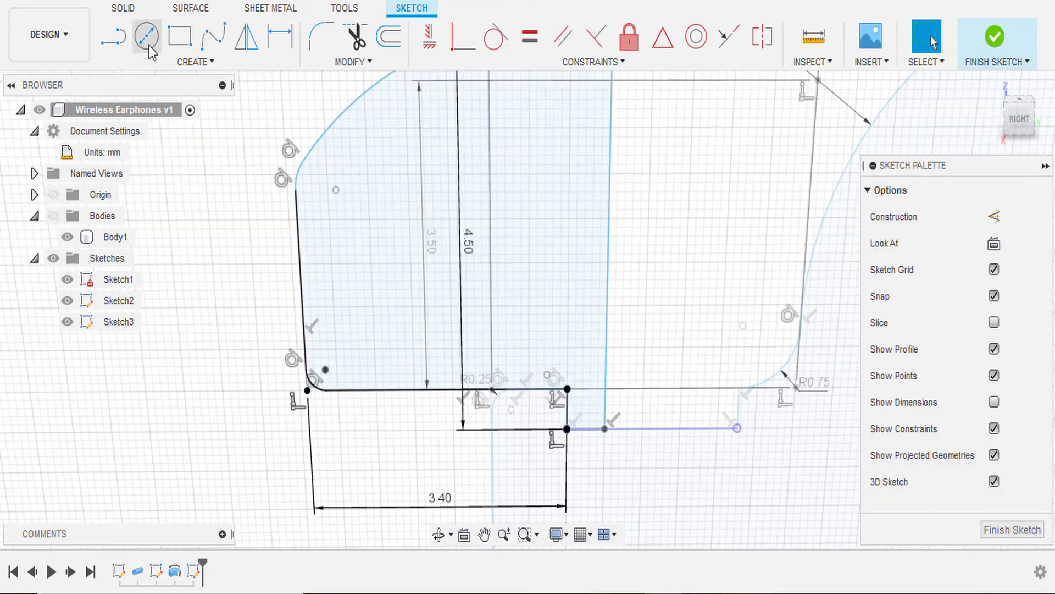
Step: Move the right vertical line 0.70 mm to the right
{"action": "left_click", "coordinate": [137, 8]}
{"action": "type", "text": "m0.7"}
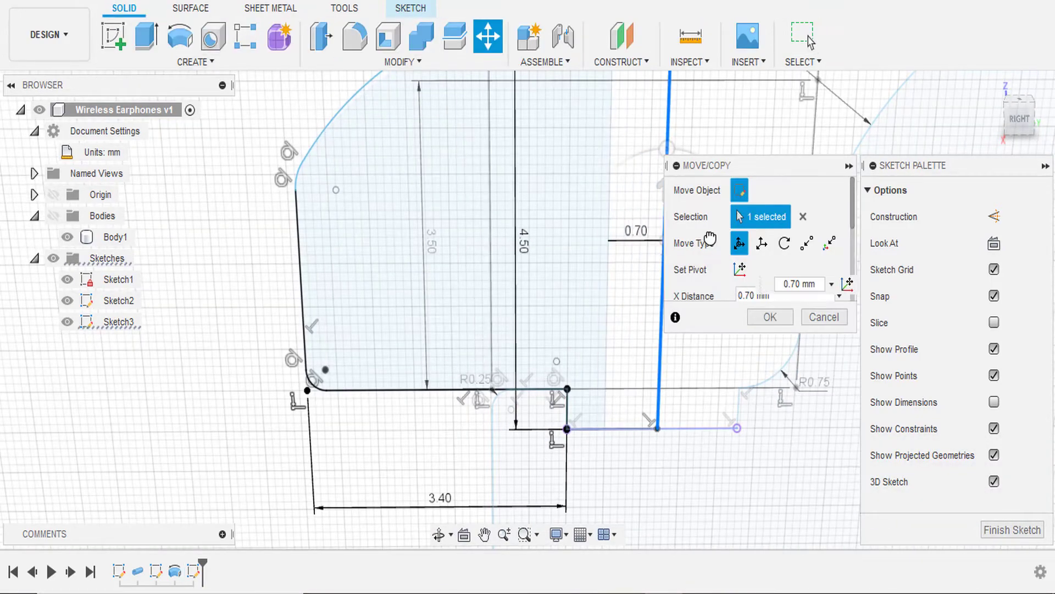
{"action": "key", "text": "Return"}
{"action": "scroll", "coordinate": [613, 298], "scroll_direction": "down", "scroll_amount": 5}
{"action": "scroll", "coordinate": [628, 216], "scroll_direction": "up", "scroll_amount": 3}
Step: Offset the whole connected outline inward by 1.00 mm
{"action": "left_click", "coordinate": [411, 8]}
{"action": "key", "text": "o"}
{"action": "left_click", "coordinate": [459, 121]}
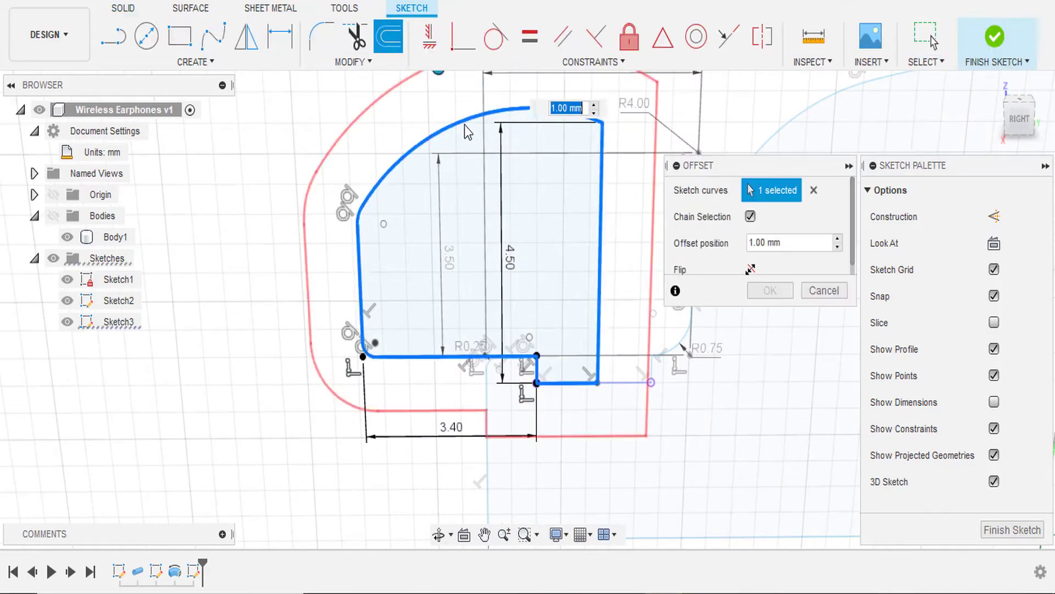
{"action": "left_click_drag", "start_coordinate": [459, 121], "coordinate": [472, 154]}
{"action": "key", "text": "Return"}
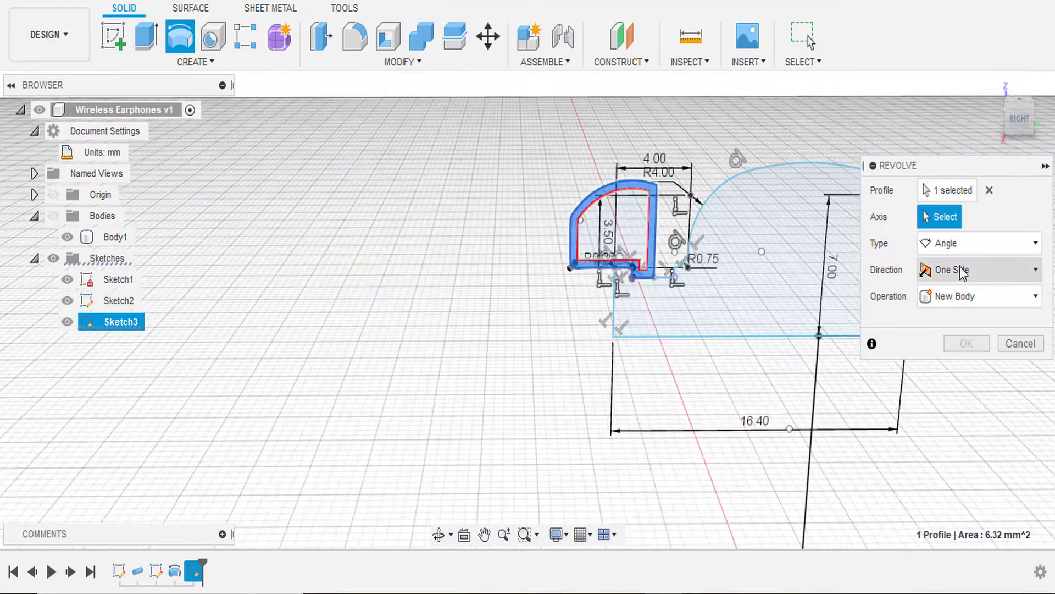
Step: Revolve the thin profile a full turn about the horizontal line as a new body
{"action": "left_click", "coordinate": [1035, 243]}
{"action": "left_click", "coordinate": [962, 311]}
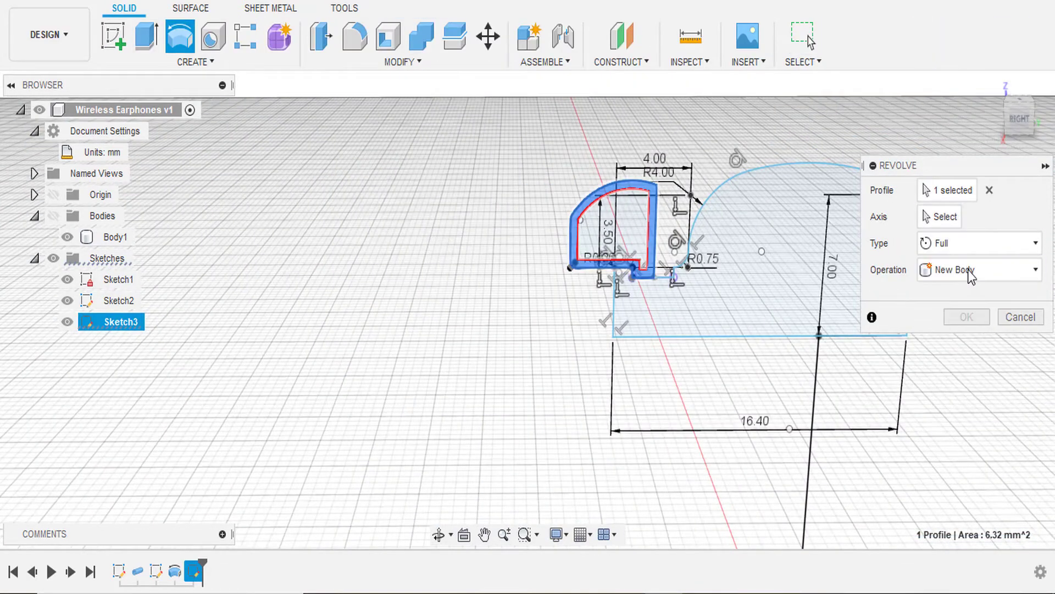
{"action": "left_click", "coordinate": [687, 335]}
{"action": "left_click_drag", "start_coordinate": [1050, 127], "coordinate": [1017, 110]}
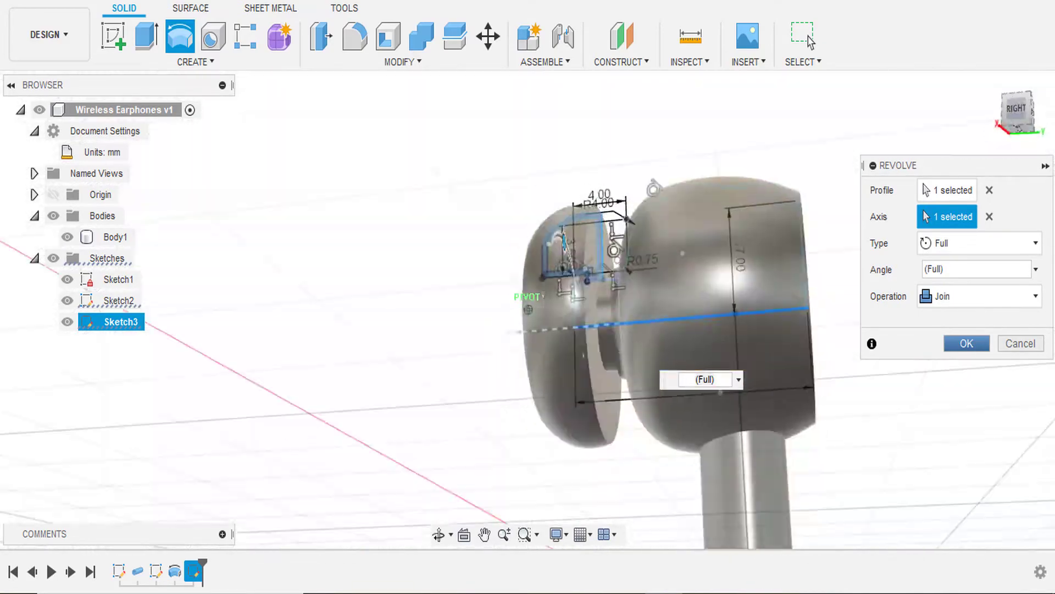
{"action": "left_click", "coordinate": [1036, 296]}
{"action": "left_click", "coordinate": [956, 379]}
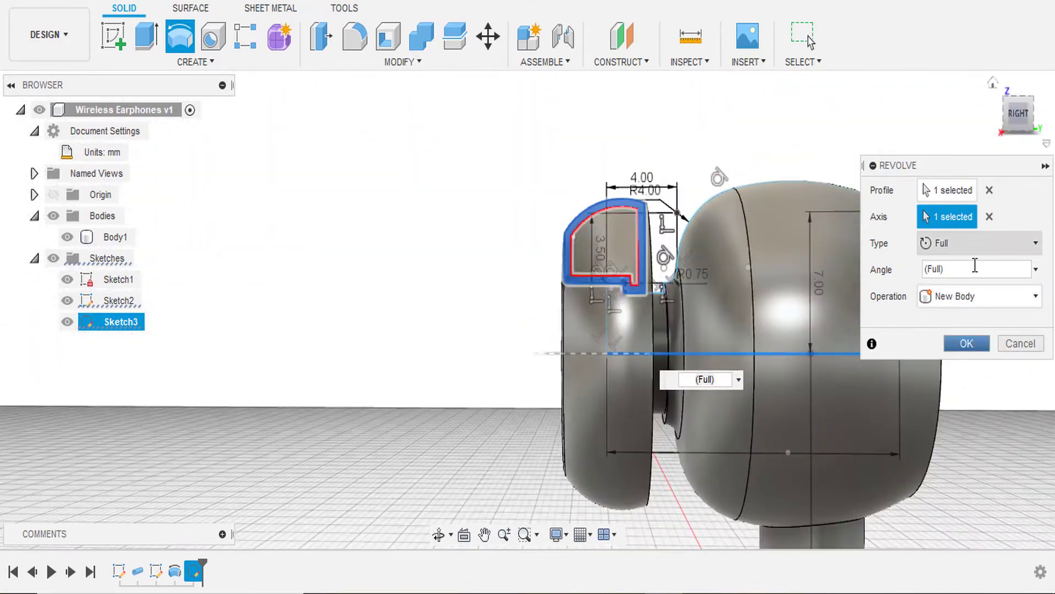
{"action": "key", "text": "Return"}
Step: Try a 1.00 mm face offset on the ear tip's flat face, then cancel it
{"action": "key", "text": "q"}
{"action": "scroll", "coordinate": [615, 242], "scroll_direction": "up", "scroll_amount": 2}
{"action": "left_click", "coordinate": [615, 242]}
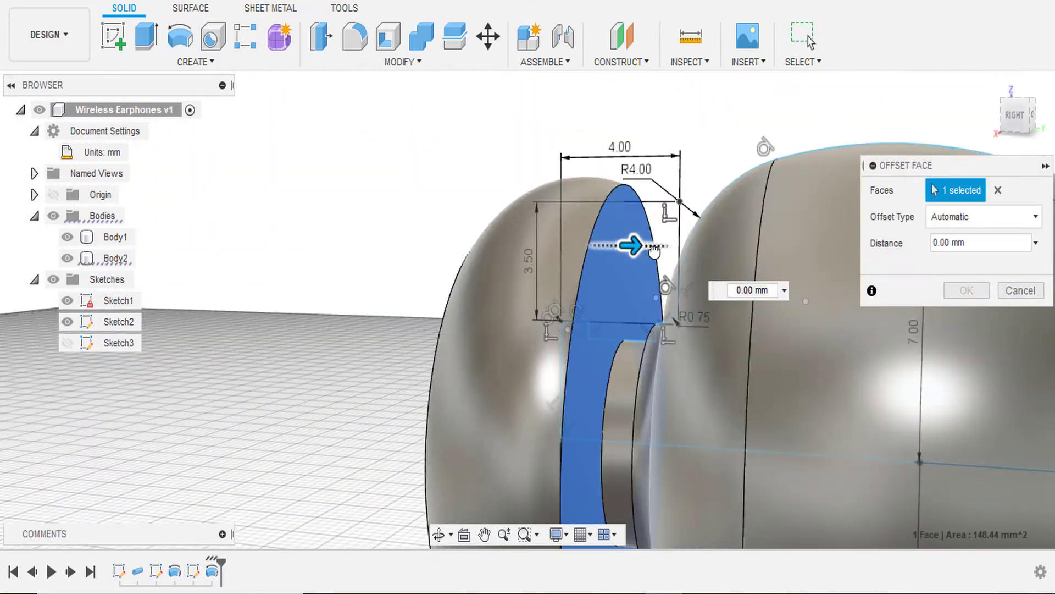
{"action": "type", "text": "1"}
{"action": "key", "text": "Return"}
{"action": "scroll", "coordinate": [483, 181], "scroll_direction": "up", "scroll_amount": 5}
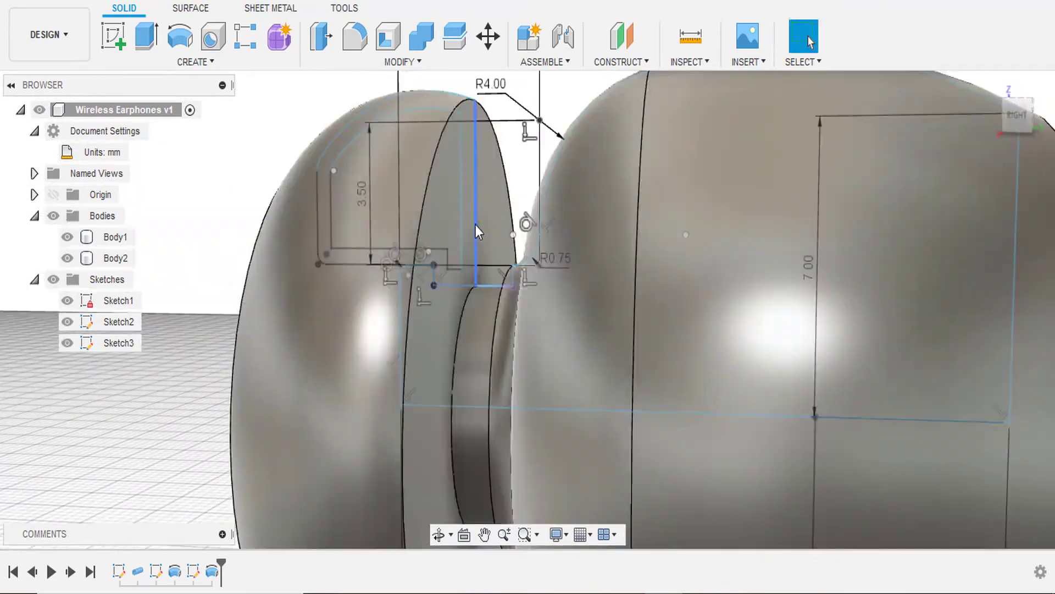
{"action": "key", "text": "q"}
Step: Start a hole on an ear tip face, then cancel it
{"action": "left_click", "coordinate": [483, 141]}
{"action": "key", "text": "Escape"}
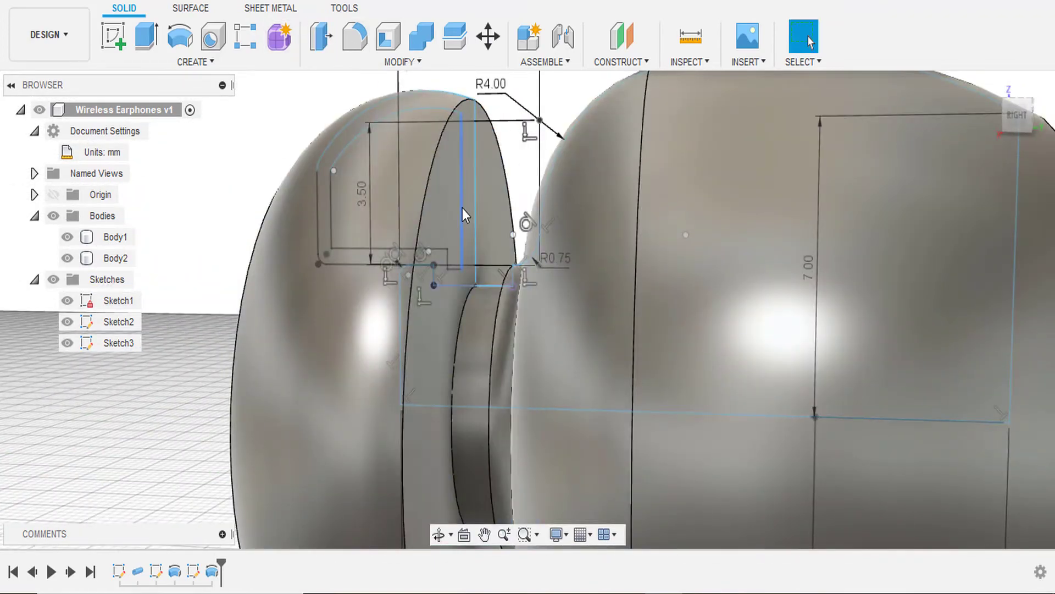
{"action": "key", "text": "h"}
{"action": "left_click", "coordinate": [450, 193]}
{"action": "key", "text": "Escape"}
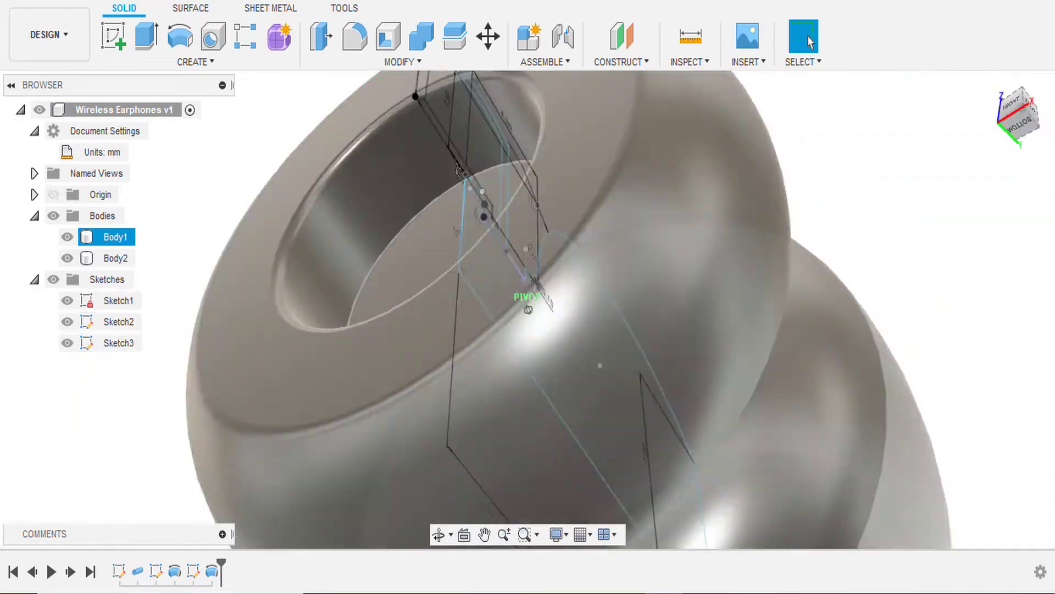
Step: Hide Body1 and all sketches, orbiting to a right-back view
{"action": "key", "text": "v"}
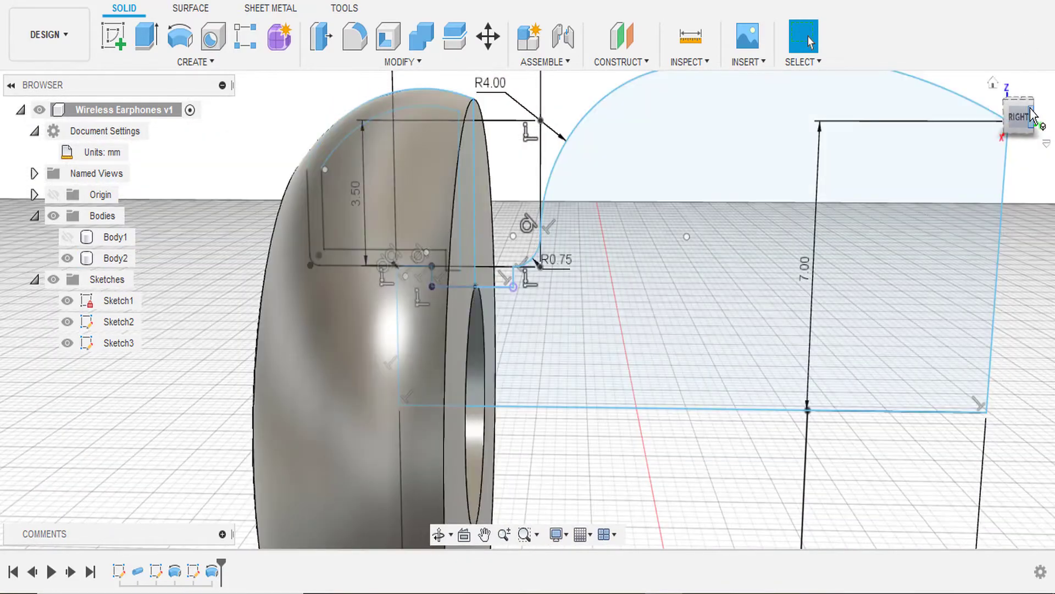
{"action": "left_click", "coordinate": [1032, 116]}
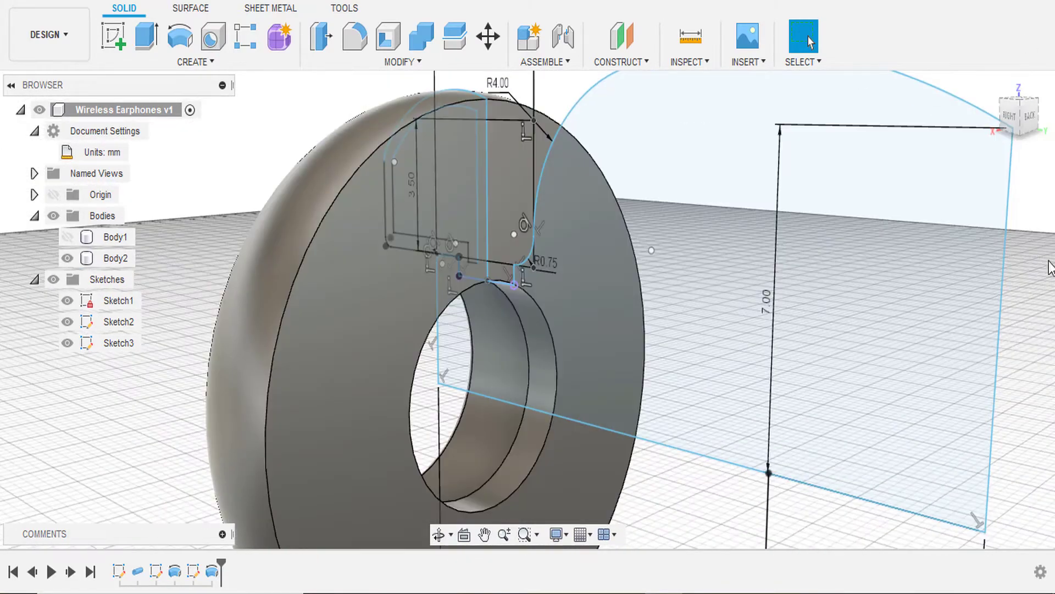
{"action": "left_click", "coordinate": [52, 279]}
{"action": "left_click", "coordinate": [196, 61]}
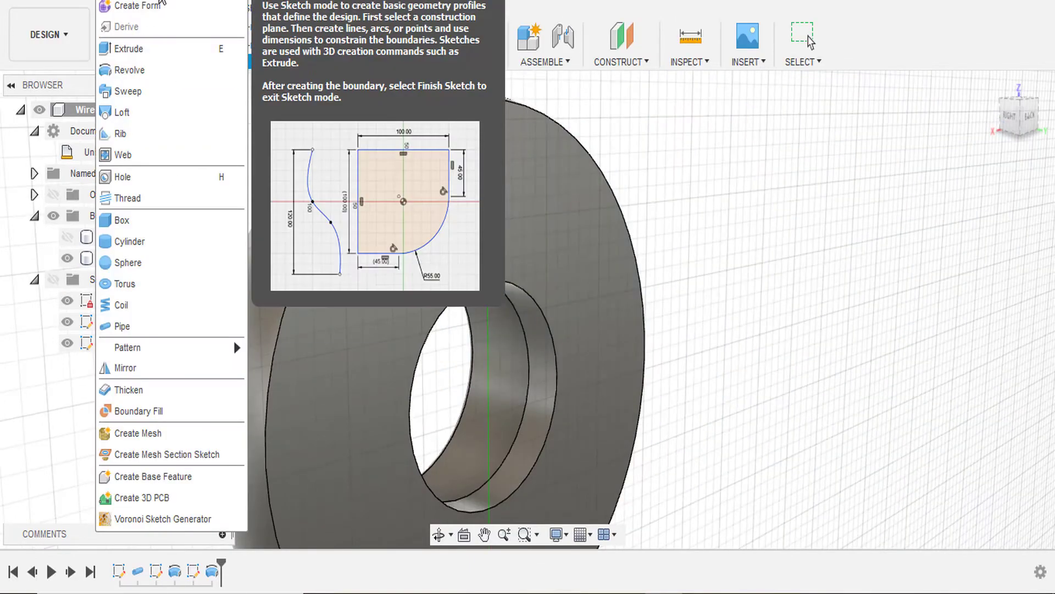
Step: Start a new sketch on a plane and try drawing center-diameter circles
{"action": "left_click", "coordinate": [913, 255]}
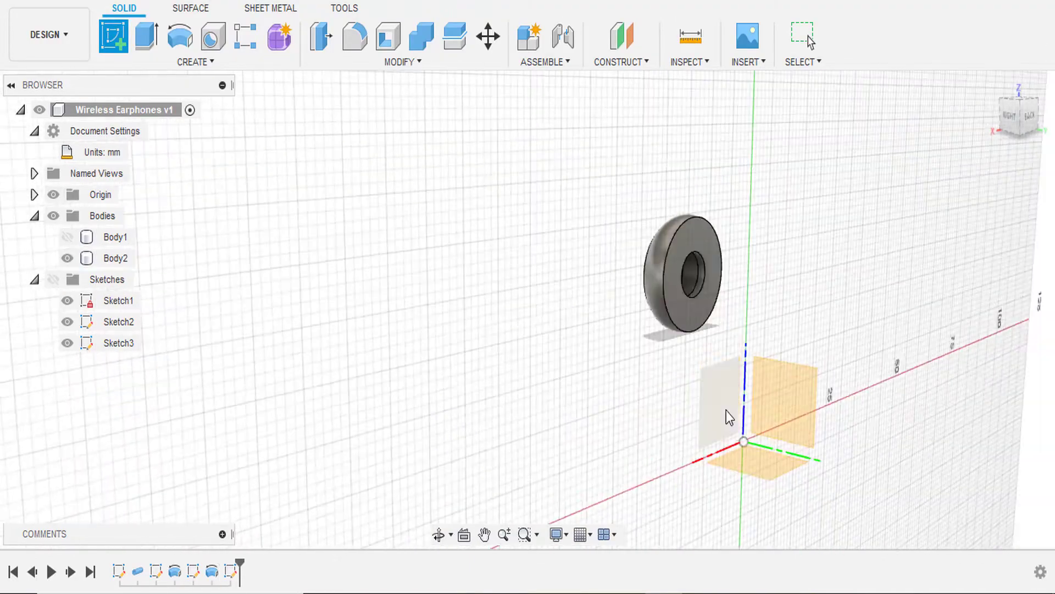
{"action": "left_click", "coordinate": [728, 417]}
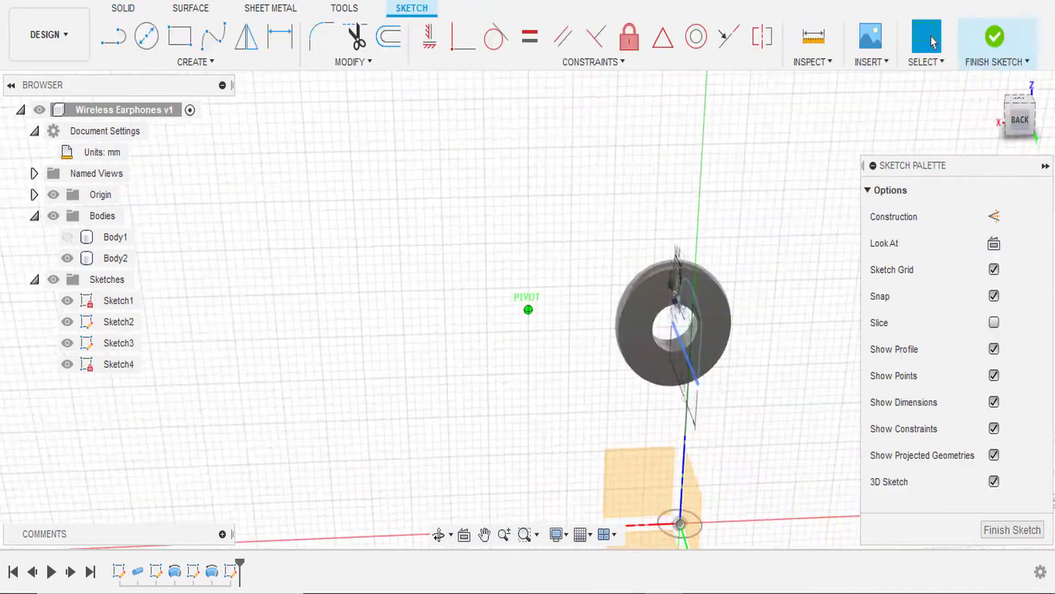
{"action": "key", "text": "c"}
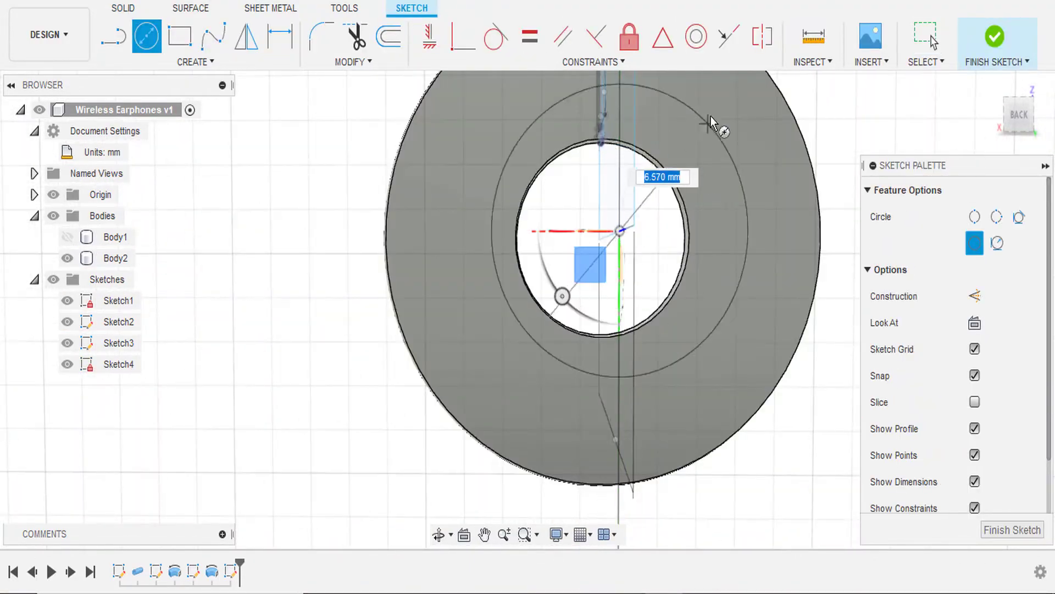
{"action": "key", "text": "Escape"}
{"action": "scroll", "coordinate": [632, 187], "scroll_direction": "down", "scroll_amount": 5}
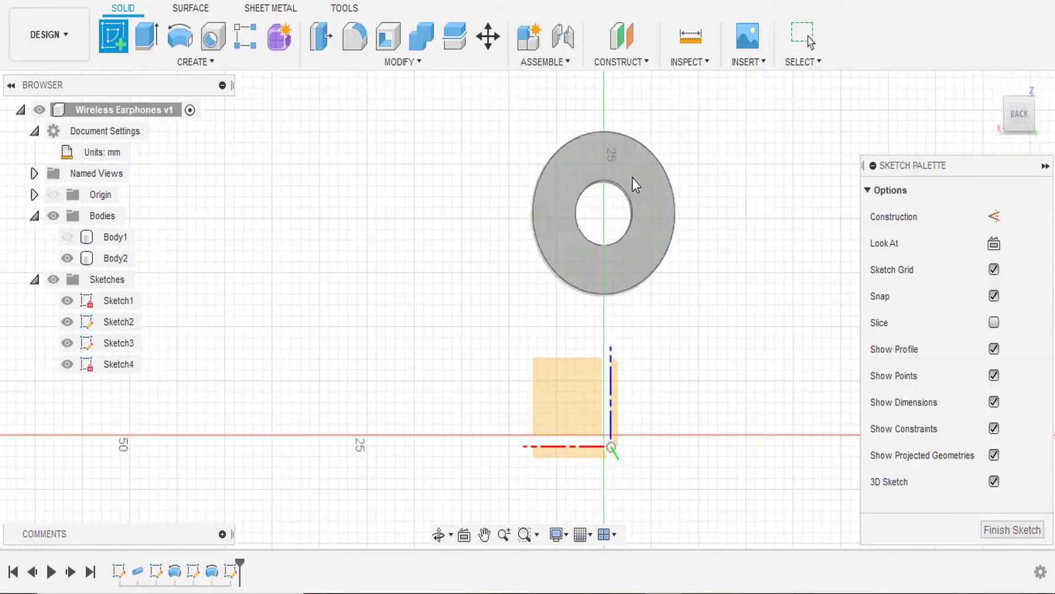
{"action": "key", "text": "c"}
{"action": "scroll", "coordinate": [582, 242], "scroll_direction": "up", "scroll_amount": 5}
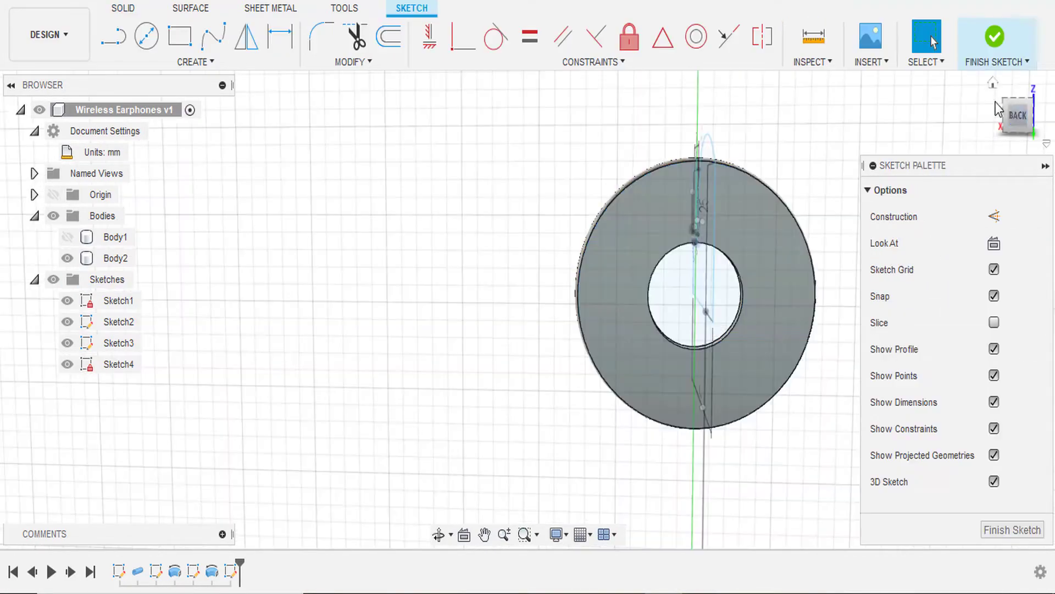
Step: Leave the sketch and toggle the shell direction between outside and inside
{"action": "left_click", "coordinate": [998, 109]}
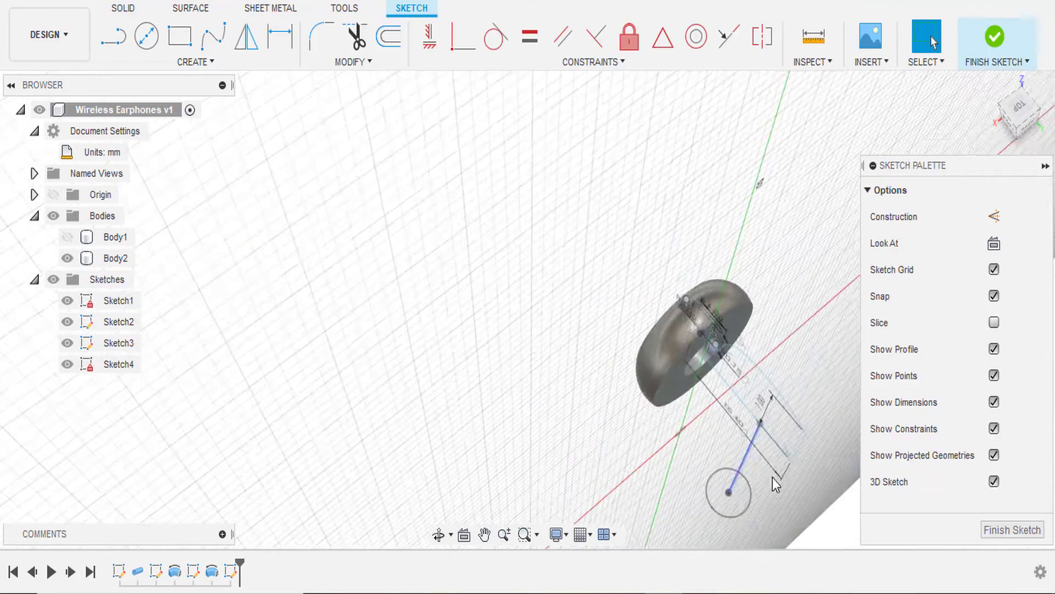
{"action": "left_click", "coordinate": [124, 8]}
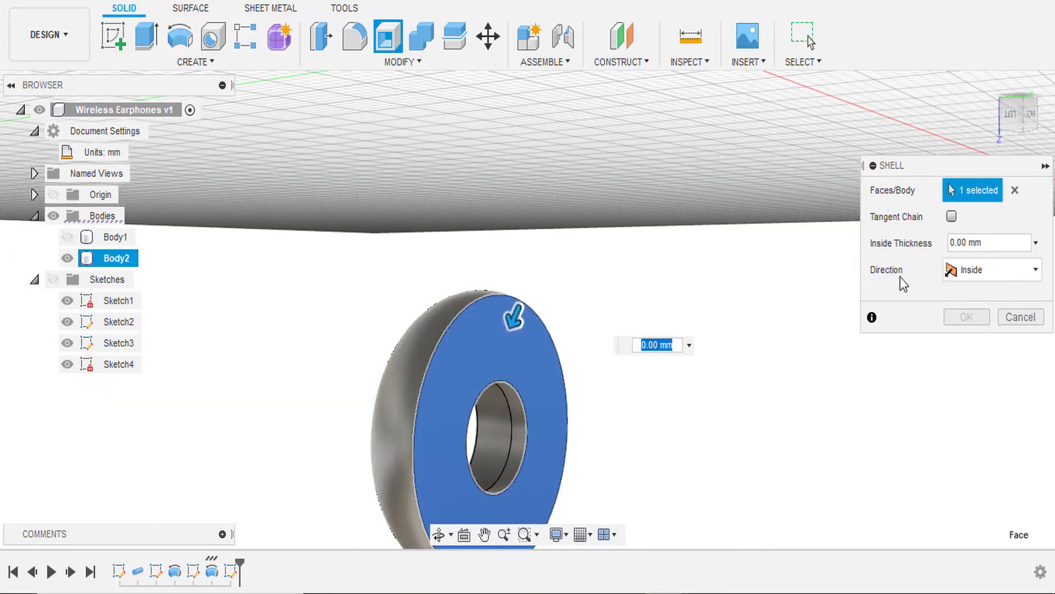
{"action": "left_click", "coordinate": [976, 300]}
{"action": "left_click", "coordinate": [399, 61]}
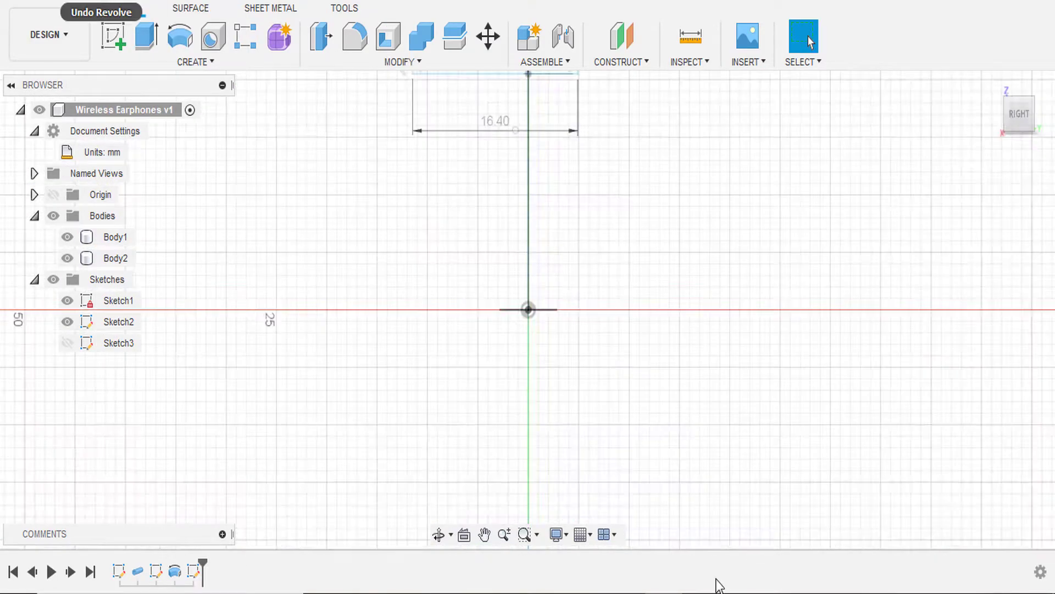
Step: Delete the old top arc from the ear-tip profile in Sketch3
{"action": "key", "text": "Delete"}
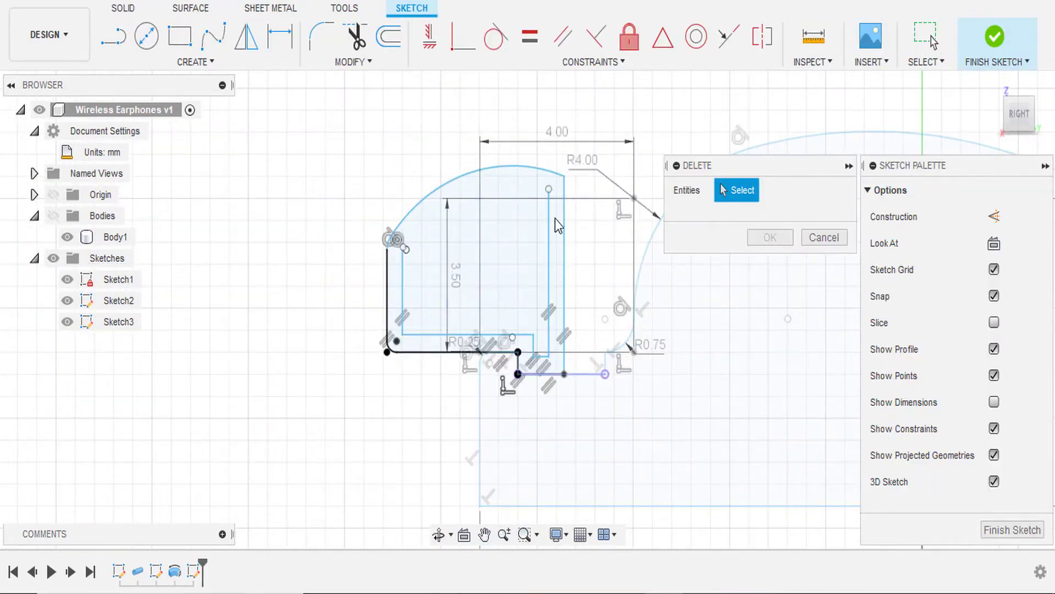
{"action": "left_click", "coordinate": [549, 357]}
{"action": "scroll", "coordinate": [550, 360], "scroll_direction": "up", "scroll_amount": 2}
{"action": "scroll", "coordinate": [550, 360], "scroll_direction": "up", "scroll_amount": 2}
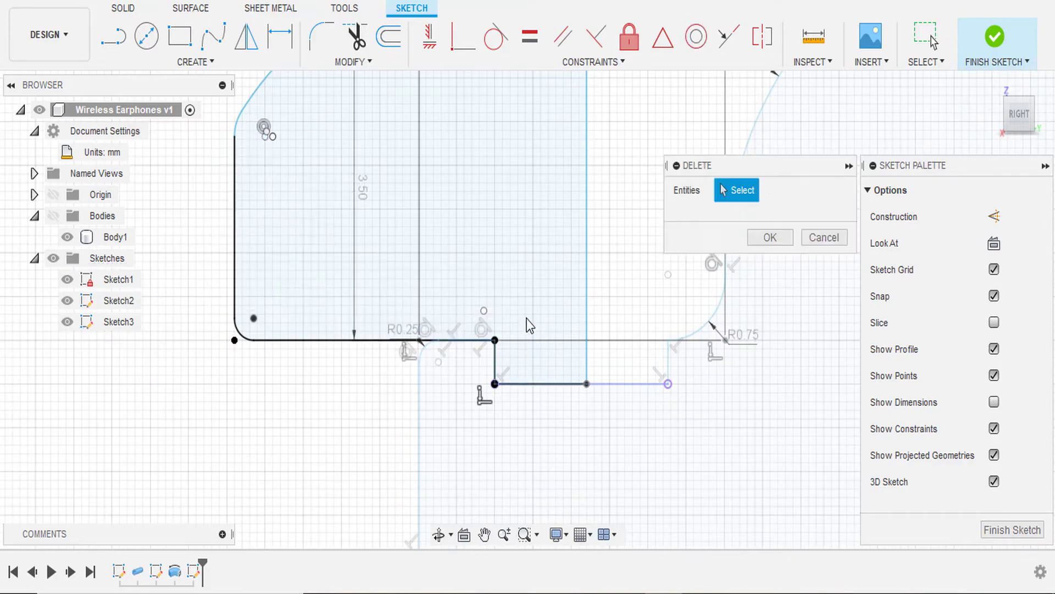
{"action": "scroll", "coordinate": [550, 308], "scroll_direction": "down", "scroll_amount": 5}
{"action": "scroll", "coordinate": [468, 364], "scroll_direction": "up", "scroll_amount": 3}
{"action": "left_click", "coordinate": [354, 62]}
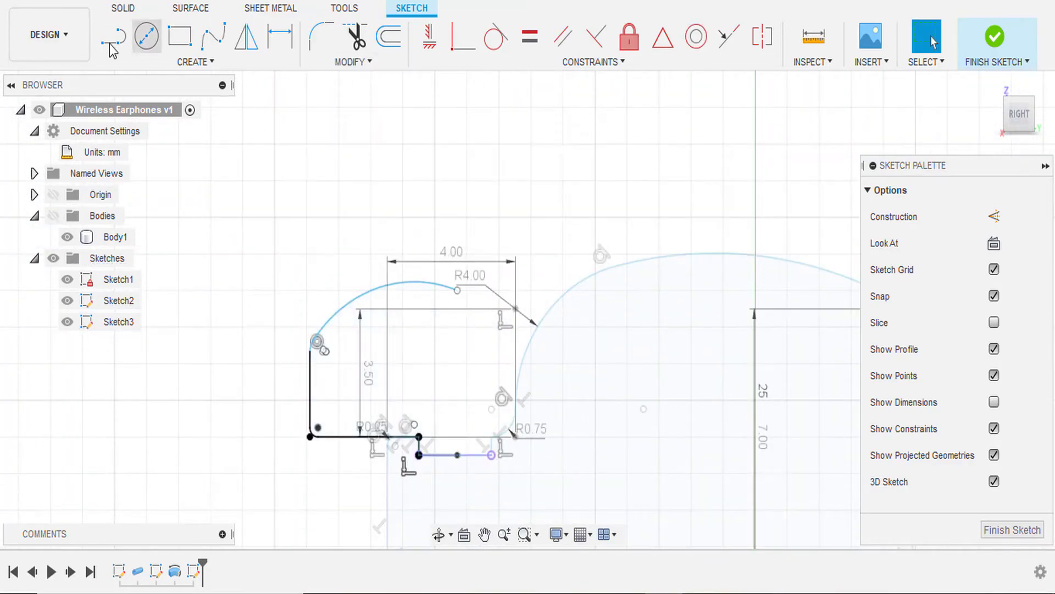
{"action": "key", "text": "Escape"}
{"action": "left_click", "coordinate": [424, 283]}
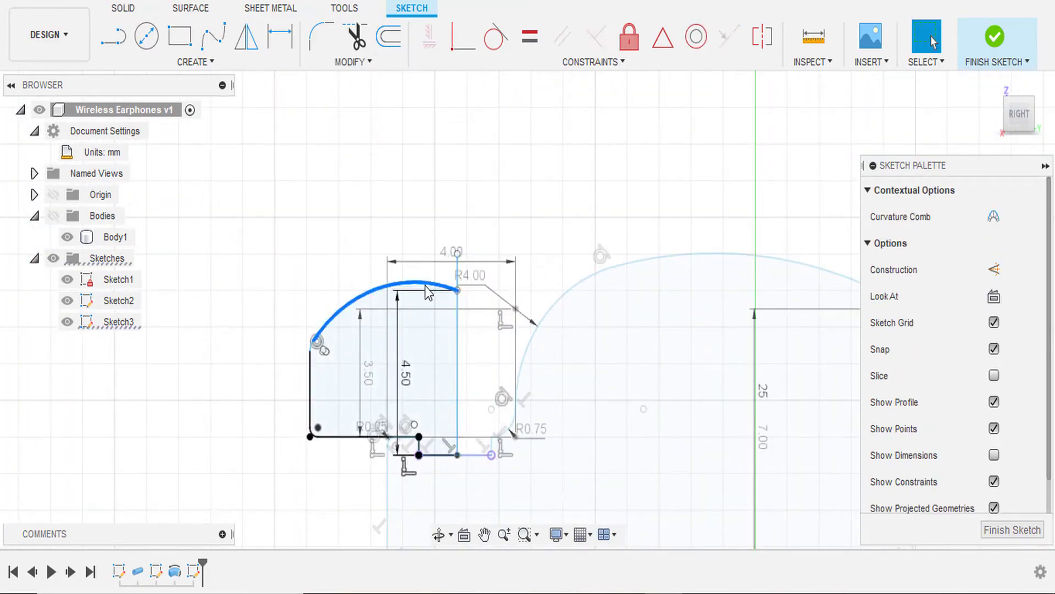
{"action": "key", "text": "Delete"}
Step: Redraw the top arc starting from the profile's upper corner
{"action": "left_click", "coordinate": [195, 61]}
{"action": "left_click", "coordinate": [286, 168]}
{"action": "left_click", "coordinate": [313, 341]}
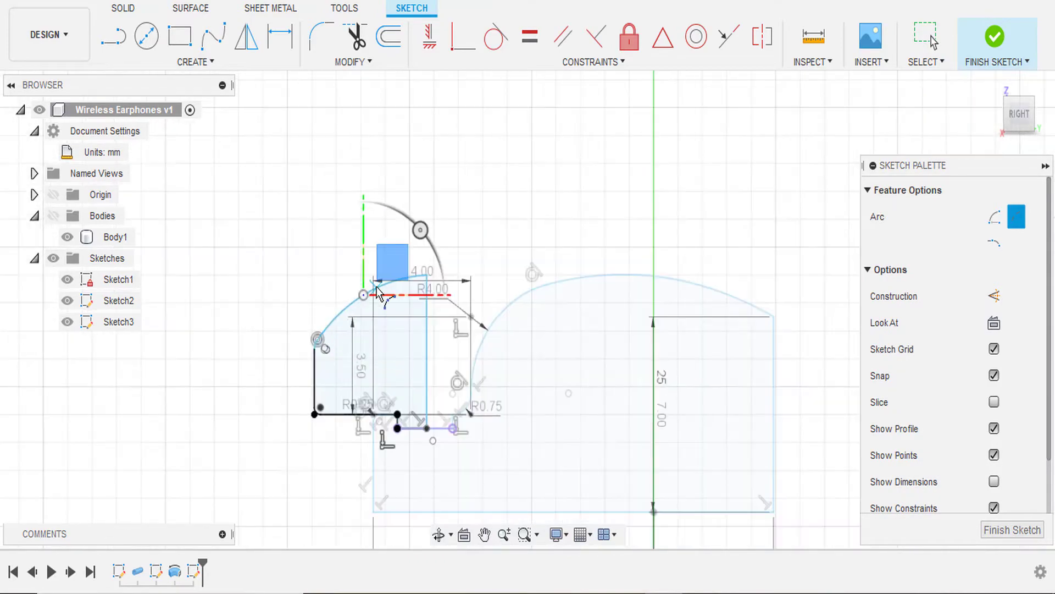
{"action": "left_click", "coordinate": [375, 283]}
{"action": "key", "text": "Escape"}
{"action": "scroll", "coordinate": [344, 421], "scroll_direction": "up", "scroll_amount": 2}
Step: Move the profile's vertical line 0.50 mm to the right
{"action": "key", "text": "m"}
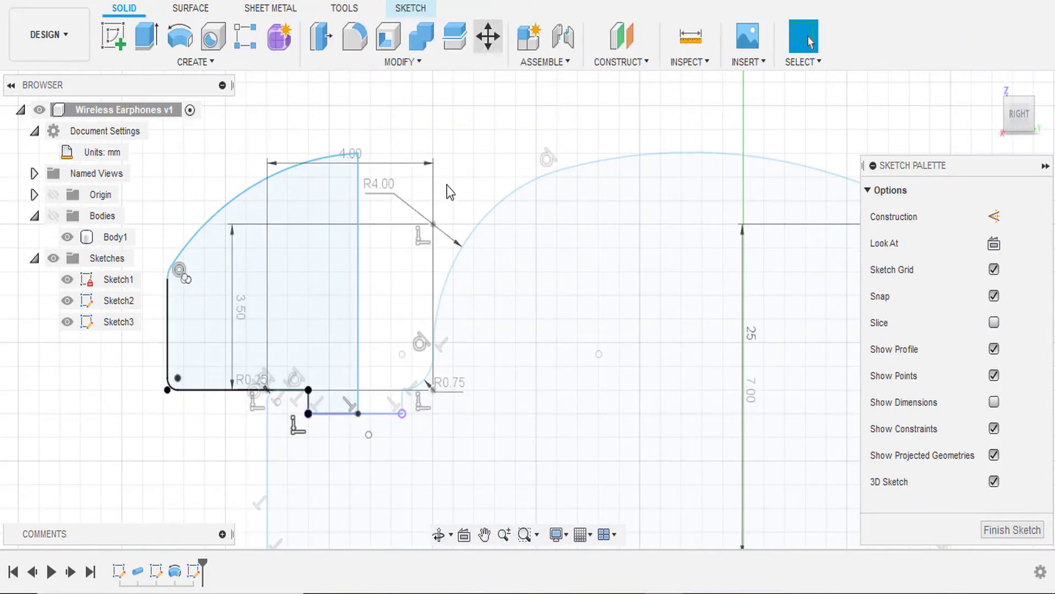
{"action": "key", "text": "Escape"}
{"action": "left_click", "coordinate": [359, 286]}
{"action": "key", "text": "m"}
{"action": "left_click_drag", "start_coordinate": [402, 267], "coordinate": [423, 267]}
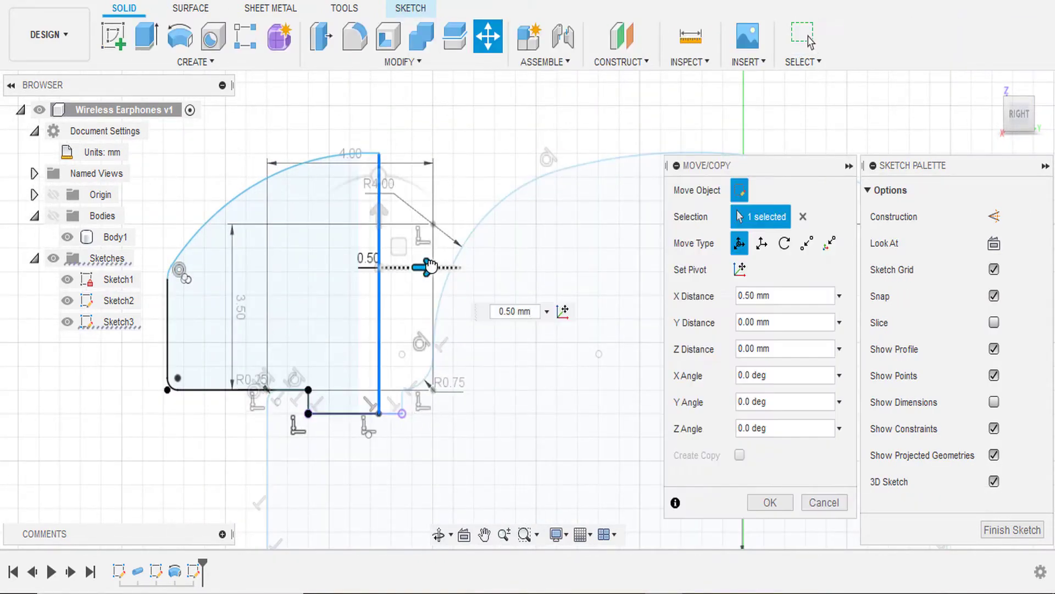
{"action": "key", "text": "Return"}
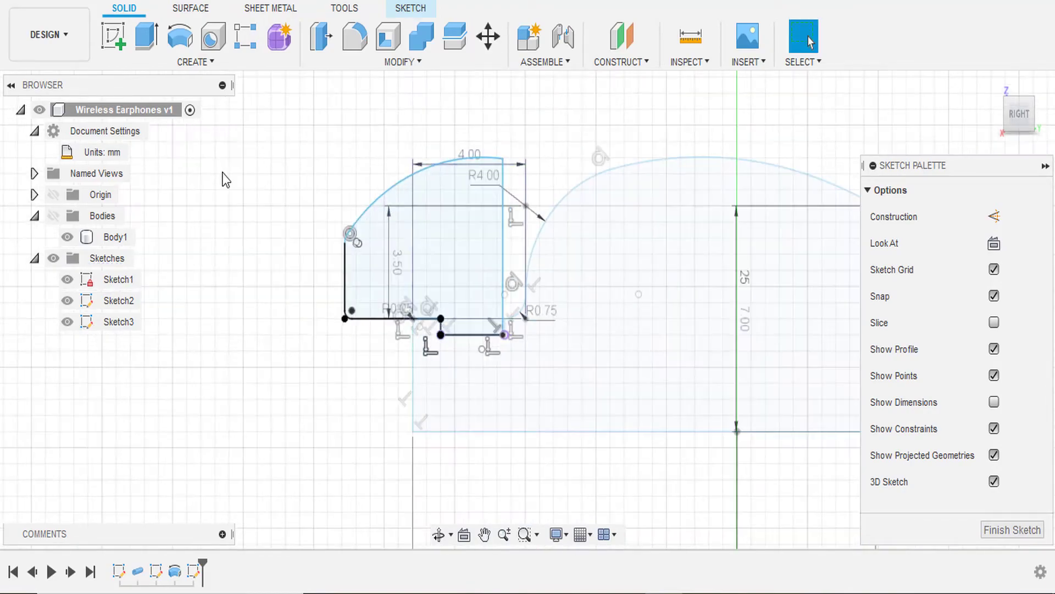
Step: Try a revolve of the ear-tip profile, undo it, and reopen Sketch3 for editing
{"action": "left_click", "coordinate": [180, 36]}
{"action": "left_click", "coordinate": [423, 159]}
{"action": "left_click", "coordinate": [604, 319]}
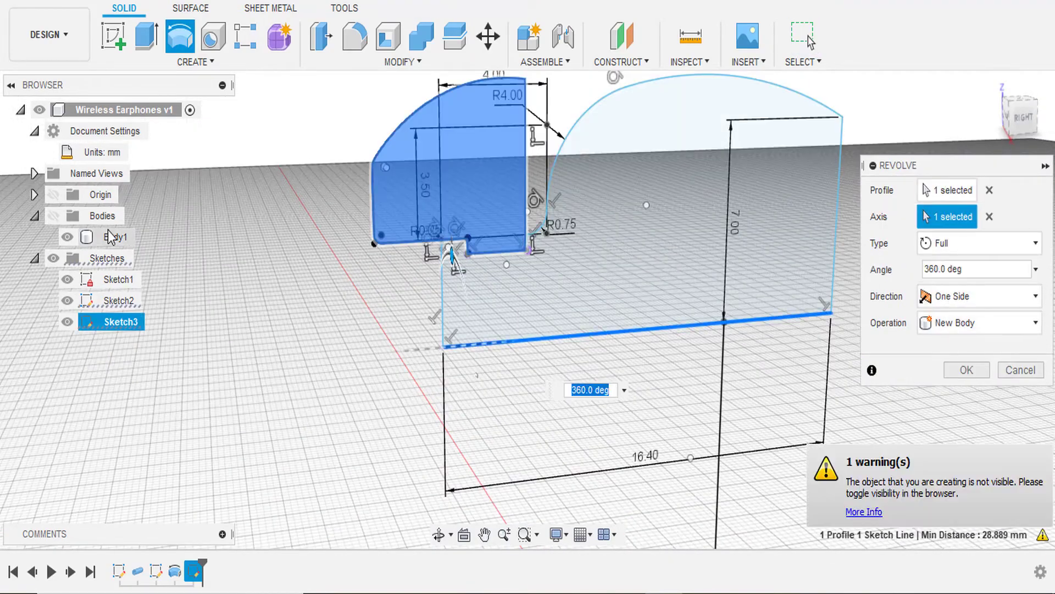
{"action": "left_click", "coordinate": [1020, 116]}
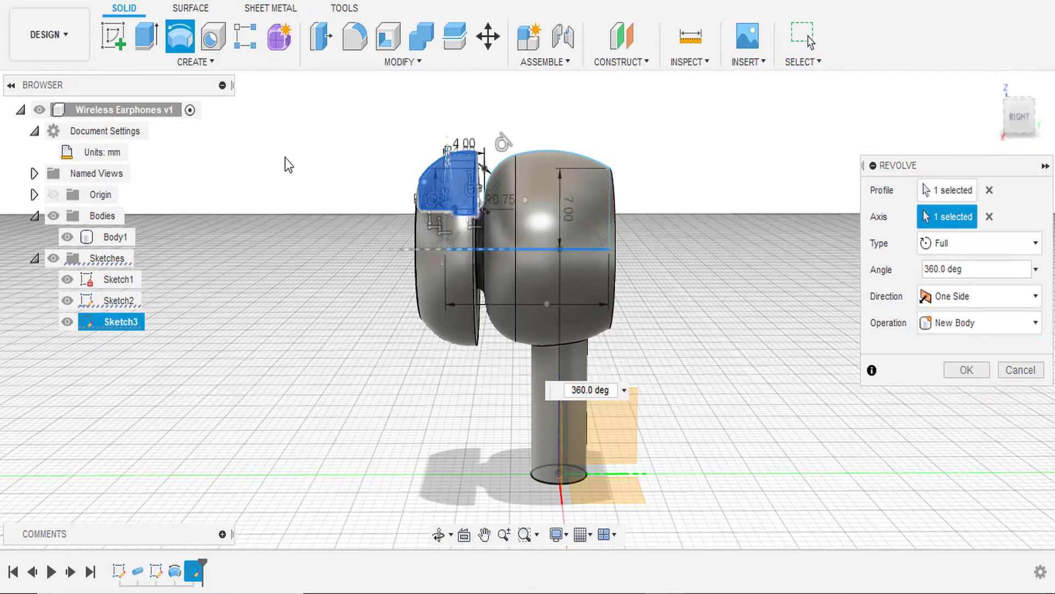
{"action": "key", "text": "ctrl+z"}
{"action": "right_click", "coordinate": [429, 153]}
{"action": "left_click", "coordinate": [361, 142]}
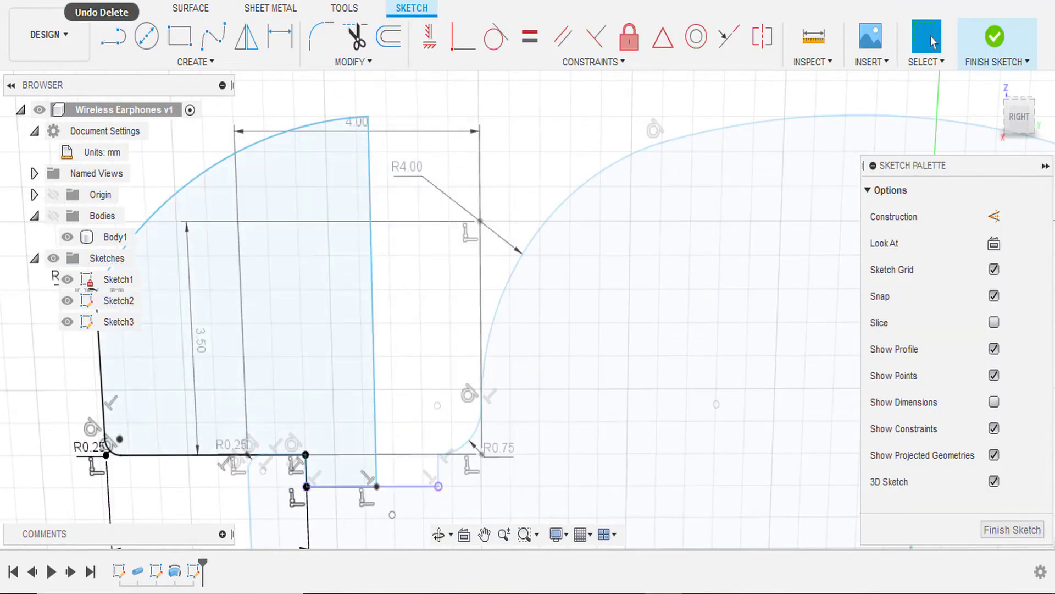
{"action": "left_click", "coordinate": [995, 39]}
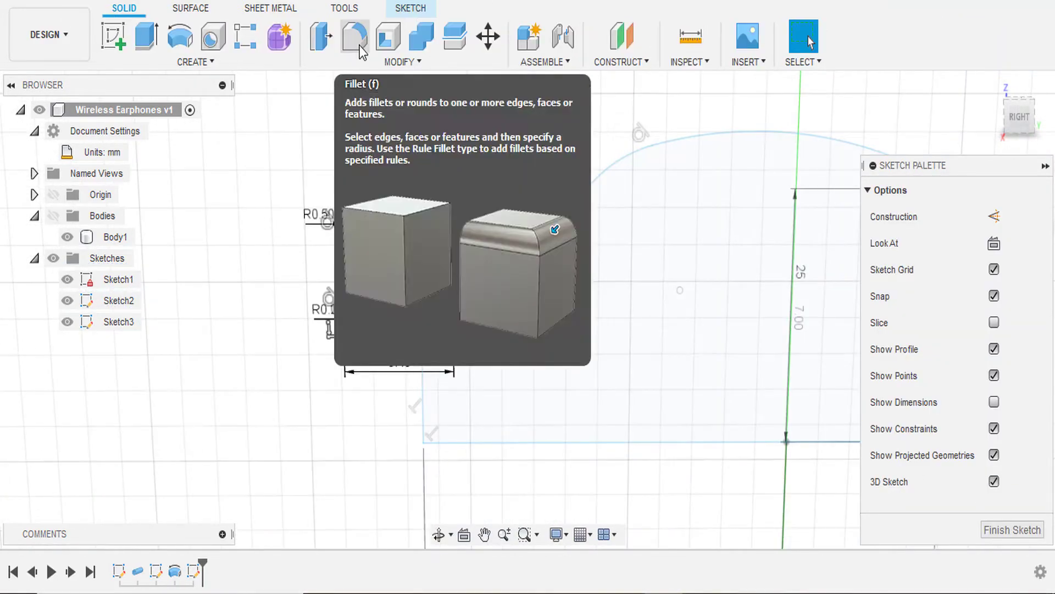
Step: Extend the vertical line and draw a new top arc on the ear-tip profile
{"action": "left_click", "coordinate": [179, 36]}
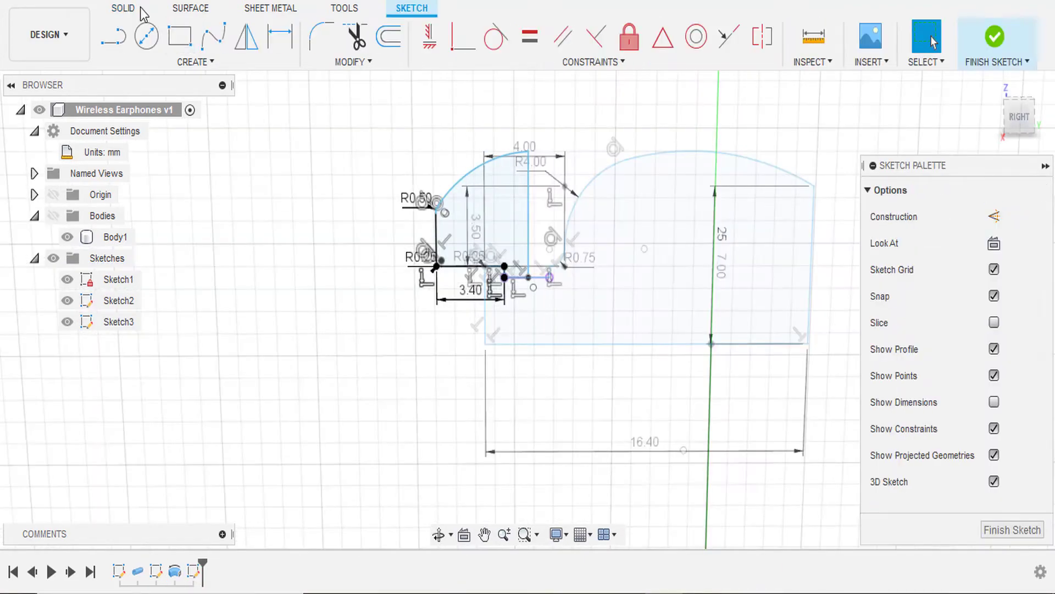
{"action": "left_click", "coordinate": [486, 187]}
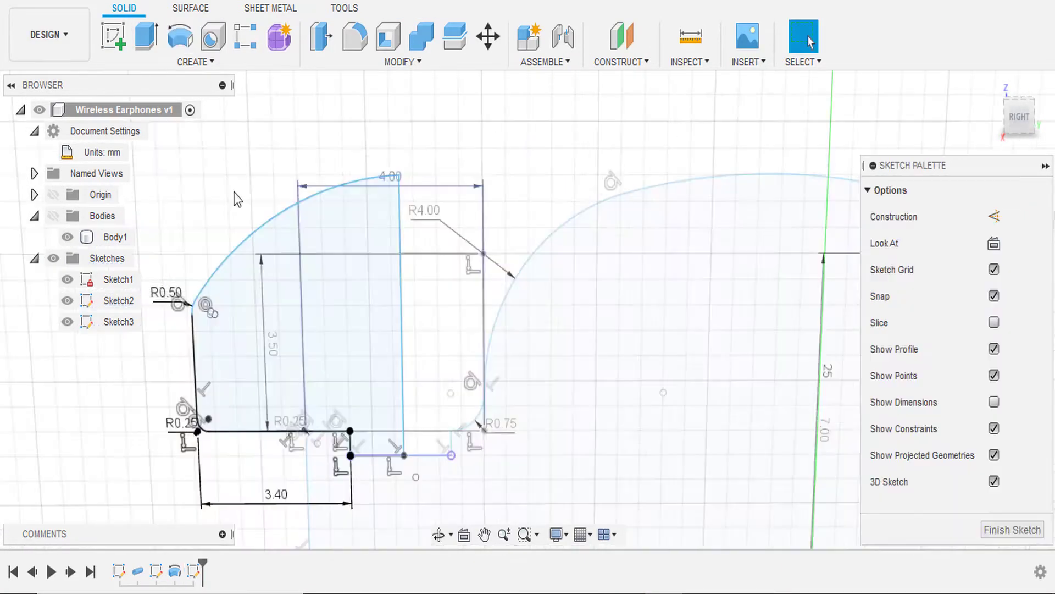
{"action": "scroll", "coordinate": [604, 207], "scroll_direction": "down", "scroll_amount": 3}
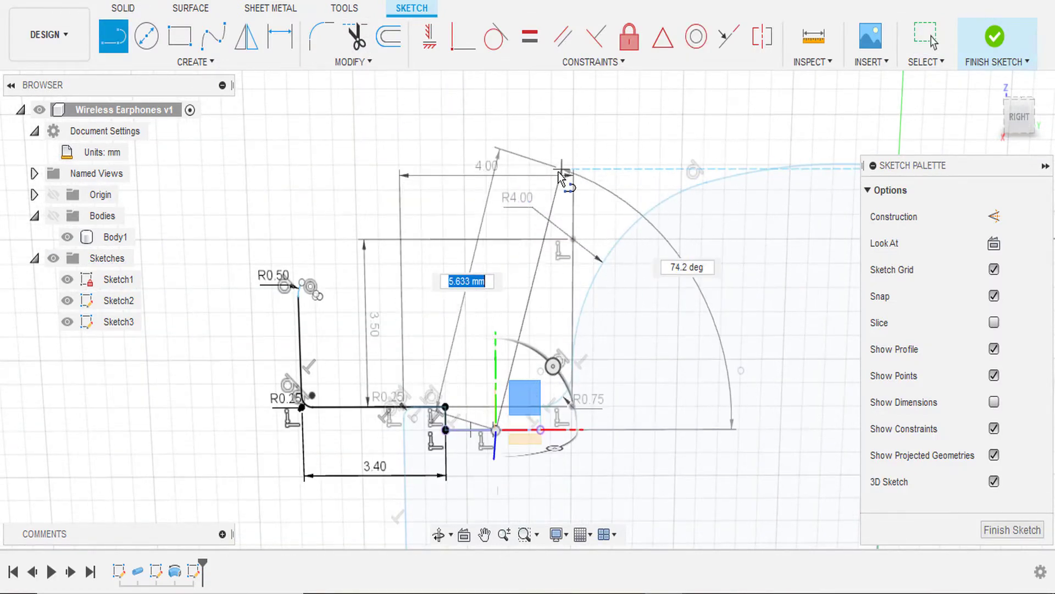
{"action": "left_click", "coordinate": [493, 193]}
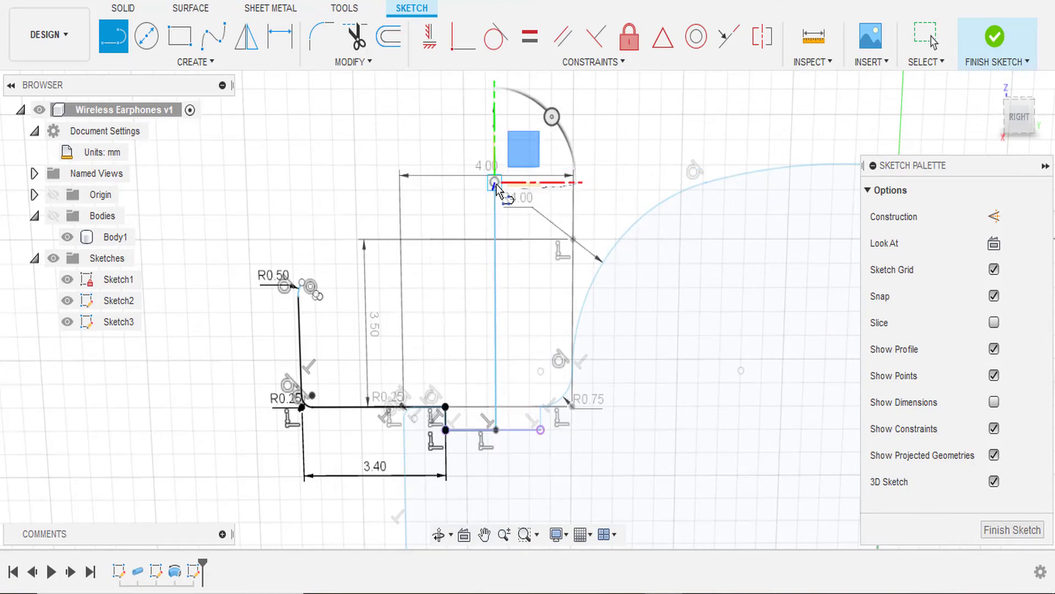
{"action": "left_click", "coordinate": [196, 61]}
{"action": "left_click", "coordinate": [275, 139]}
{"action": "scroll", "coordinate": [377, 213], "scroll_direction": "down", "scroll_amount": 3}
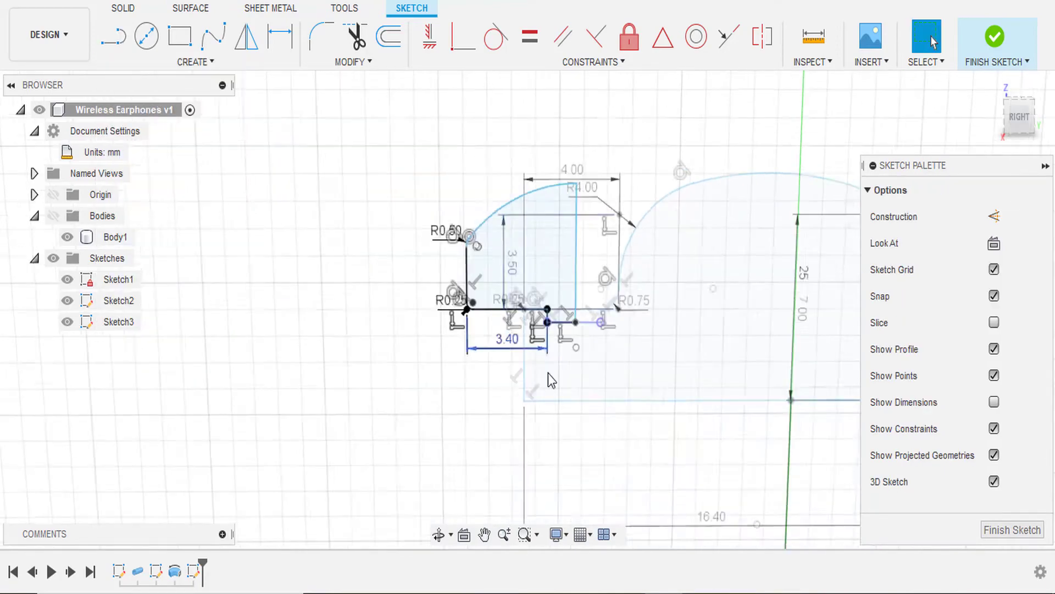
{"action": "left_click", "coordinate": [123, 8]}
Step: Revolve the ear-tip profile 360° around the horizontal axis line
{"action": "left_click", "coordinate": [180, 36]}
{"action": "left_click", "coordinate": [577, 231]}
{"action": "left_click", "coordinate": [596, 400]}
Step: Close the ear-tip profile with a base line and arc, then finish the sketch
{"action": "left_click", "coordinate": [53, 215]}
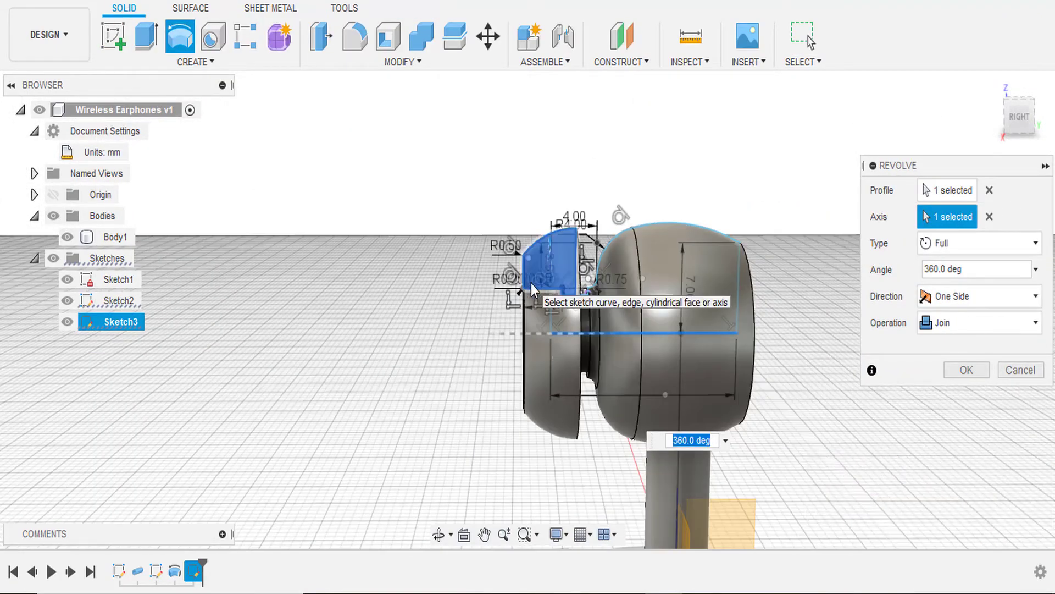
{"action": "middle_click_drag", "start_coordinate": [607, 311], "coordinate": [536, 297], "text": "shift"}
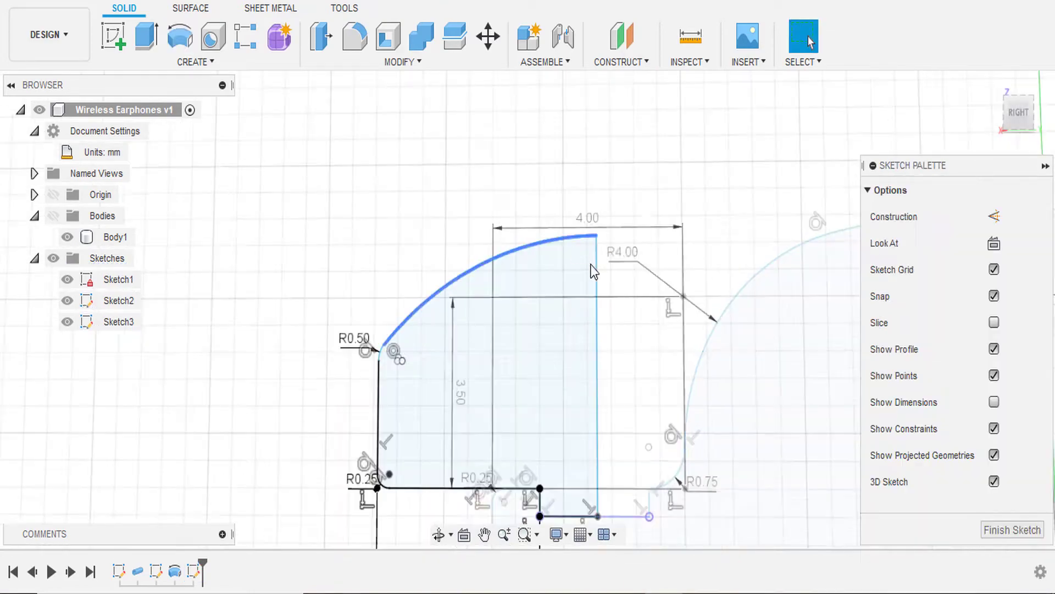
{"action": "key", "text": "l"}
{"action": "left_click", "coordinate": [578, 478]}
{"action": "left_click", "coordinate": [196, 61]}
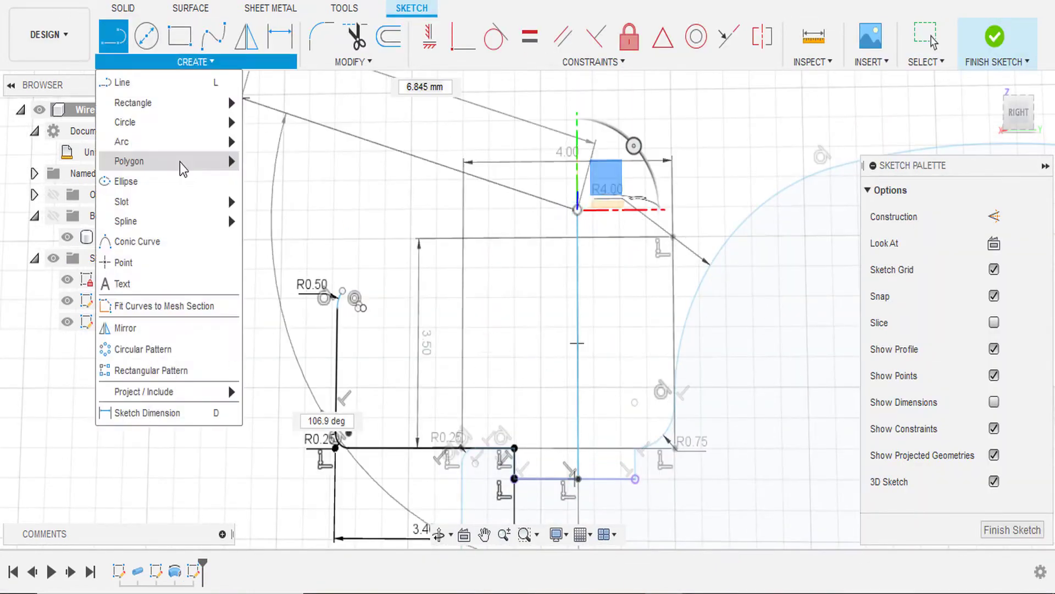
{"action": "left_click", "coordinate": [258, 139]}
{"action": "left_click", "coordinate": [330, 242]}
{"action": "left_click", "coordinate": [567, 161]}
{"action": "left_click", "coordinate": [406, 216]}
{"action": "scroll", "coordinate": [587, 273], "scroll_direction": "down", "scroll_amount": 3}
{"action": "left_click", "coordinate": [124, 7]}
Step: Revolve the ear-tip profile around its axis as a New Body
{"action": "left_click", "coordinate": [179, 36]}
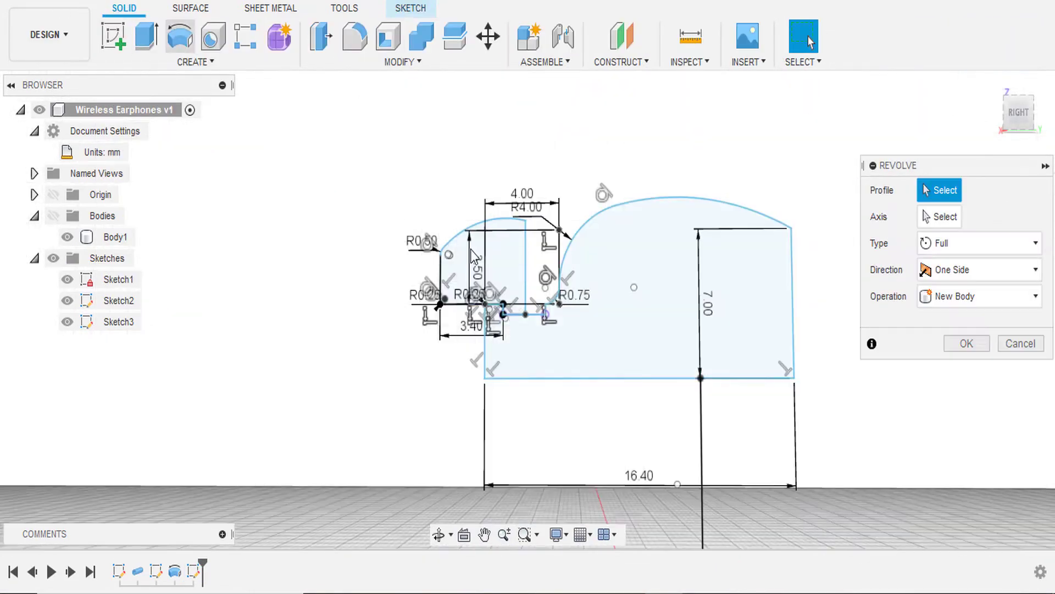
{"action": "left_click", "coordinate": [486, 258]}
{"action": "left_click", "coordinate": [473, 301]}
{"action": "left_click", "coordinate": [981, 322]}
{"action": "left_click", "coordinate": [956, 410]}
{"action": "key", "text": "Return"}
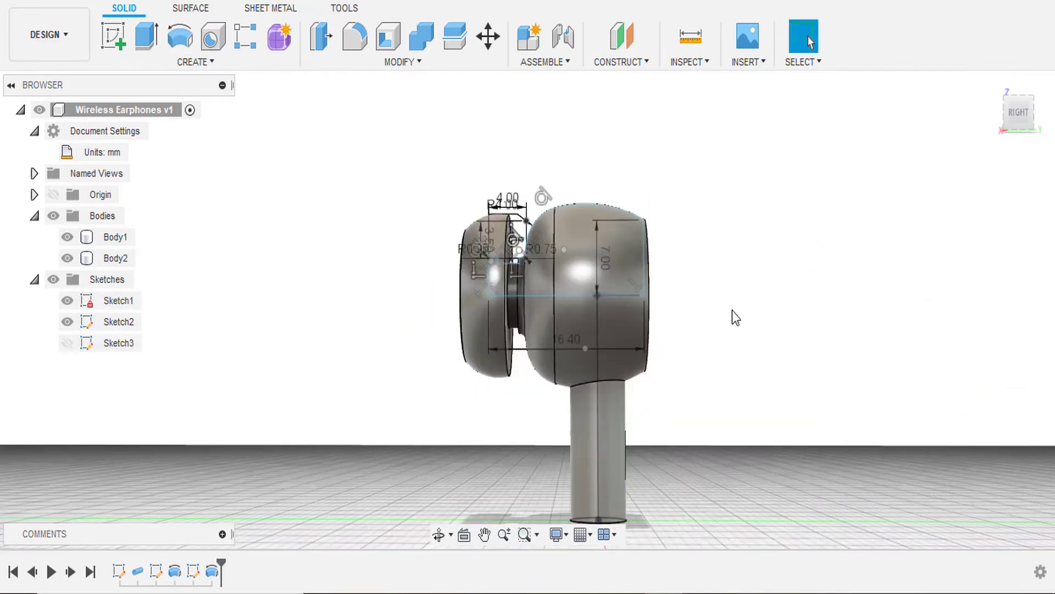
Step: Hide the sketches and earbud body, shell the ear tip to a 1.00 mm wall
{"action": "left_click", "coordinate": [53, 281]}
{"action": "scroll", "coordinate": [667, 354], "scroll_direction": "up", "scroll_amount": 2}
{"action": "left_click", "coordinate": [388, 36]}
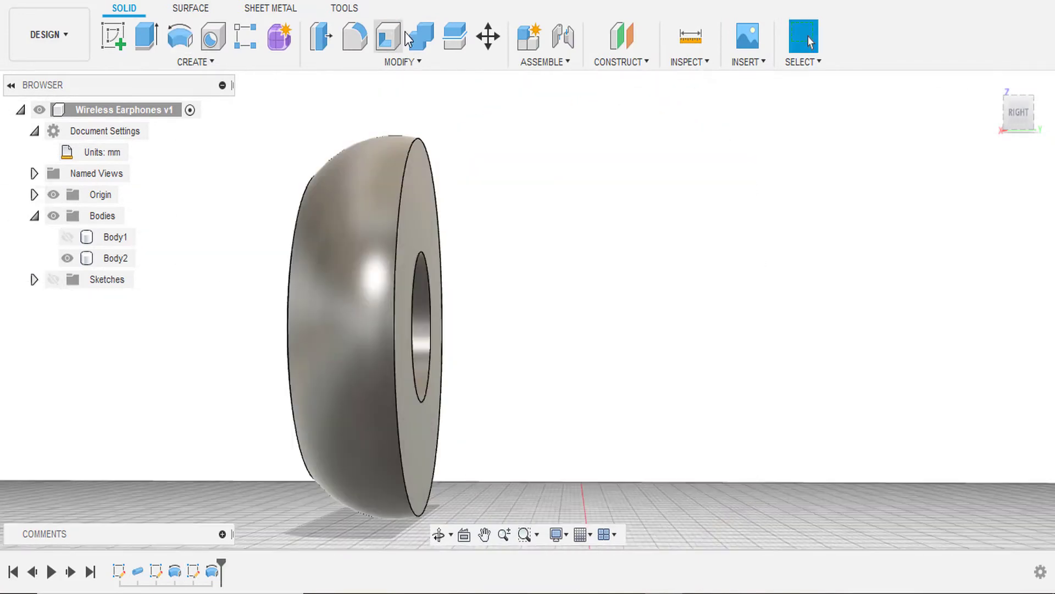
{"action": "left_click", "coordinate": [403, 207]}
{"action": "left_click_drag", "start_coordinate": [372, 205], "coordinate": [376, 227]}
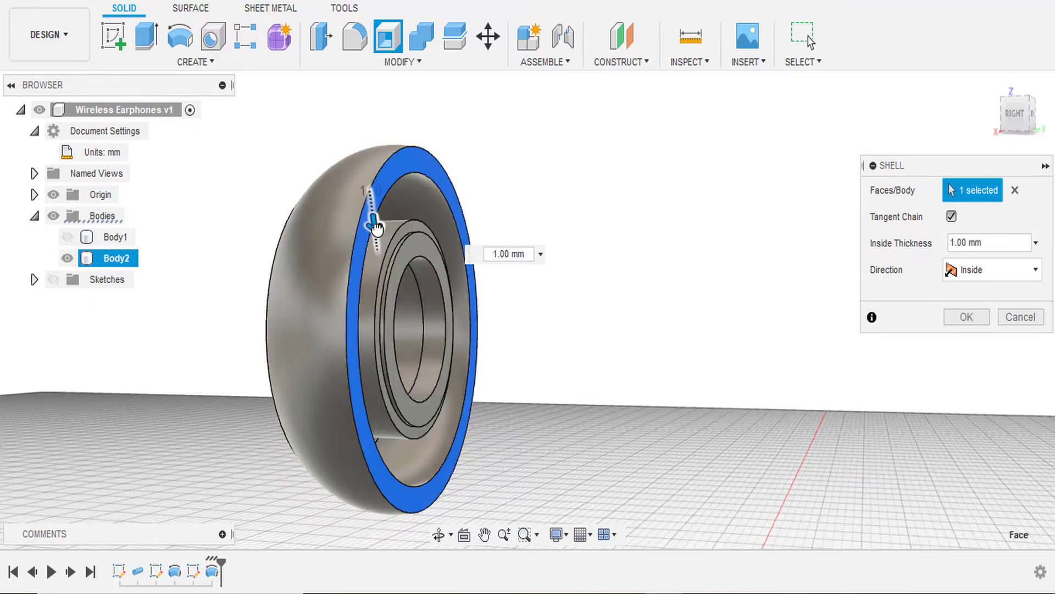
{"action": "middle_click_drag", "start_coordinate": [376, 228], "coordinate": [100, 320], "text": "shift"}
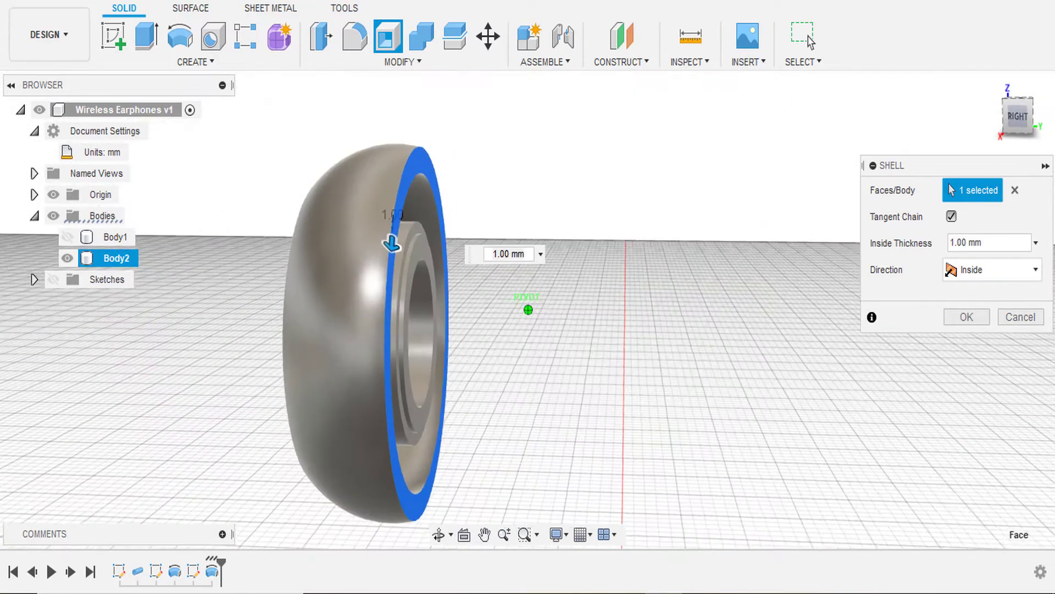
{"action": "key", "text": "Return"}
{"action": "left_click", "coordinate": [67, 236]}
Step: Round the stem's end edge with a 1 mm fillet
{"action": "left_click", "coordinate": [53, 279]}
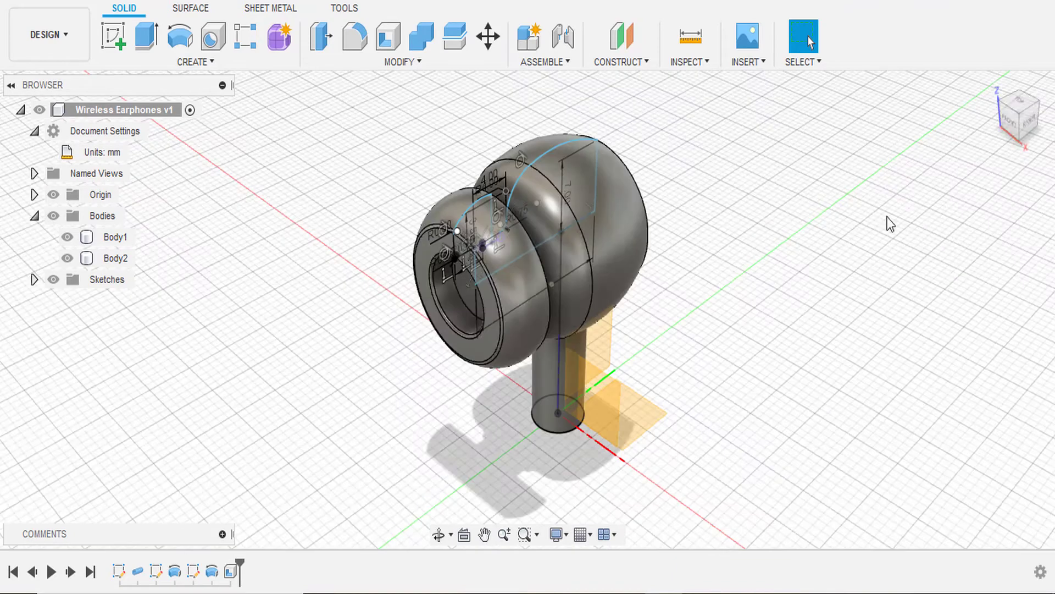
{"action": "mouse_move", "coordinate": [887, 224]}
{"action": "middle_mouse_down", "text": "shift"}
{"action": "mouse_move", "coordinate": [587, 464]}
{"action": "mouse_move", "coordinate": [417, 231]}
{"action": "middle_mouse_up", "text": "shift"}
{"action": "left_click", "coordinate": [400, 61]}
{"action": "left_click", "coordinate": [341, 122]}
{"action": "left_click", "coordinate": [575, 490]}
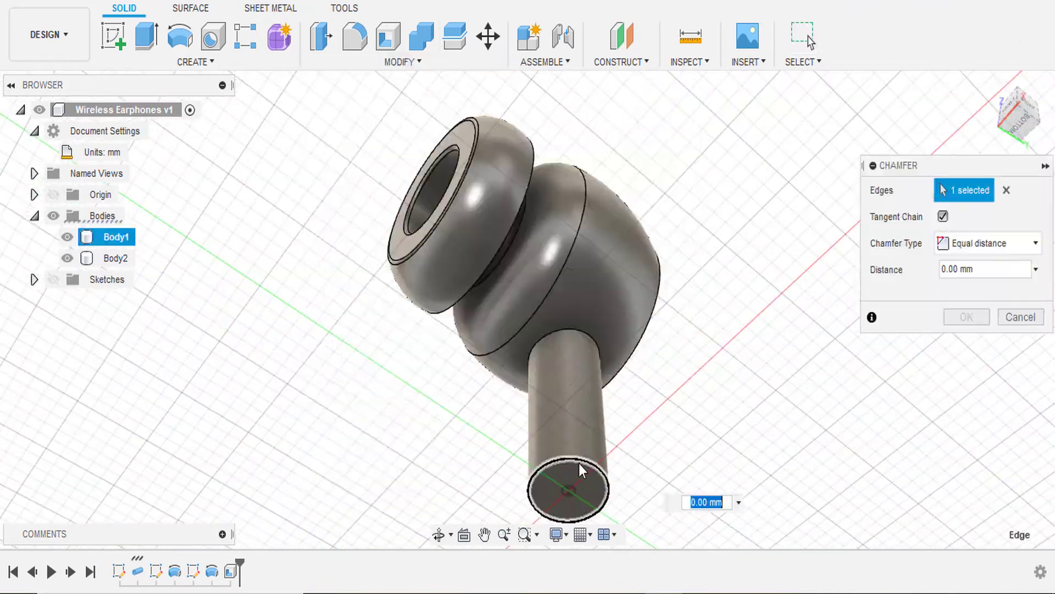
{"action": "left_click", "coordinate": [1013, 312]}
{"action": "key", "text": "f"}
{"action": "key", "text": "Escape"}
{"action": "key", "text": "f"}
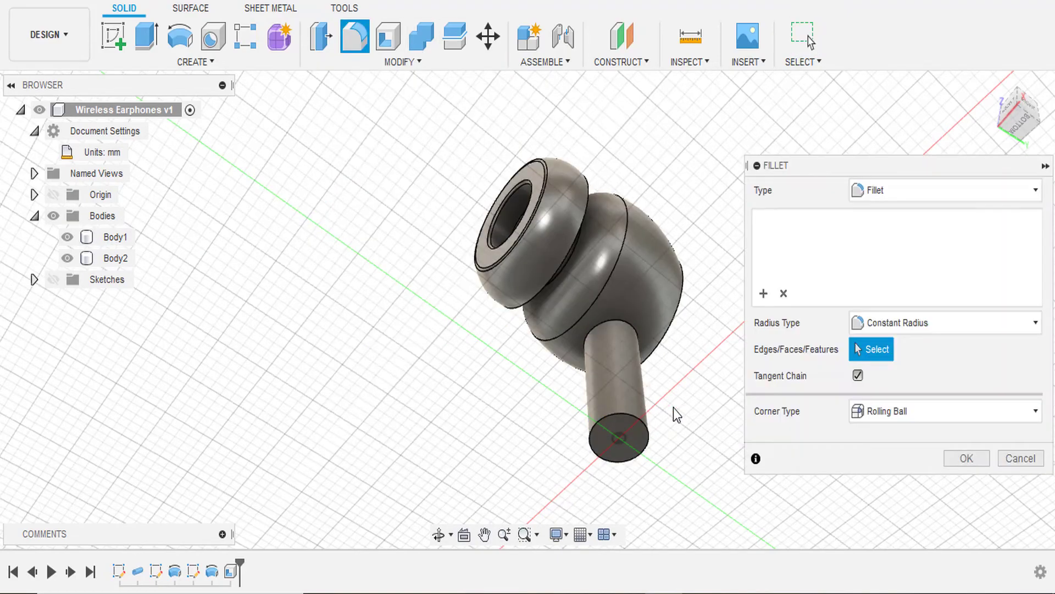
{"action": "middle_click_drag", "start_coordinate": [677, 414], "coordinate": [606, 448], "text": "shift"}
{"action": "left_click", "coordinate": [605, 448]}
{"action": "type", "text": "1"}
{"action": "key", "text": "Return"}
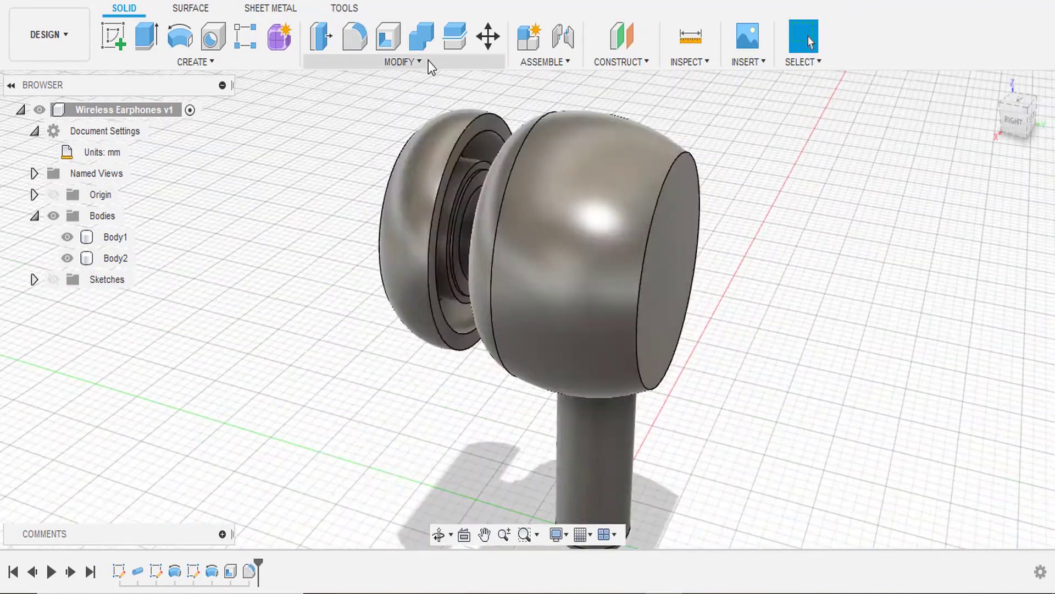
Step: Chamfer the rim of the earbud head's flat end face by 1
{"action": "left_click", "coordinate": [400, 62]}
{"action": "left_click", "coordinate": [341, 123]}
{"action": "left_click", "coordinate": [679, 171]}
{"action": "type", "text": "1"}
{"action": "key", "text": "Return"}
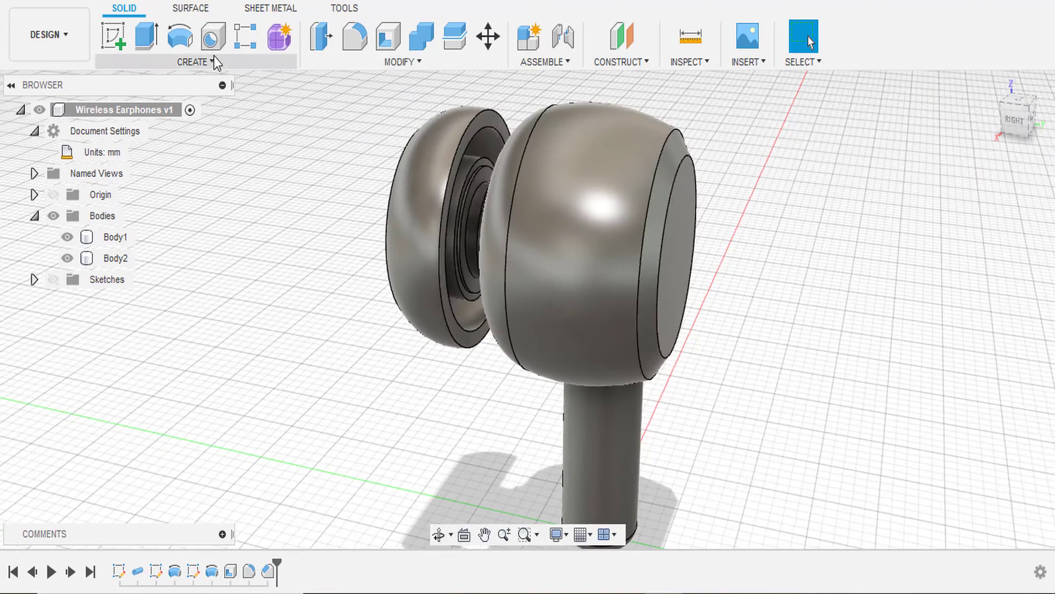
{"action": "left_click", "coordinate": [566, 227]}
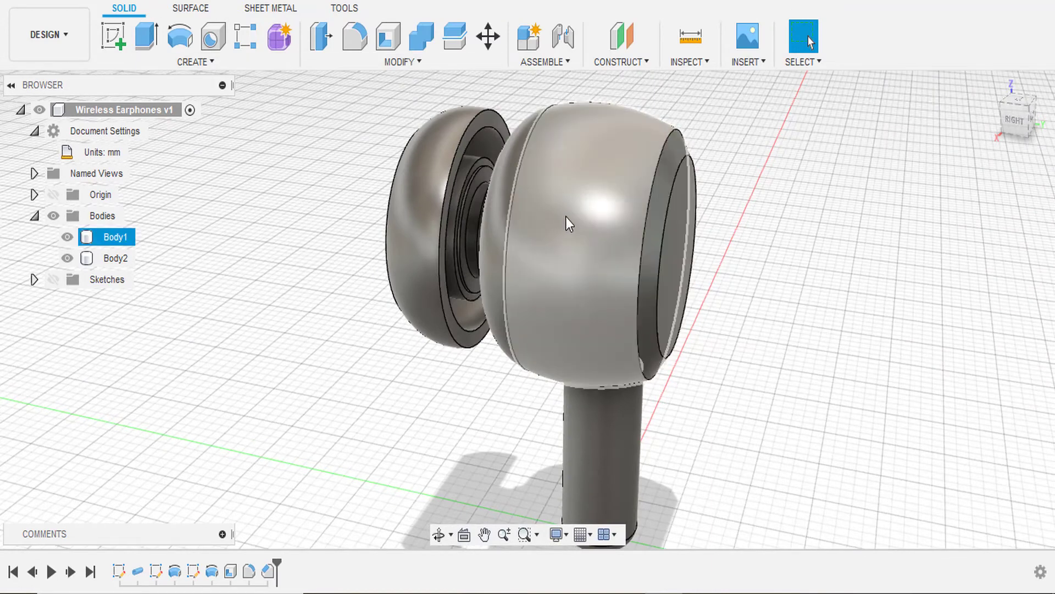
{"action": "key", "text": "Escape"}
Step: Abandon a first draft attempt and close the chamfer opened by mistake
{"action": "left_click", "coordinate": [400, 62]}
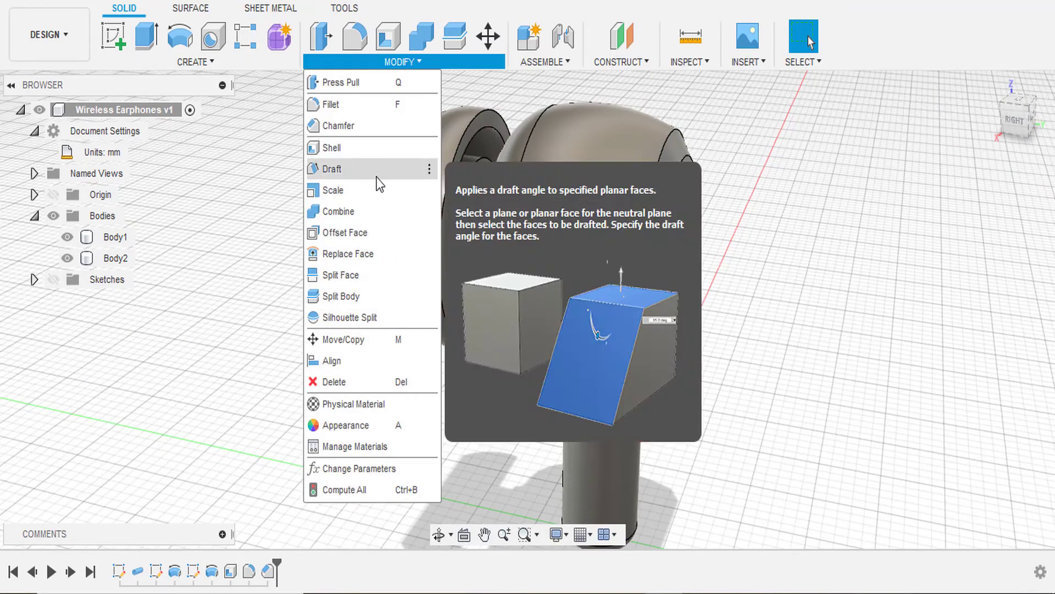
{"action": "left_click", "coordinate": [342, 167]}
{"action": "left_click", "coordinate": [679, 231]}
{"action": "scroll", "coordinate": [740, 229], "scroll_direction": "down", "scroll_amount": 3}
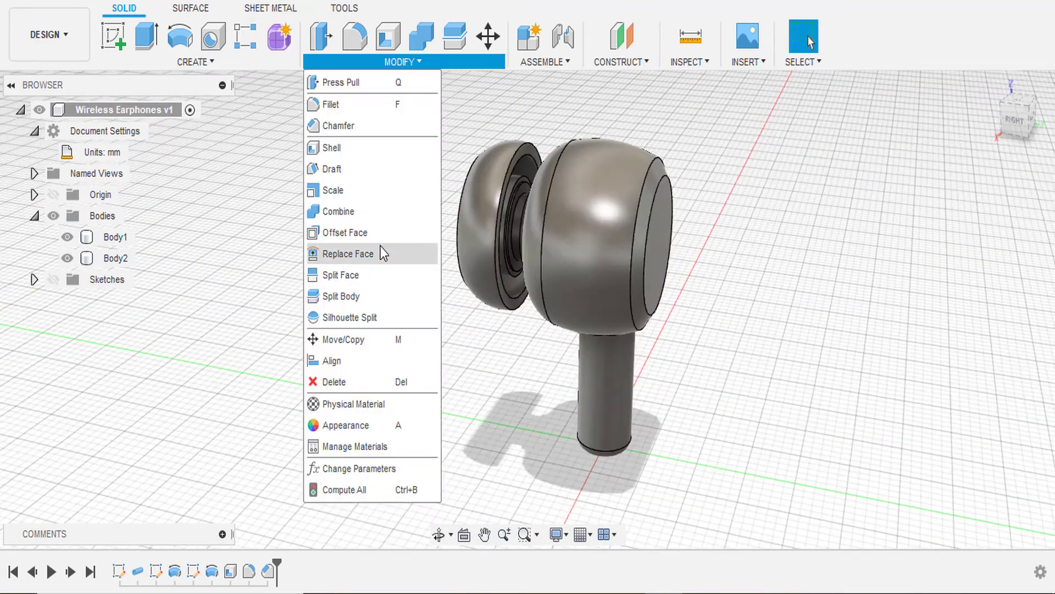
{"action": "left_click", "coordinate": [341, 122]}
{"action": "left_click", "coordinate": [1020, 291]}
{"action": "left_click", "coordinate": [196, 62]}
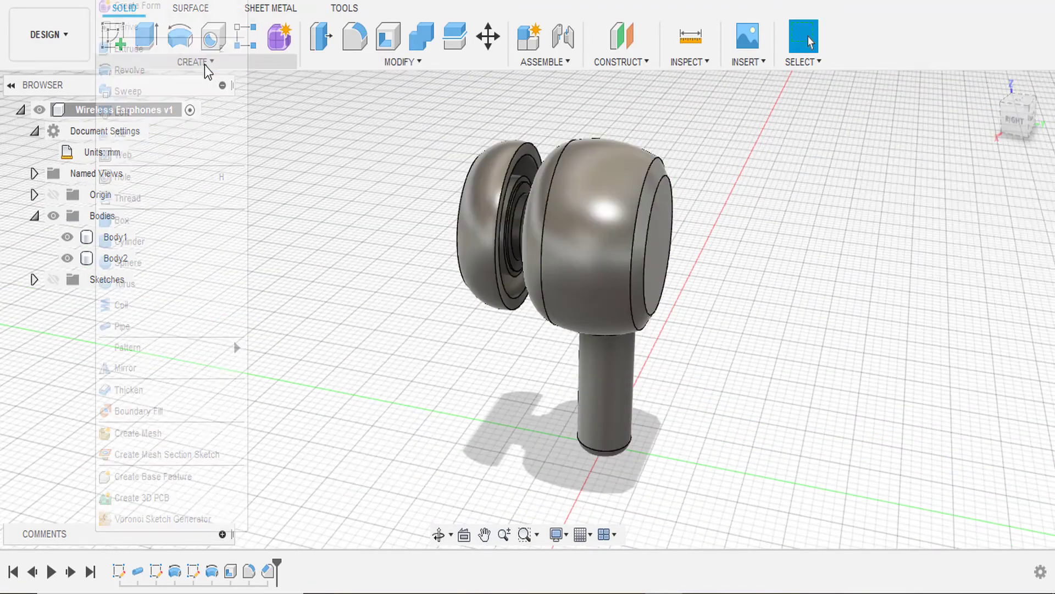
{"action": "left_click", "coordinate": [400, 62]}
Step: Draft the head's end face at -5.0° with the ground plane as neutral plane
{"action": "left_click", "coordinate": [342, 167]}
{"action": "left_click", "coordinate": [595, 438]}
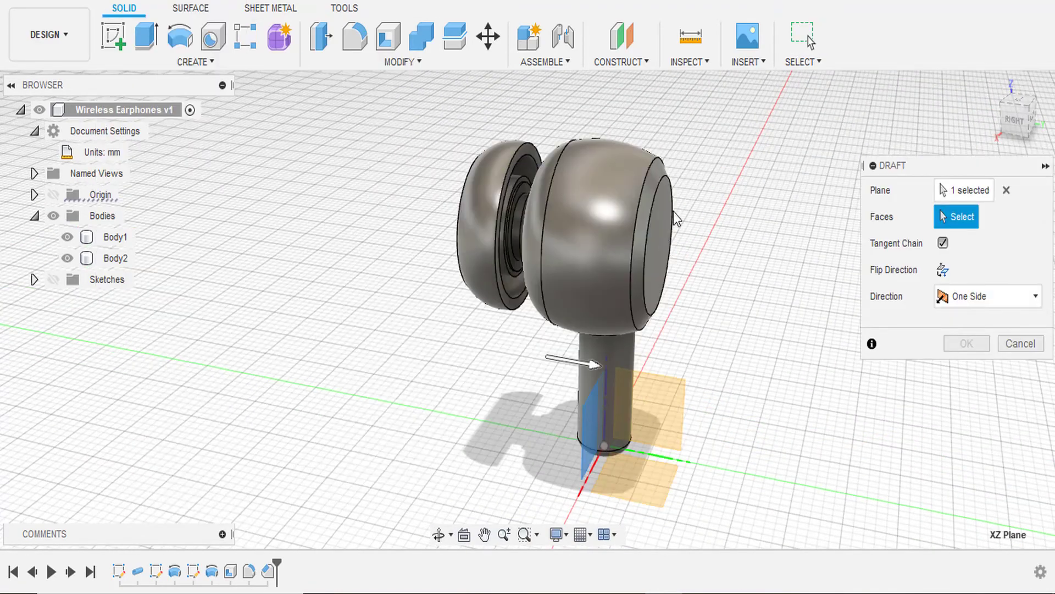
{"action": "left_click", "coordinate": [660, 253]}
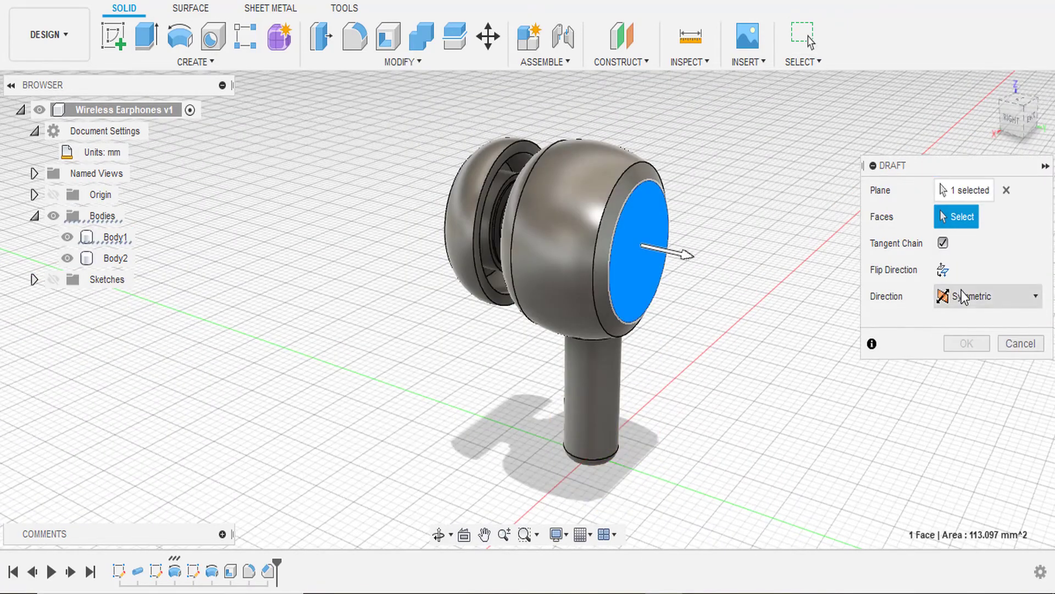
{"action": "left_click", "coordinate": [655, 413]}
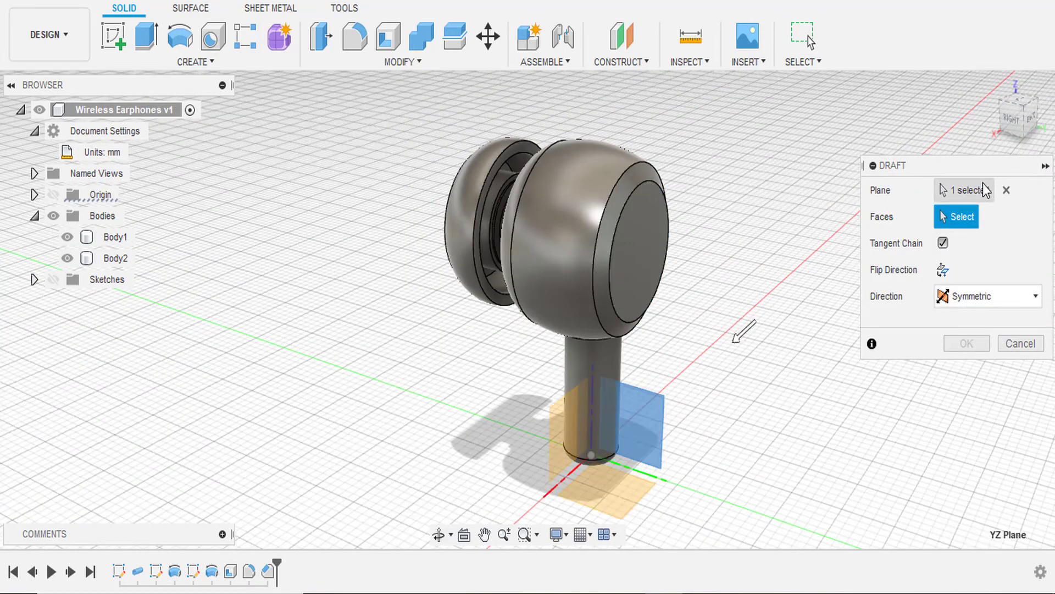
{"action": "left_click", "coordinate": [640, 497]}
{"action": "left_click", "coordinate": [645, 240]}
{"action": "middle_click_drag", "start_coordinate": [645, 240], "coordinate": [991, 370], "text": "shift"}
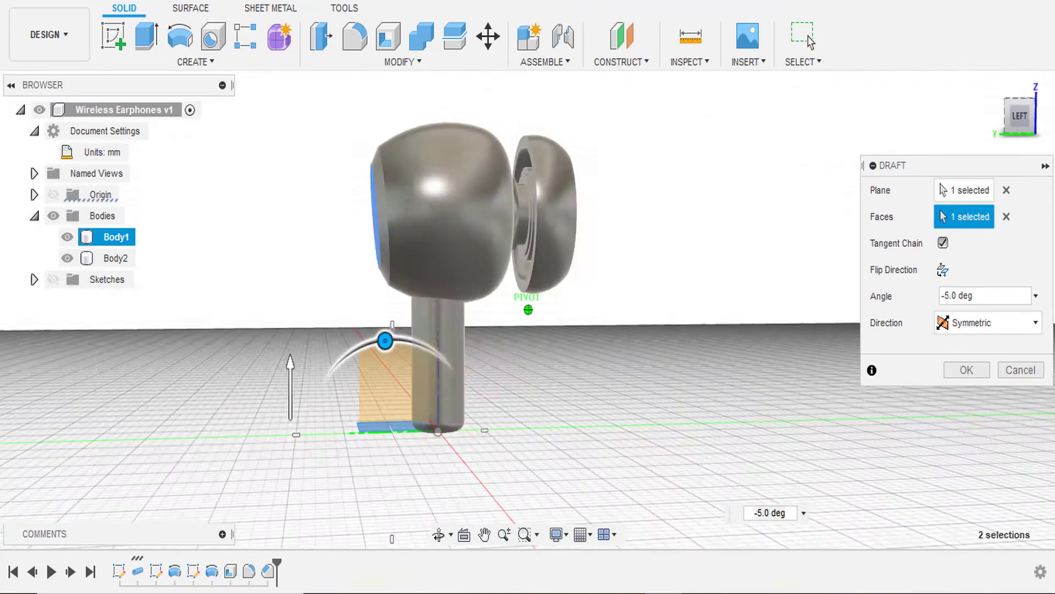
{"action": "left_click_drag", "start_coordinate": [387, 349], "coordinate": [374, 356]}
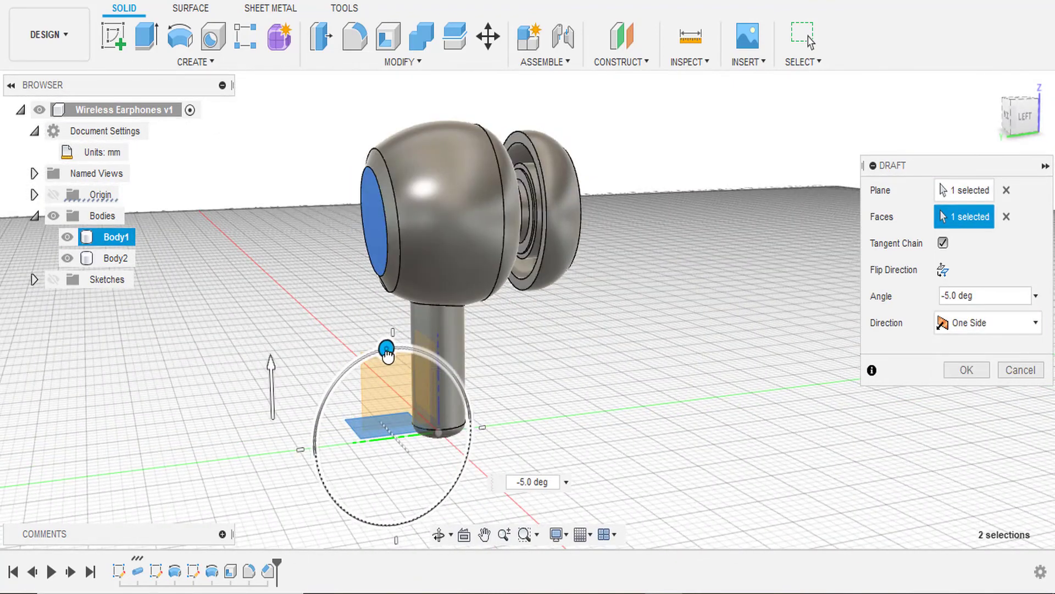
{"action": "left_click", "coordinate": [966, 370]}
{"action": "middle_click_drag", "start_coordinate": [827, 97], "coordinate": [834, 129], "text": "shift"}
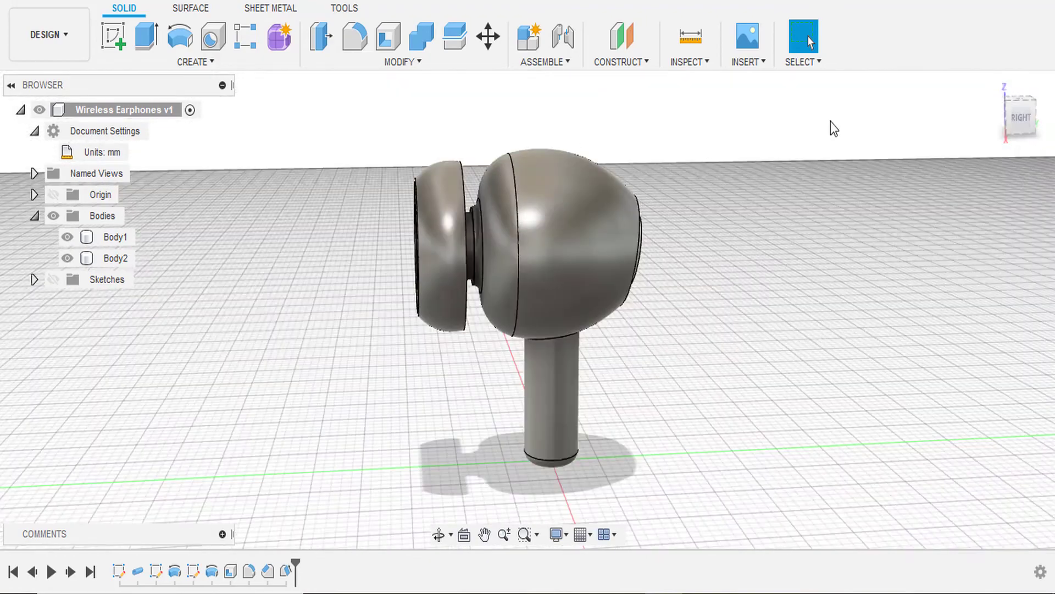
{"action": "left_click_drag", "start_coordinate": [664, 328], "coordinate": [190, 150]}
Step: Apply the Rubber, Silicone physical material to the ear tip
{"action": "left_click", "coordinate": [996, 87]}
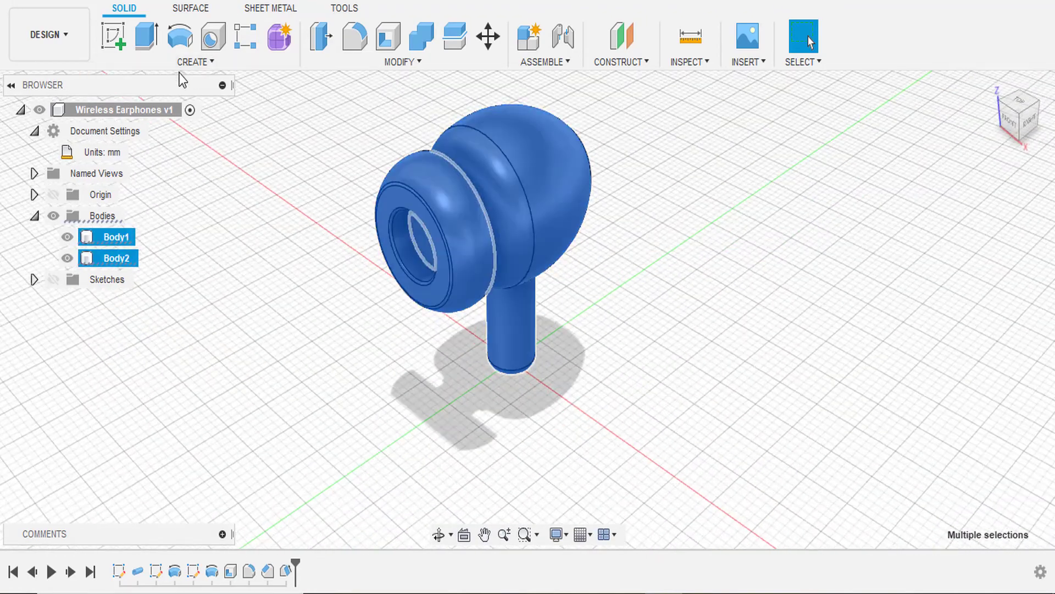
{"action": "left_click", "coordinate": [248, 101]}
{"action": "left_click", "coordinate": [399, 61]}
{"action": "left_click", "coordinate": [346, 410]}
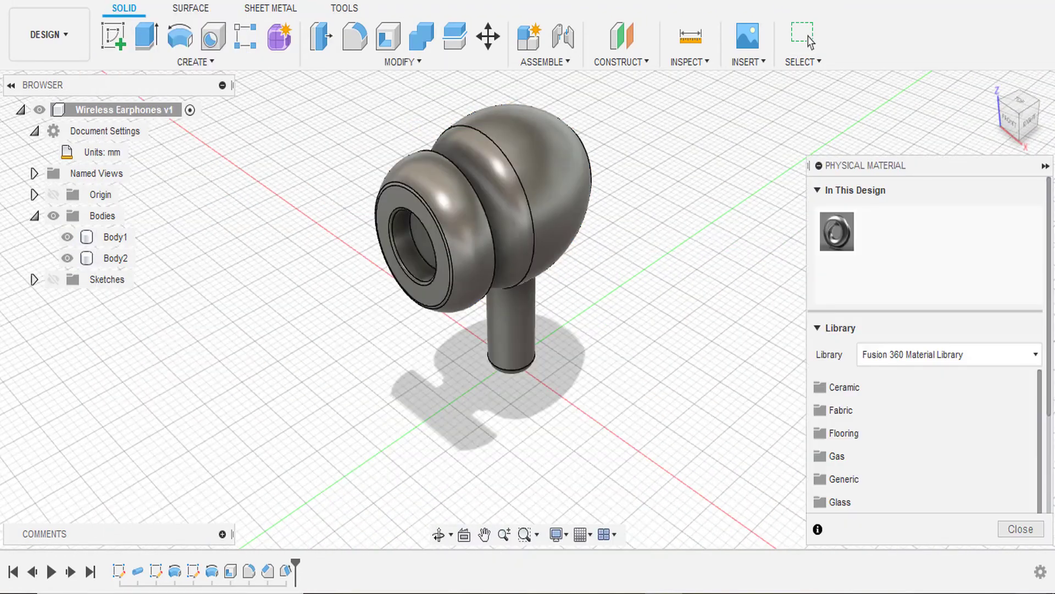
{"action": "scroll", "coordinate": [830, 440], "scroll_direction": "down", "scroll_amount": 3}
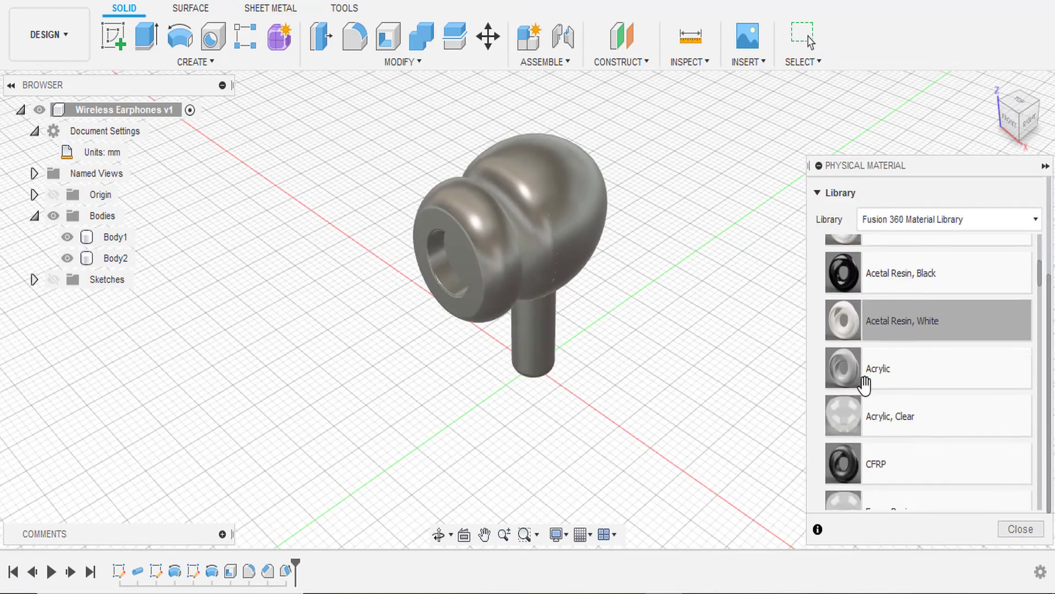
{"action": "scroll", "coordinate": [879, 357], "scroll_direction": "down", "scroll_amount": 10}
{"action": "scroll", "coordinate": [899, 336], "scroll_direction": "down", "scroll_amount": 5}
{"action": "scroll", "coordinate": [883, 347], "scroll_direction": "down", "scroll_amount": 5}
{"action": "scroll", "coordinate": [884, 347], "scroll_direction": "up", "scroll_amount": 1}
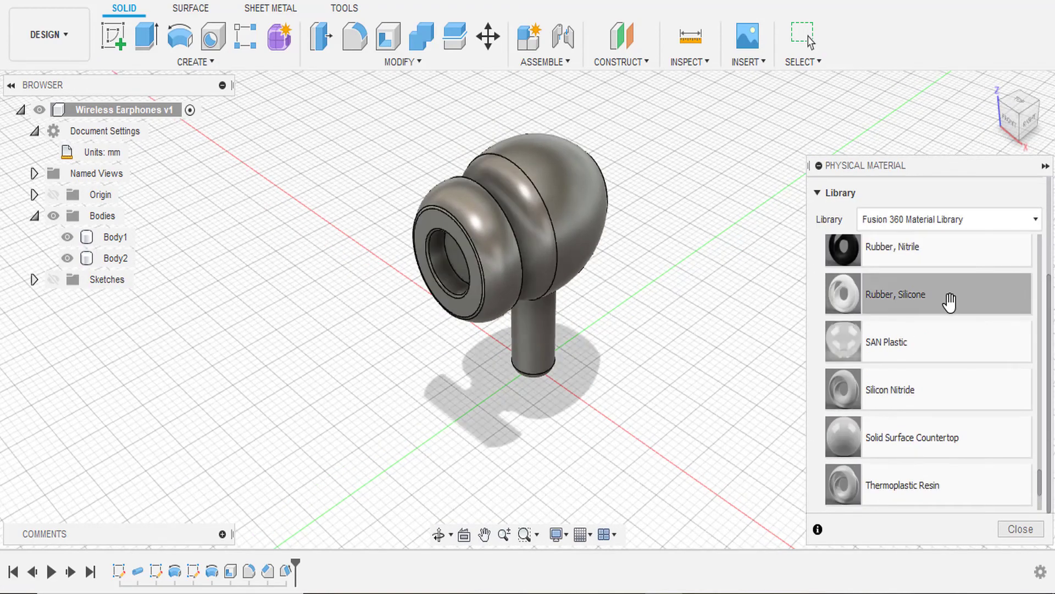
{"action": "left_click_drag", "start_coordinate": [948, 298], "coordinate": [479, 272]}
Step: Apply Plastic to the earbud body and close the material library
{"action": "scroll", "coordinate": [843, 358], "scroll_direction": "up", "scroll_amount": 10}
{"action": "scroll", "coordinate": [846, 275], "scroll_direction": "up", "scroll_amount": 5}
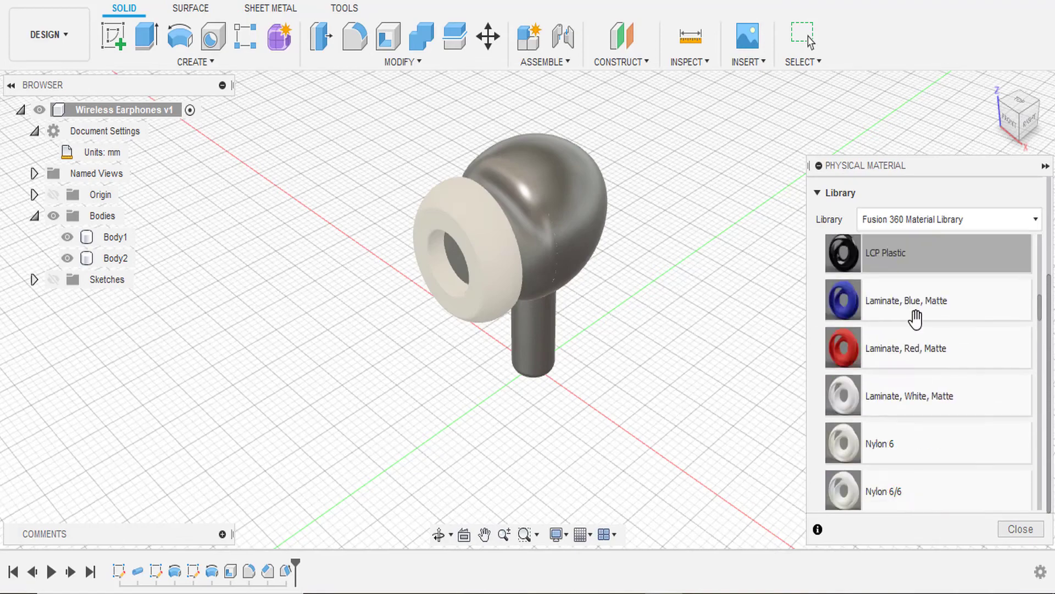
{"action": "scroll", "coordinate": [880, 286], "scroll_direction": "down", "scroll_amount": 8}
{"action": "scroll", "coordinate": [915, 319], "scroll_direction": "down", "scroll_amount": 1}
{"action": "scroll", "coordinate": [952, 325], "scroll_direction": "down", "scroll_amount": 10}
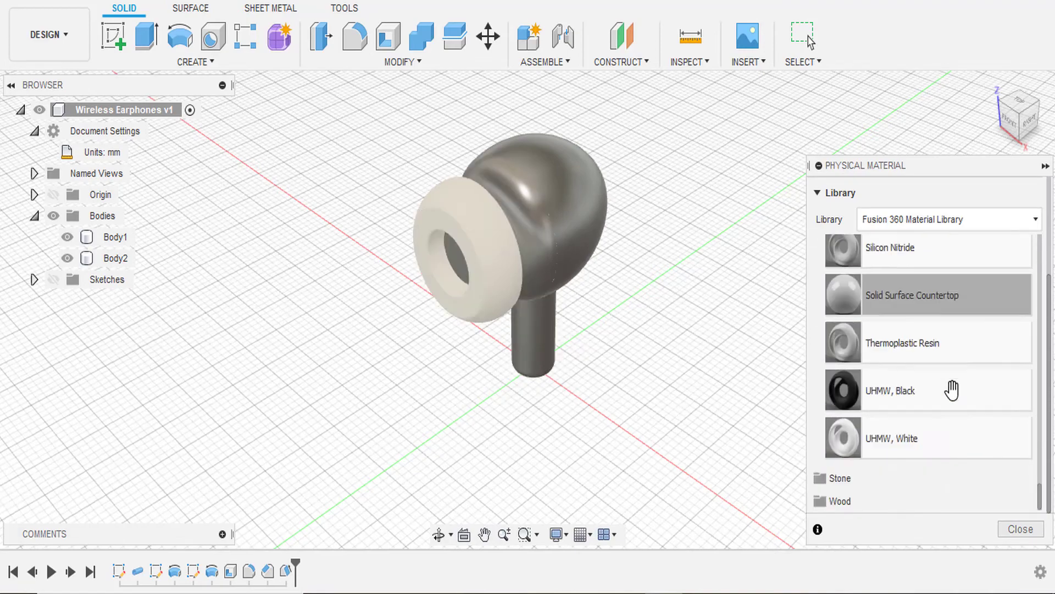
{"action": "scroll", "coordinate": [954, 390], "scroll_direction": "up", "scroll_amount": 15}
{"action": "scroll", "coordinate": [936, 347], "scroll_direction": "up", "scroll_amount": 2}
{"action": "scroll", "coordinate": [942, 304], "scroll_direction": "up", "scroll_amount": 2}
{"action": "scroll", "coordinate": [949, 328], "scroll_direction": "up", "scroll_amount": 5}
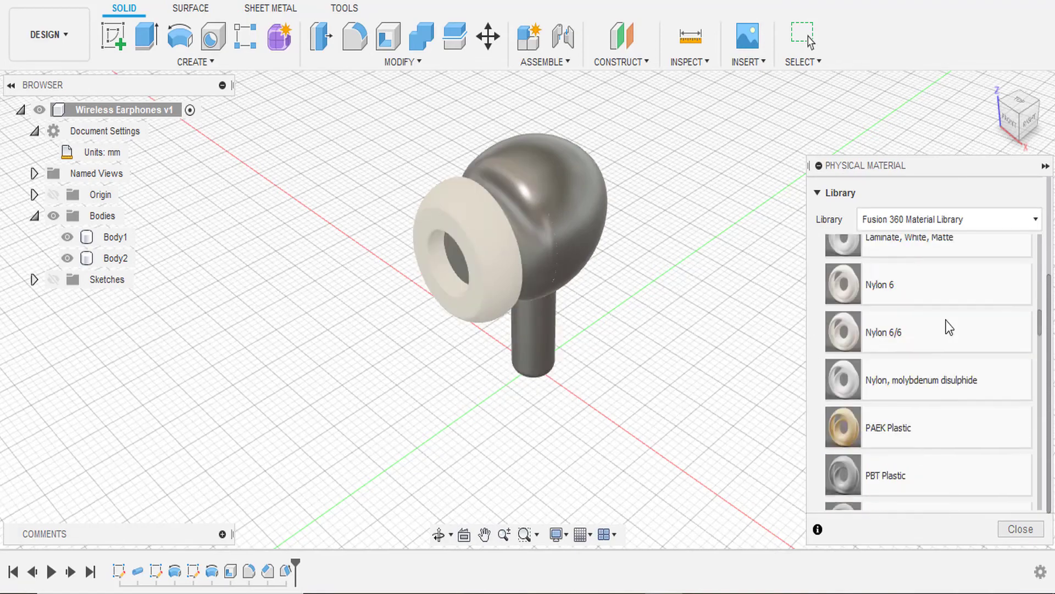
{"action": "scroll", "coordinate": [949, 327], "scroll_direction": "down", "scroll_amount": 10}
{"action": "mouse_move", "coordinate": [946, 324]}
{"action": "left_mouse_down"}
{"action": "mouse_move", "coordinate": [764, 298]}
{"action": "mouse_move", "coordinate": [579, 229]}
{"action": "left_mouse_up"}
{"action": "middle_click_drag", "start_coordinate": [579, 229], "coordinate": [989, 365], "text": "shift"}
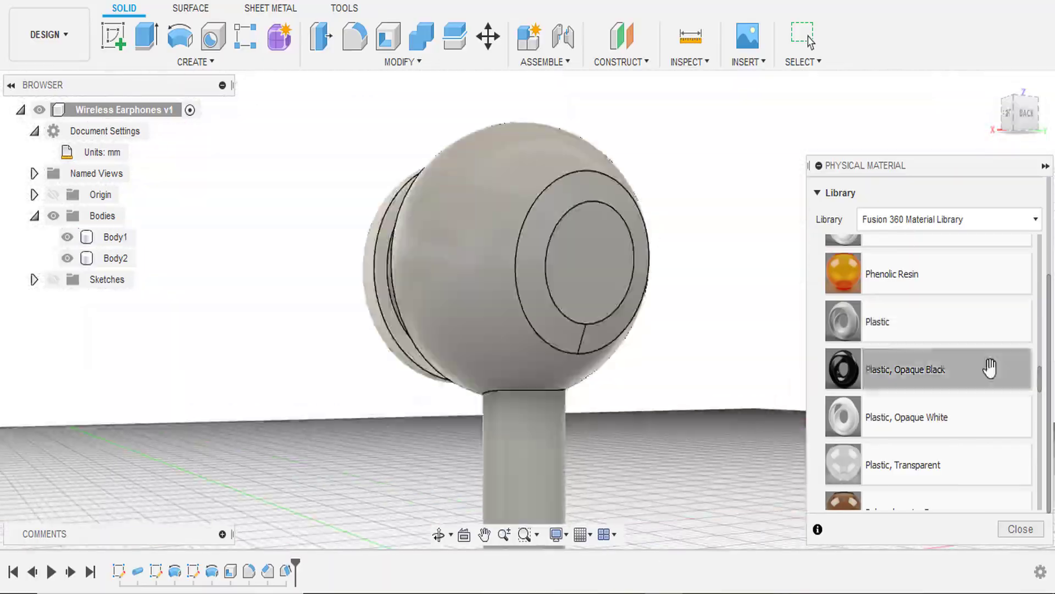
{"action": "key", "text": "Escape"}
{"action": "left_click", "coordinate": [588, 261]}
{"action": "left_click", "coordinate": [998, 94]}
Step: Bring up the workspace list to switch to the Render workspace
{"action": "left_click", "coordinate": [49, 35]}
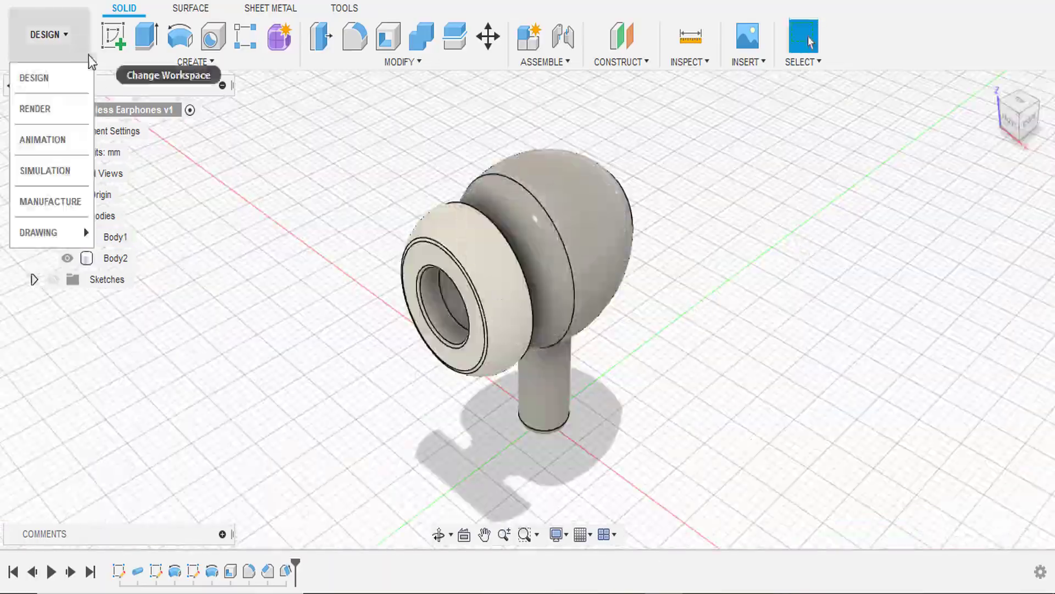